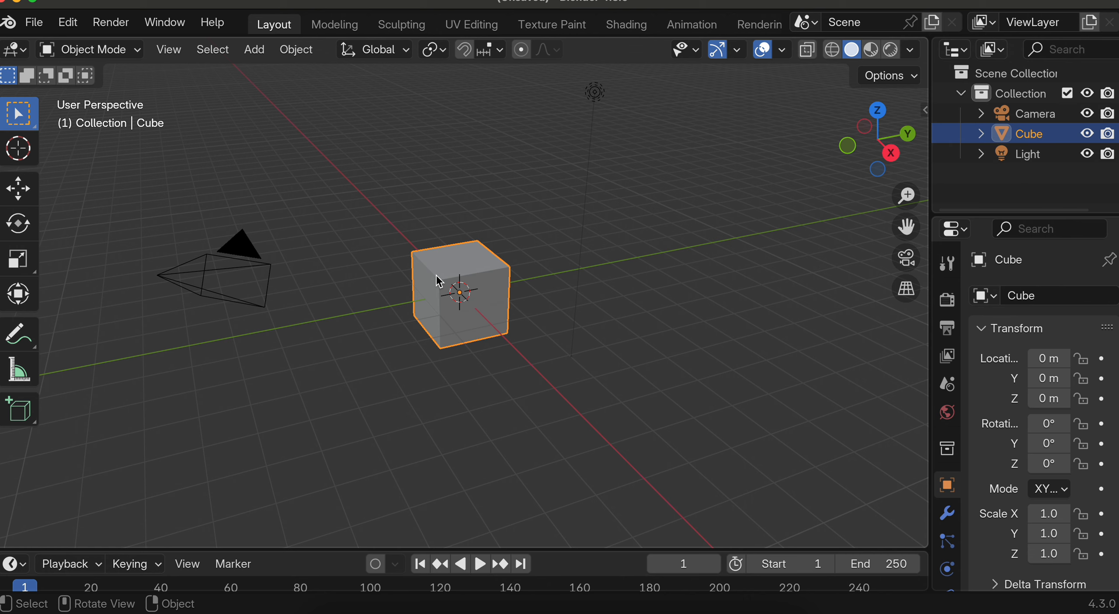
Scale the default cube down to about 0.9
{"action": "key", "text": "s"}
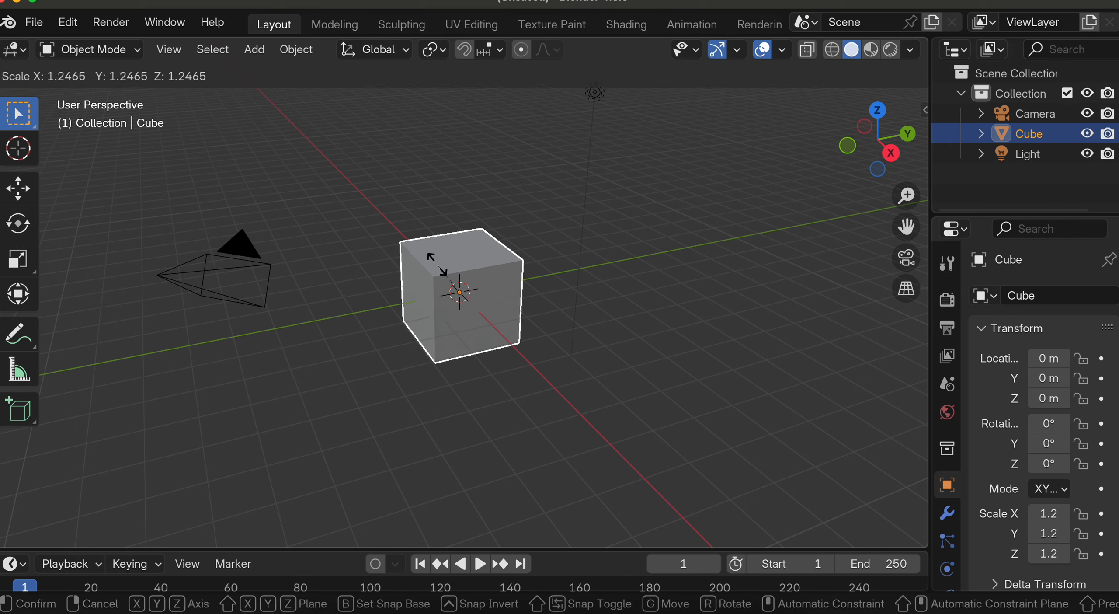
{"action": "left_click", "coordinate": [438, 272]}
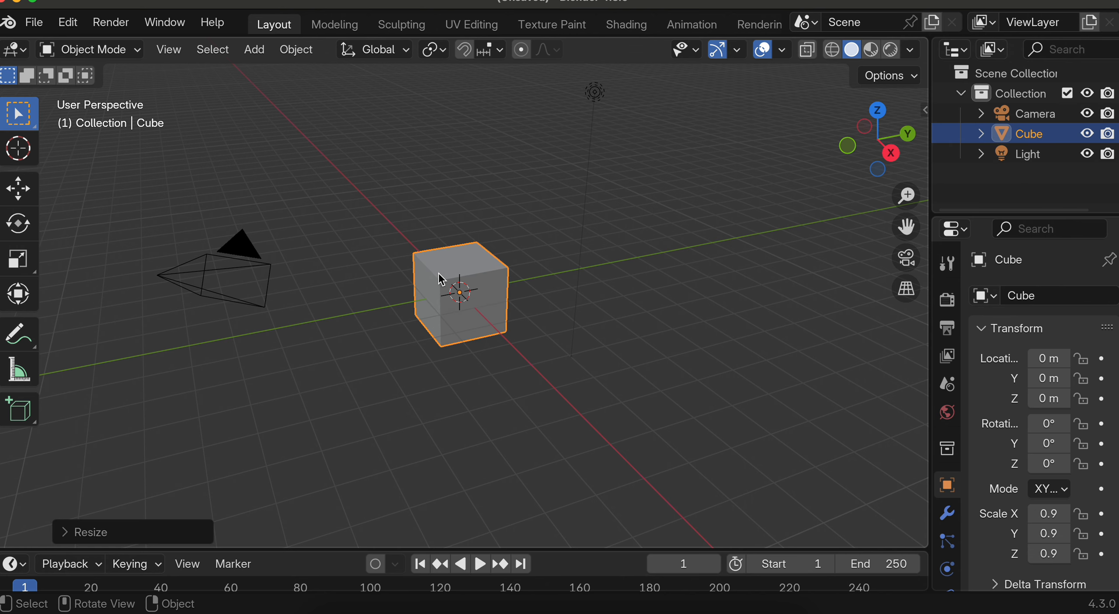
Enable the Screencast Keys overlay in the 3D viewport and collapse its settings
{"action": "left_click", "coordinate": [924, 110]}
{"action": "left_click", "coordinate": [919, 301]}
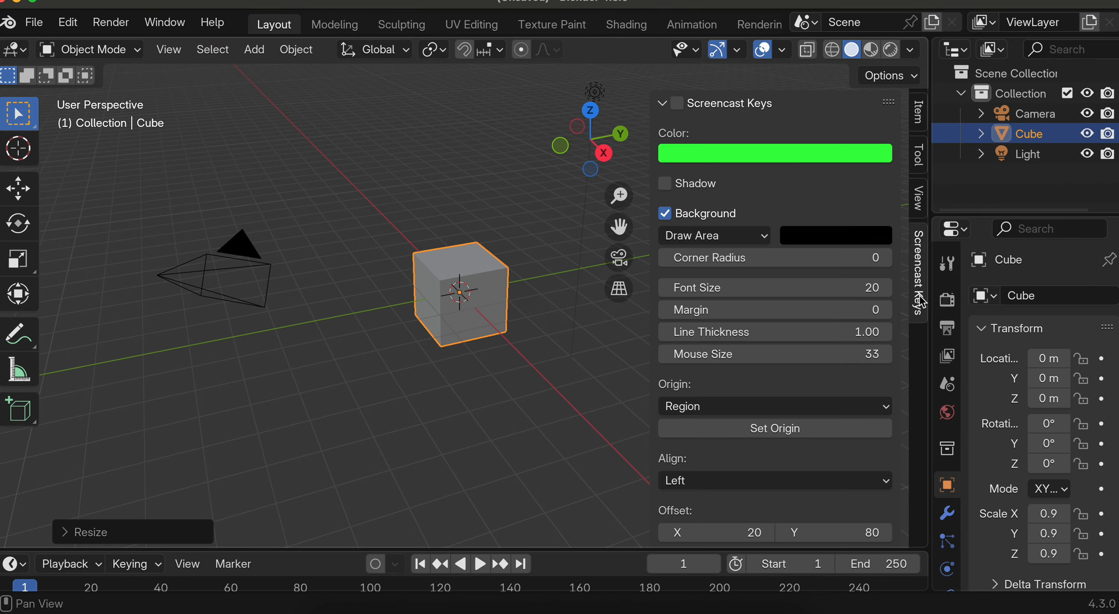
{"action": "left_click", "coordinate": [677, 104]}
{"action": "left_click", "coordinate": [664, 104]}
{"action": "left_click", "coordinate": [454, 299]}
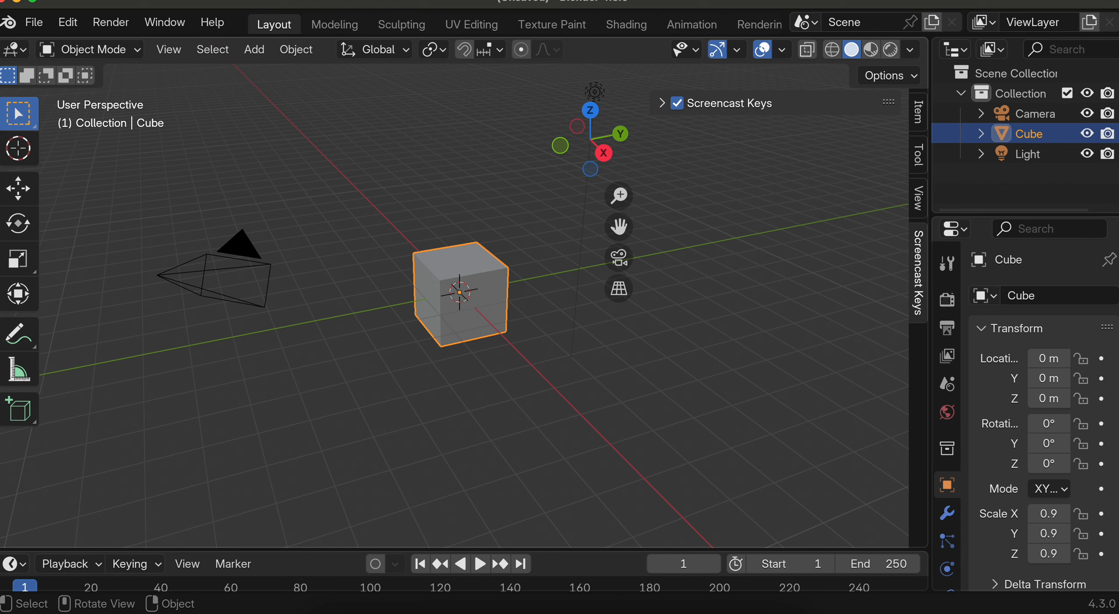
Scale the default cube up to about 2.2 and delete it from the scene
{"action": "key", "text": "s"}
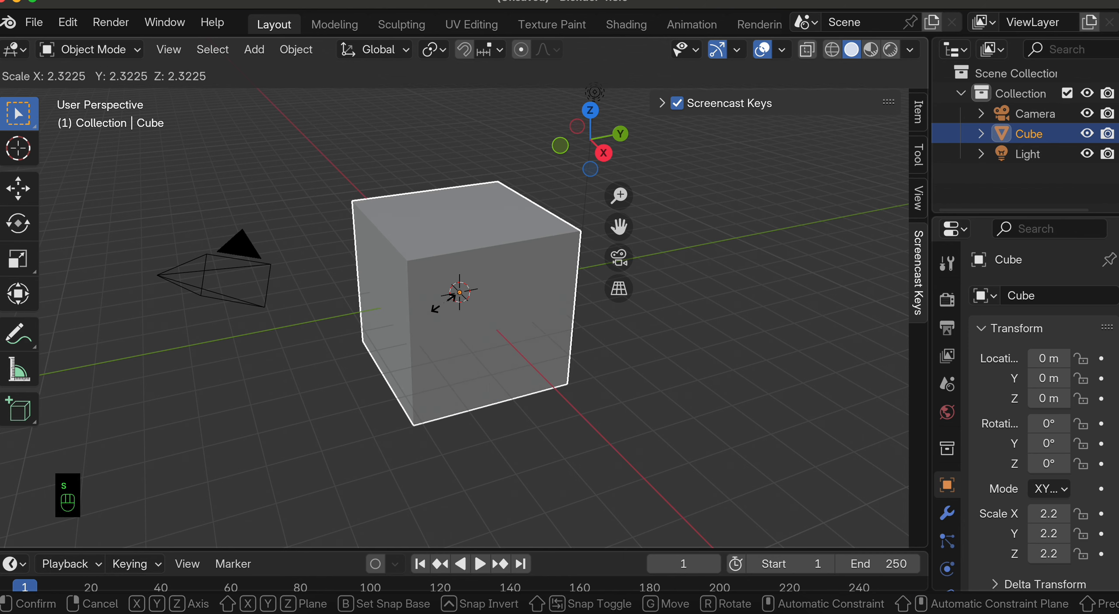
{"action": "left_click", "coordinate": [444, 306]}
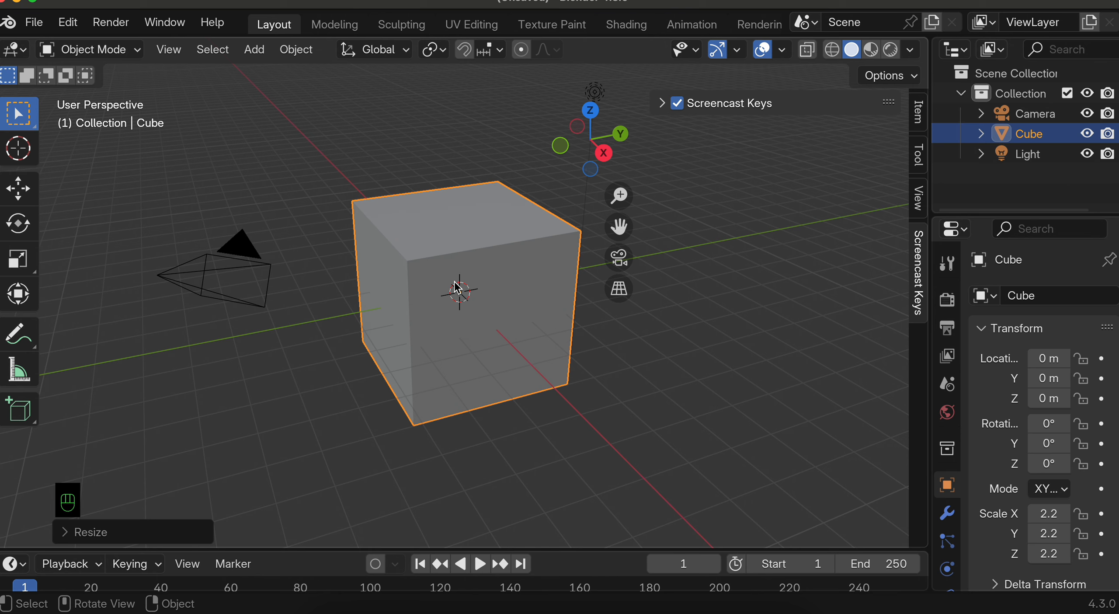
{"action": "key", "text": "x"}
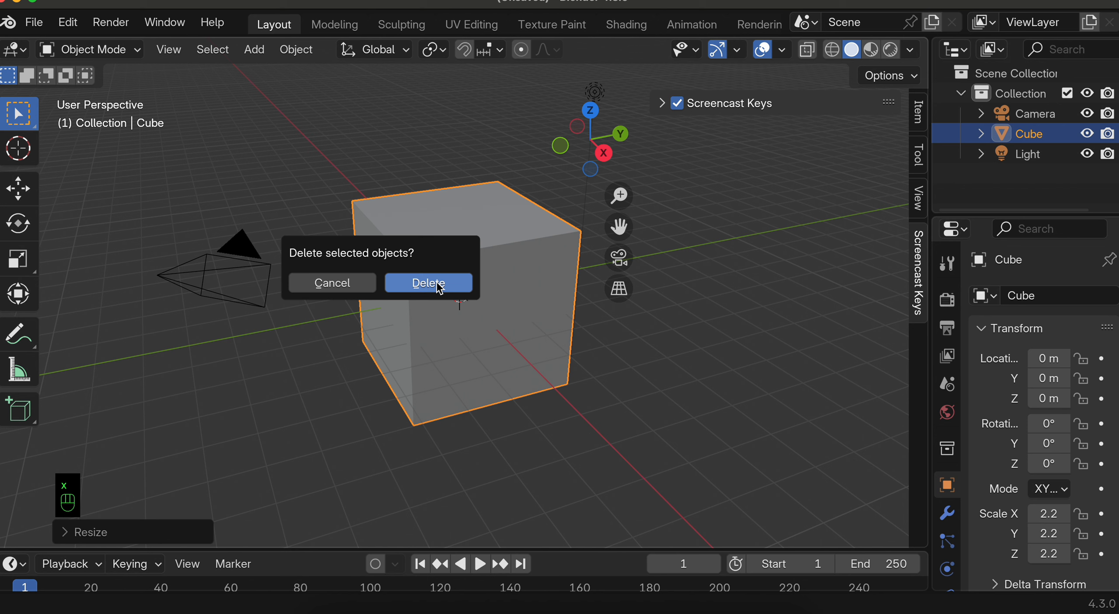
{"action": "left_click", "coordinate": [439, 284]}
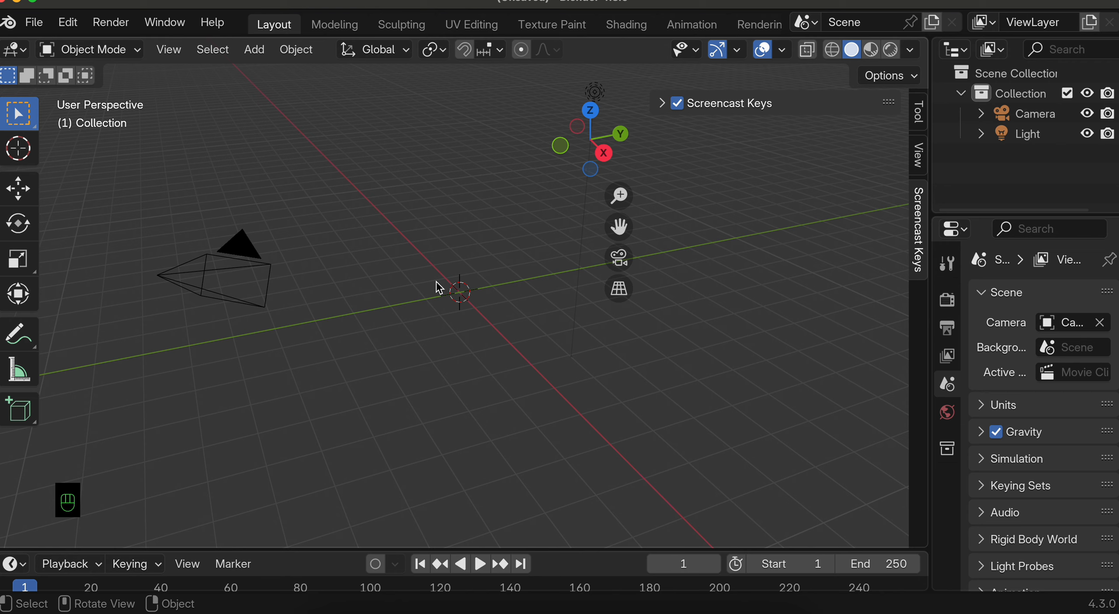
Add a cylinder mesh at the world origin and set its number of vertices to 12
{"action": "left_click", "coordinate": [254, 53]}
{"action": "mouse_move", "coordinate": [274, 73]}
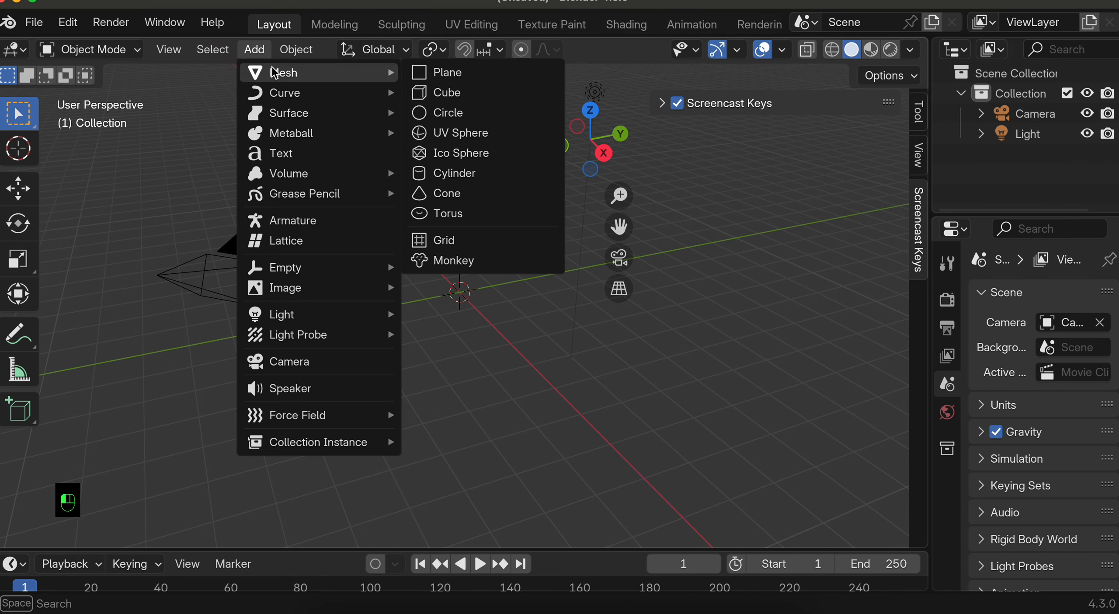
{"action": "left_click", "coordinate": [468, 171]}
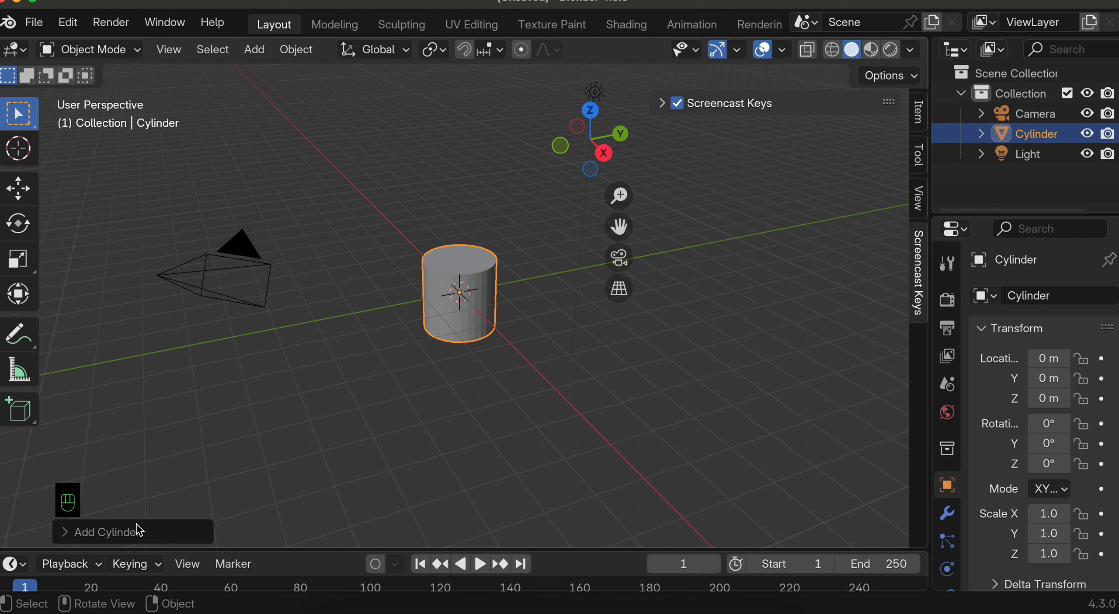
{"action": "left_click", "coordinate": [124, 531]}
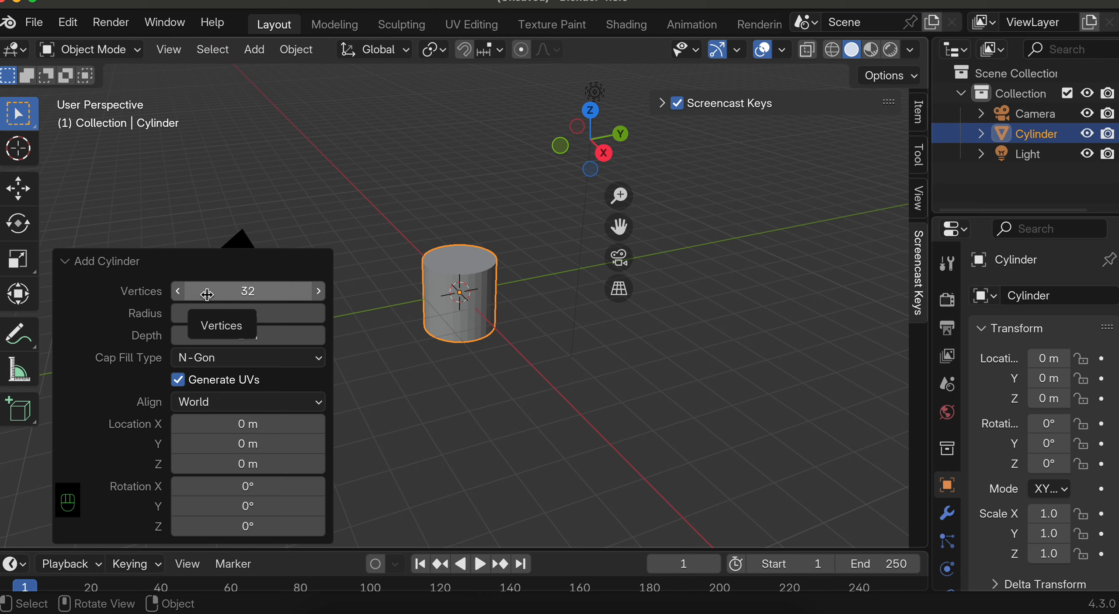
{"action": "left_click", "coordinate": [234, 292]}
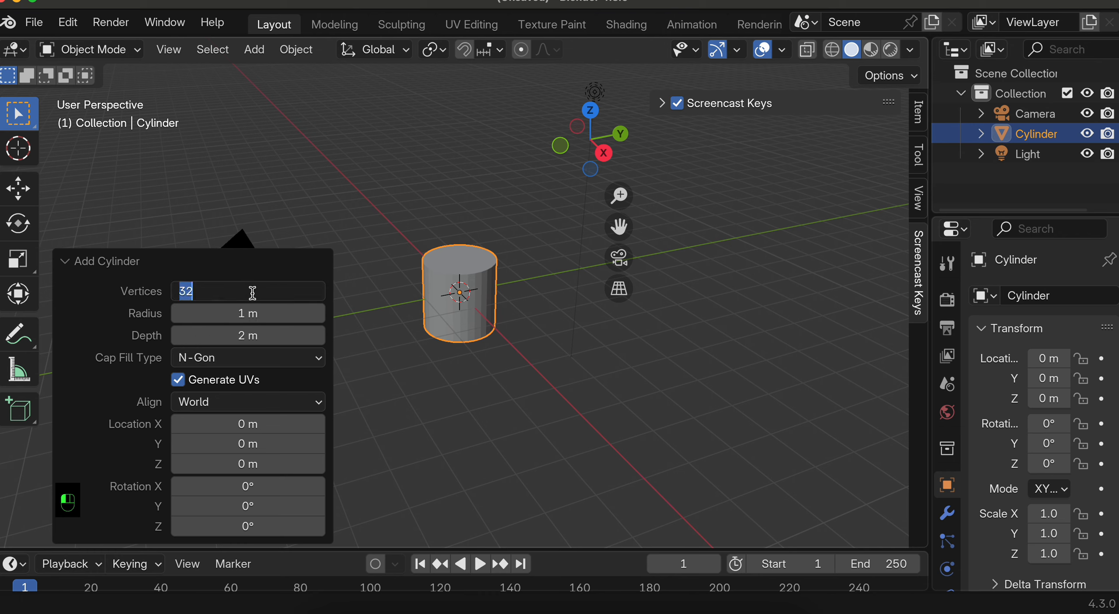
{"action": "type", "text": "12"}
{"action": "key", "text": "Return"}
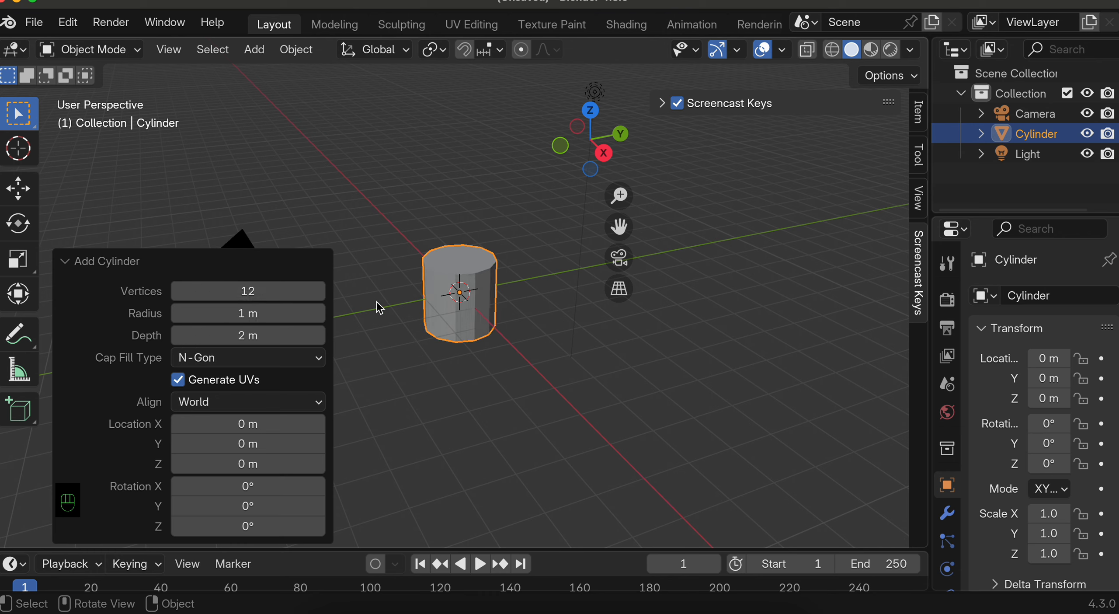
Scale the cylinder up uniformly by a factor of about 1.54
{"action": "left_click", "coordinate": [442, 306]}
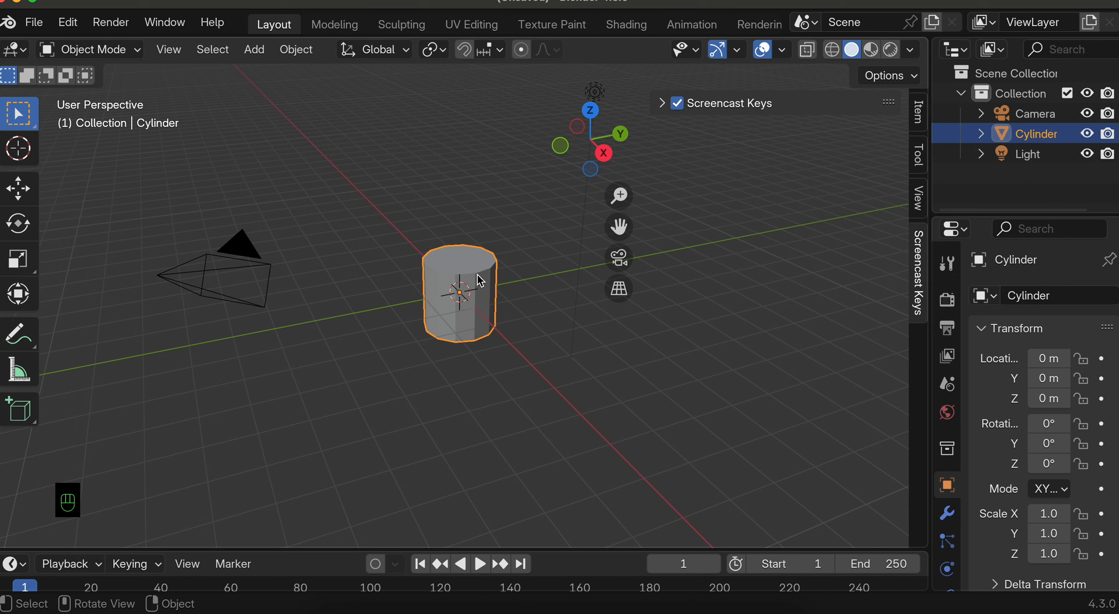
{"action": "key", "text": "s"}
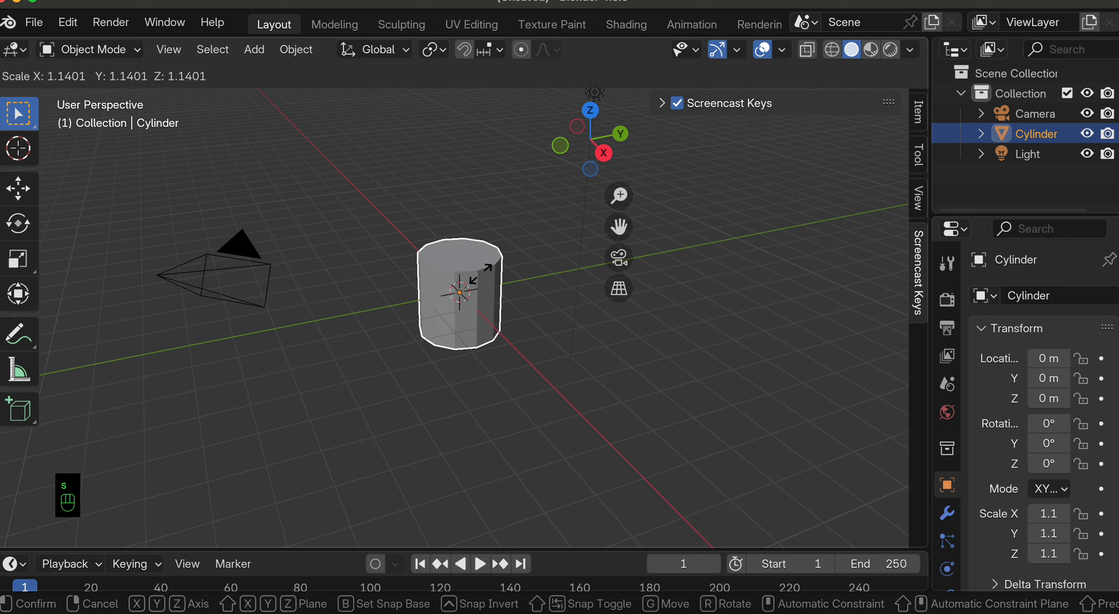
{"action": "left_click", "coordinate": [490, 271]}
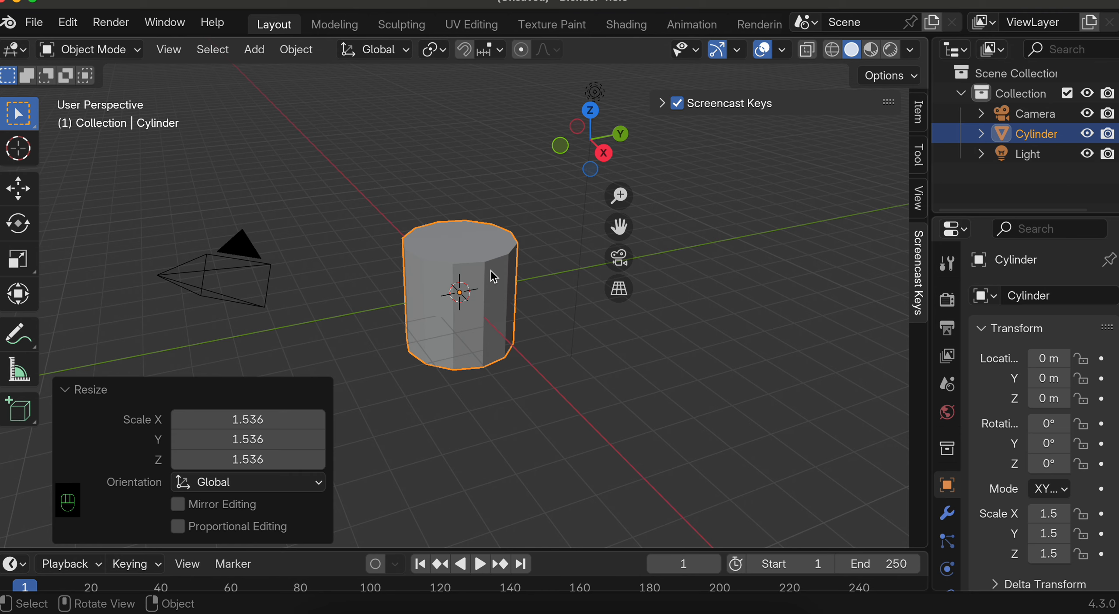
Enter Edit Mode on the cylinder and add two horizontal loop cuts around its side
{"action": "left_click", "coordinate": [85, 49]}
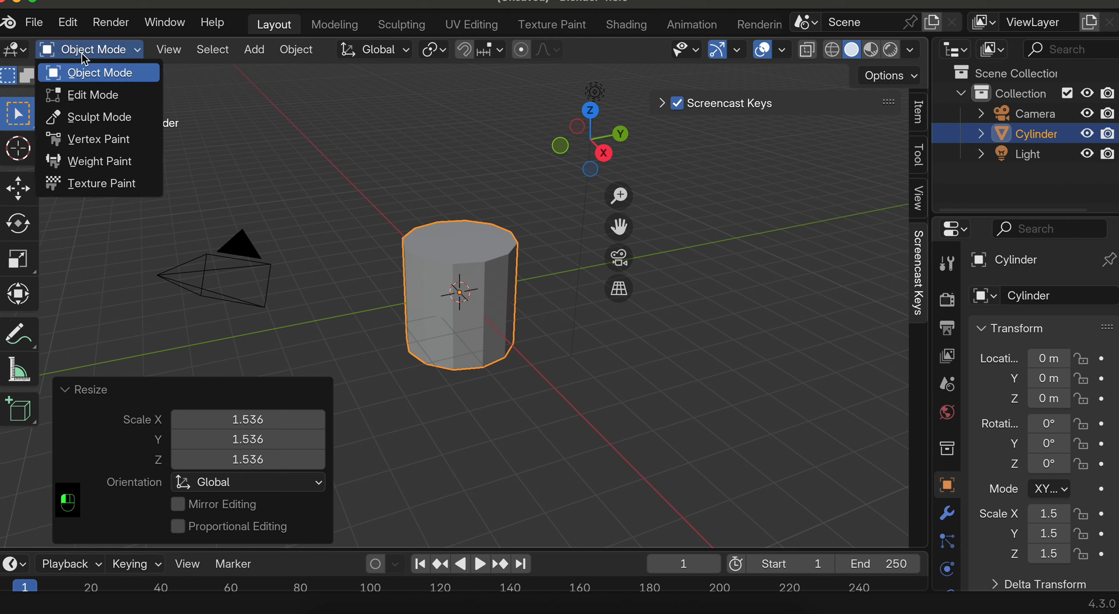
{"action": "left_click", "coordinate": [91, 95]}
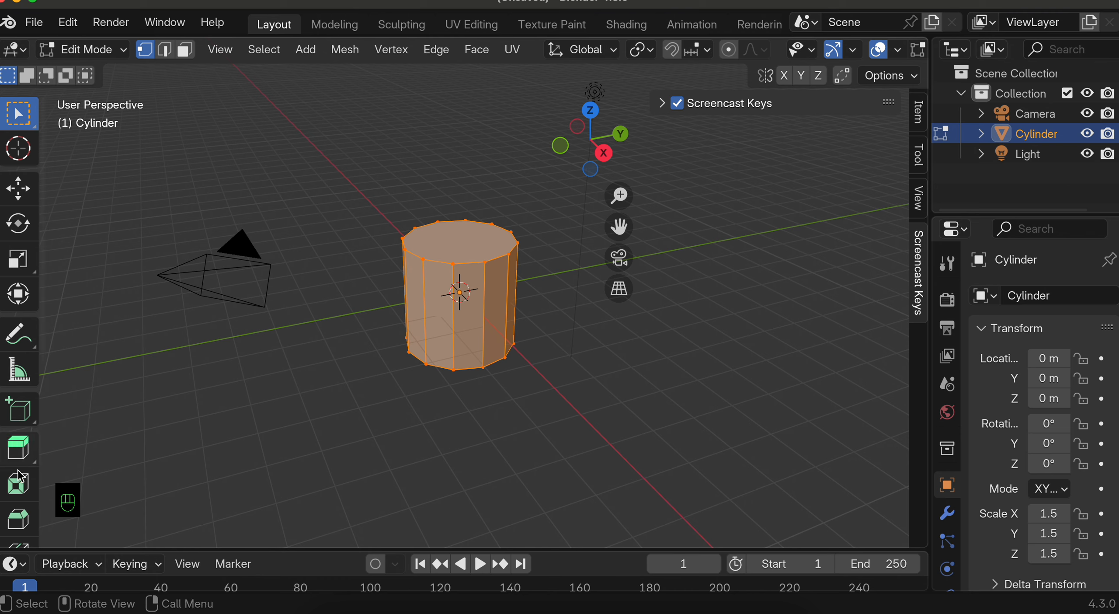
{"action": "scroll", "coordinate": [19, 477], "scroll_direction": "down", "scroll_amount": 4}
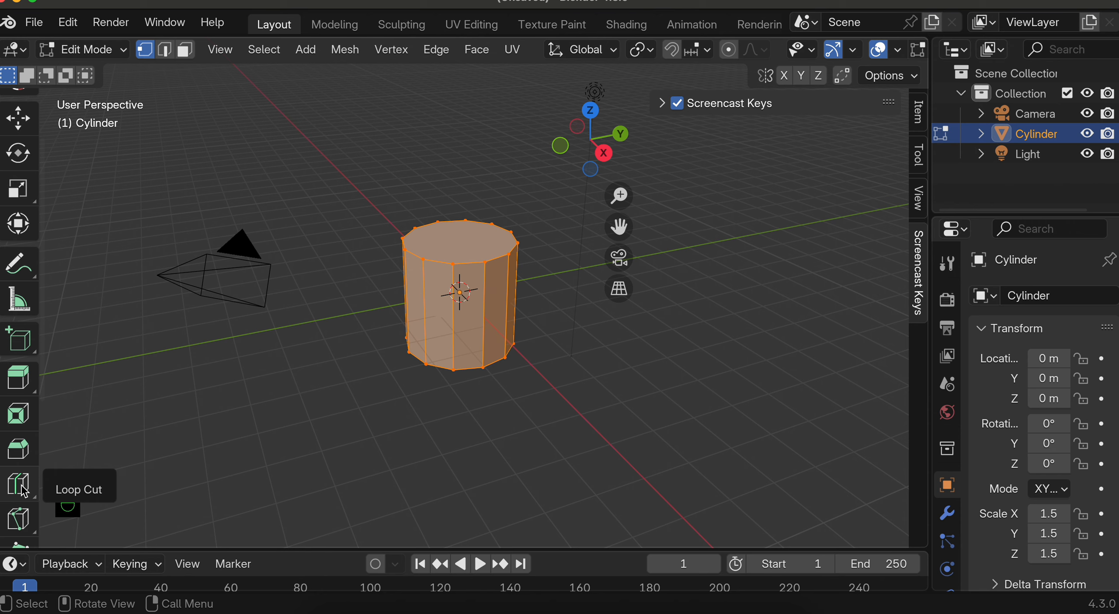
{"action": "left_click", "coordinate": [24, 490]}
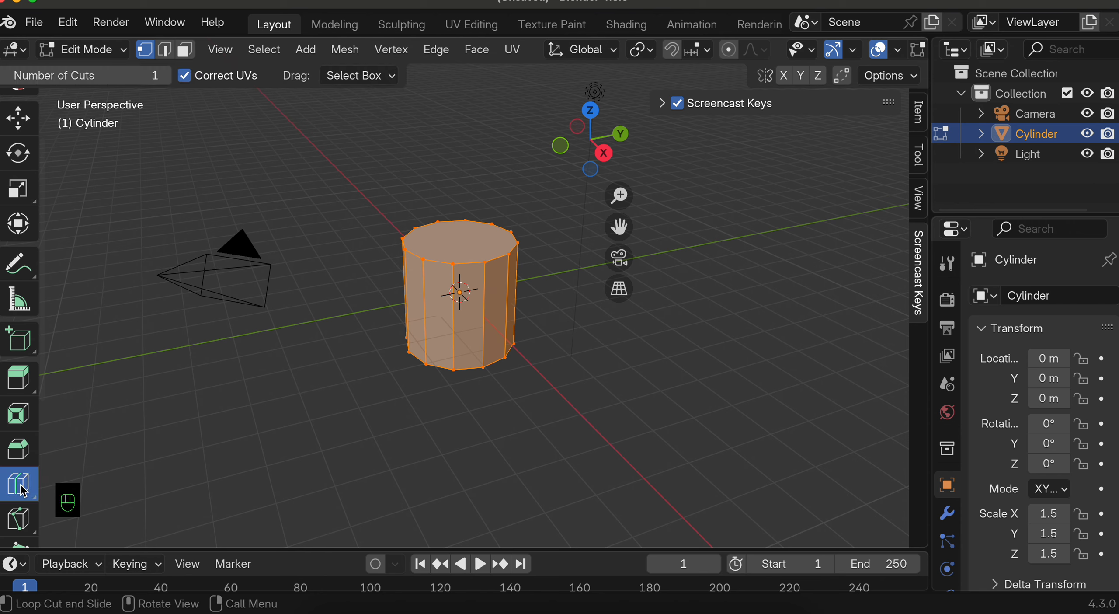
{"action": "left_click", "coordinate": [438, 314]}
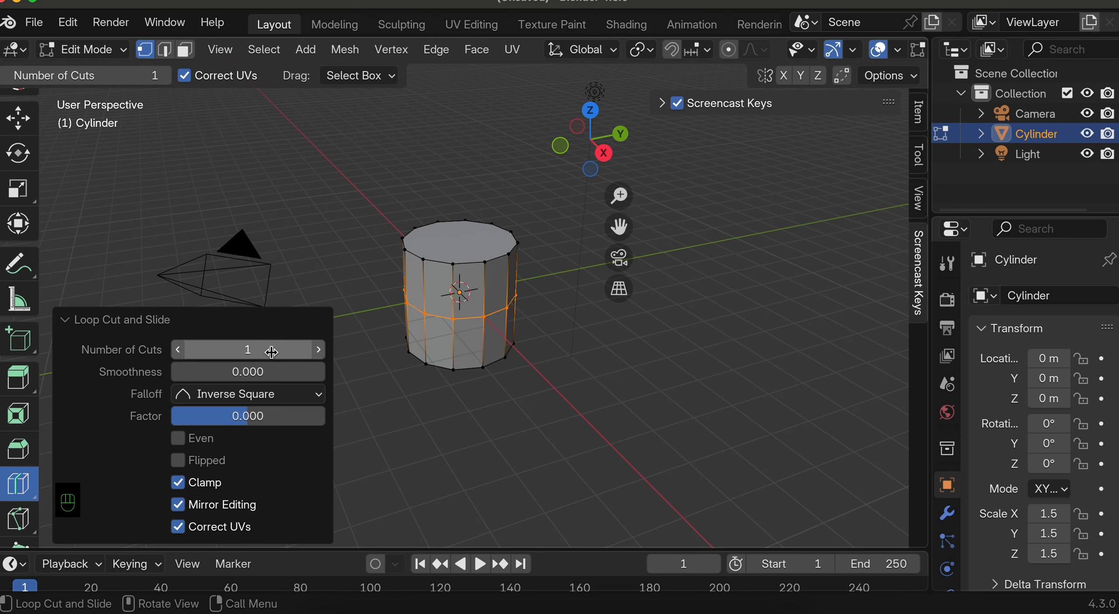
{"action": "left_click", "coordinate": [320, 349]}
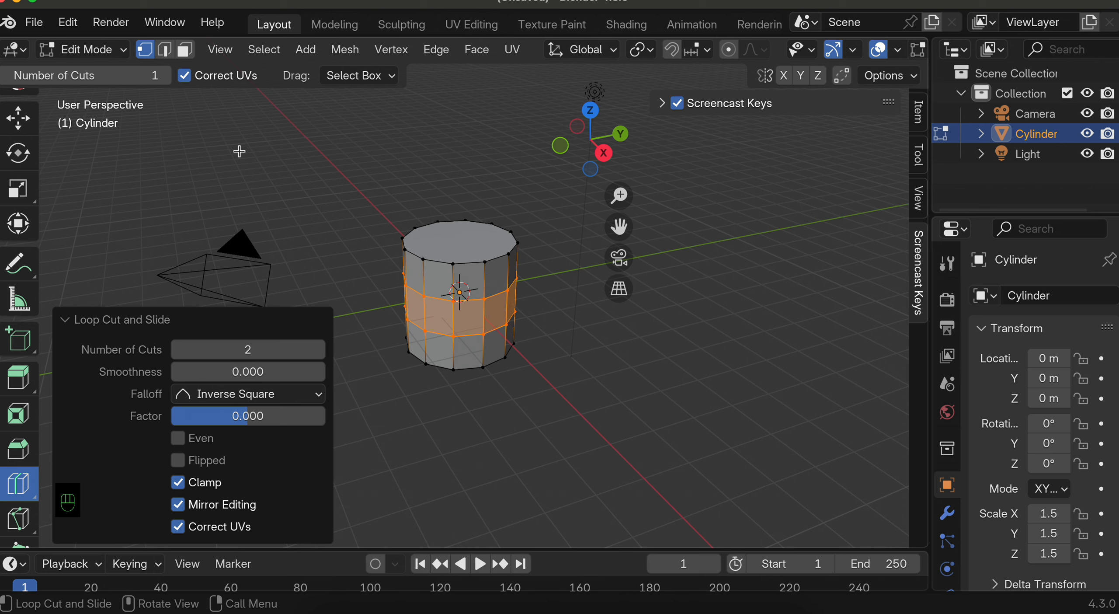
Return to the selection tool in edge select mode and select both horizontal edge loops around the cylinder's side
{"action": "scroll", "coordinate": [49, 223], "scroll_direction": "up", "scroll_amount": 2}
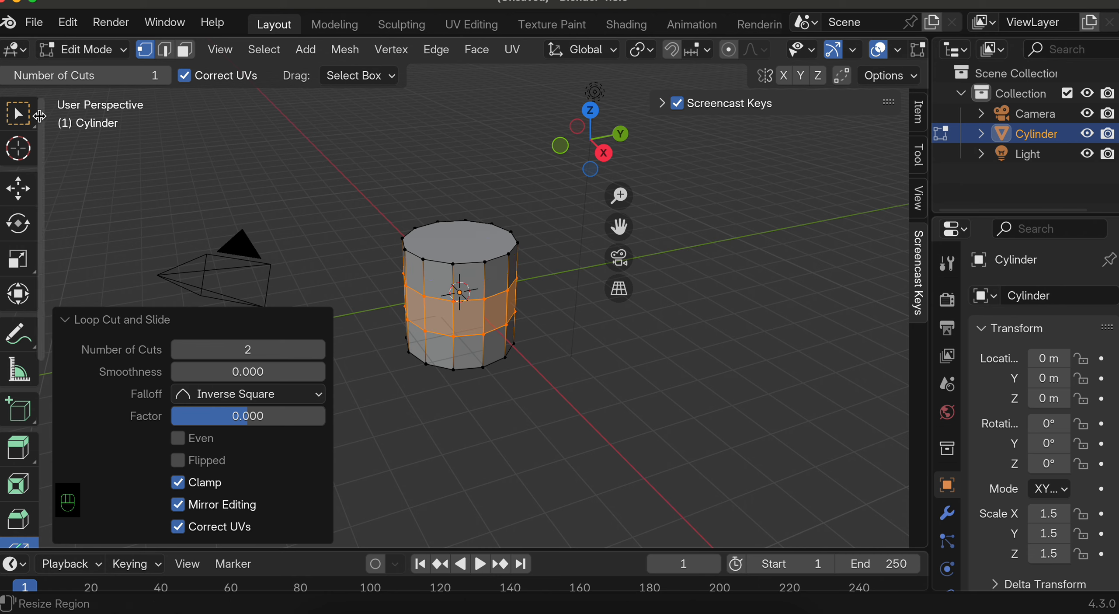
{"action": "left_click", "coordinate": [17, 114]}
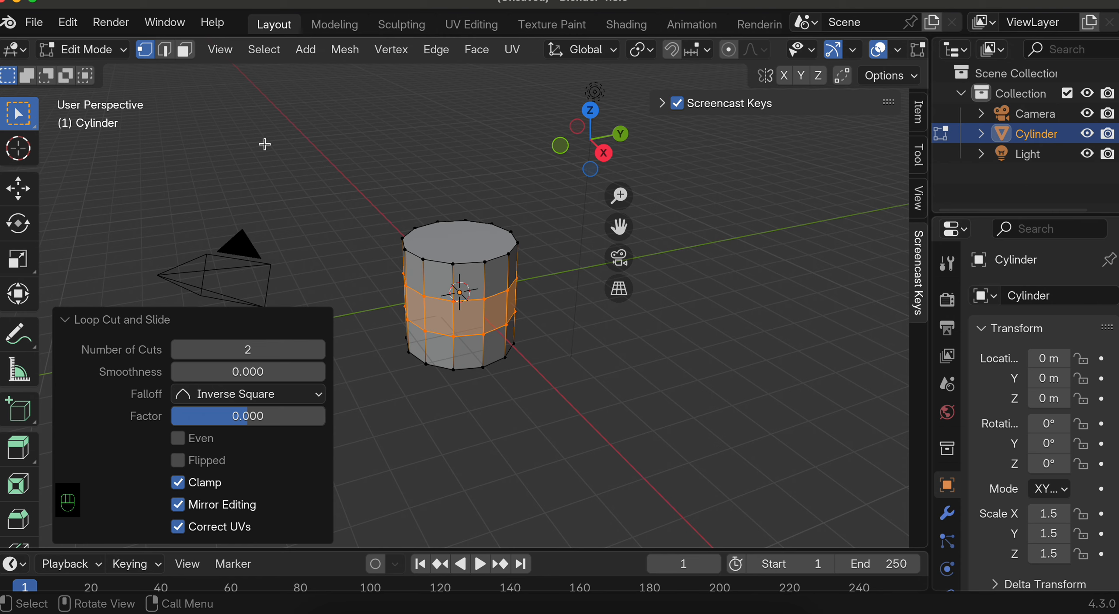
{"action": "left_click", "coordinate": [166, 52]}
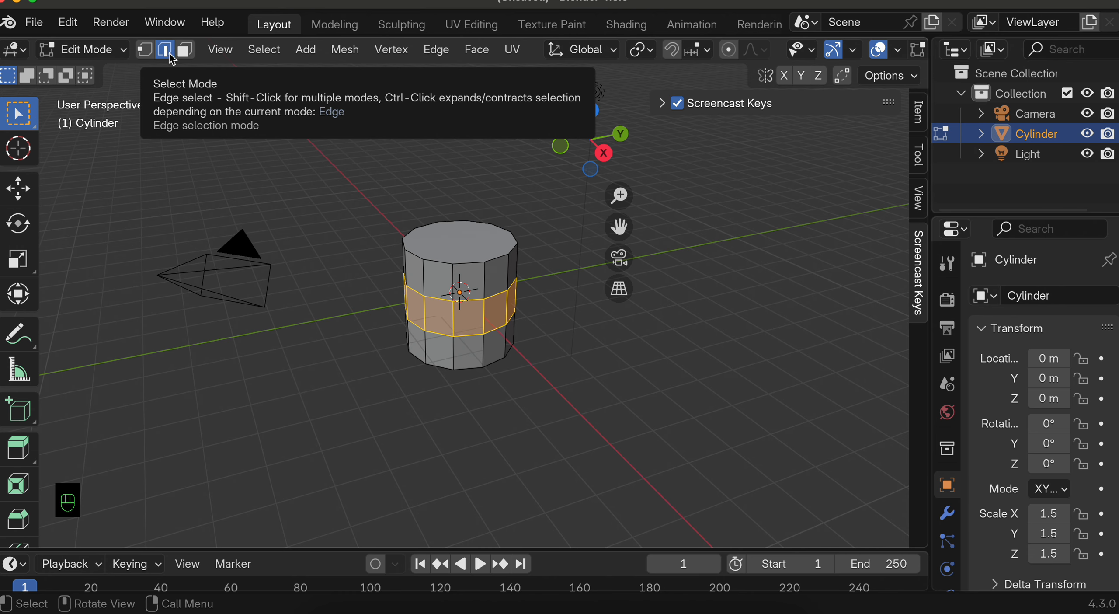
{"action": "left_click", "coordinate": [430, 298]}
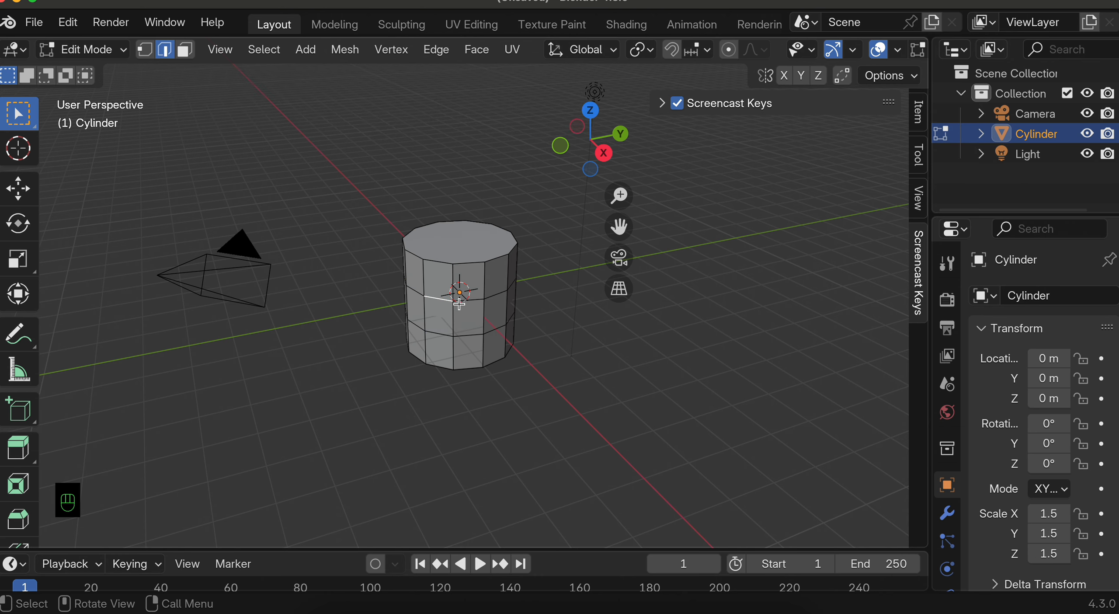
{"action": "scroll", "coordinate": [430, 293], "scroll_direction": "up", "scroll_amount": 5}
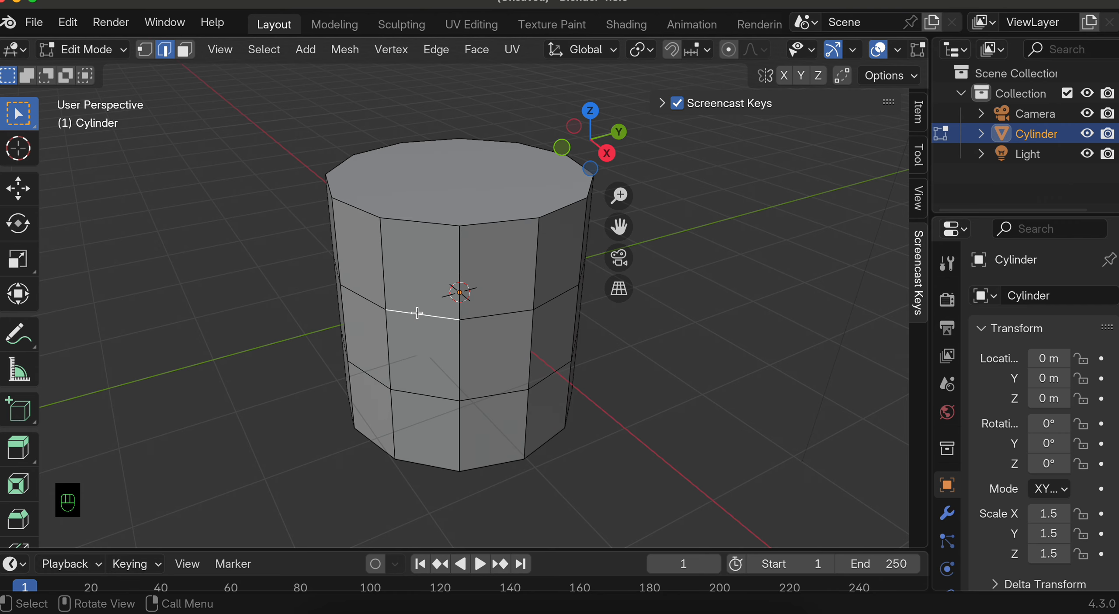
{"action": "left_click", "coordinate": [409, 315], "text": "alt"}
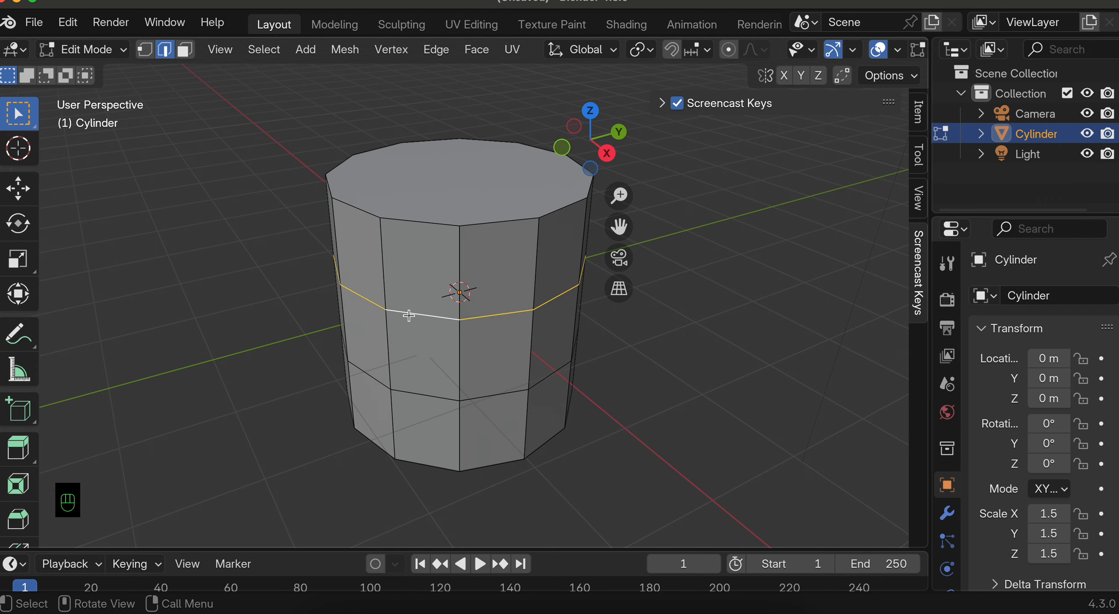
{"action": "scroll", "coordinate": [491, 326], "scroll_direction": "left", "scroll_amount": 5}
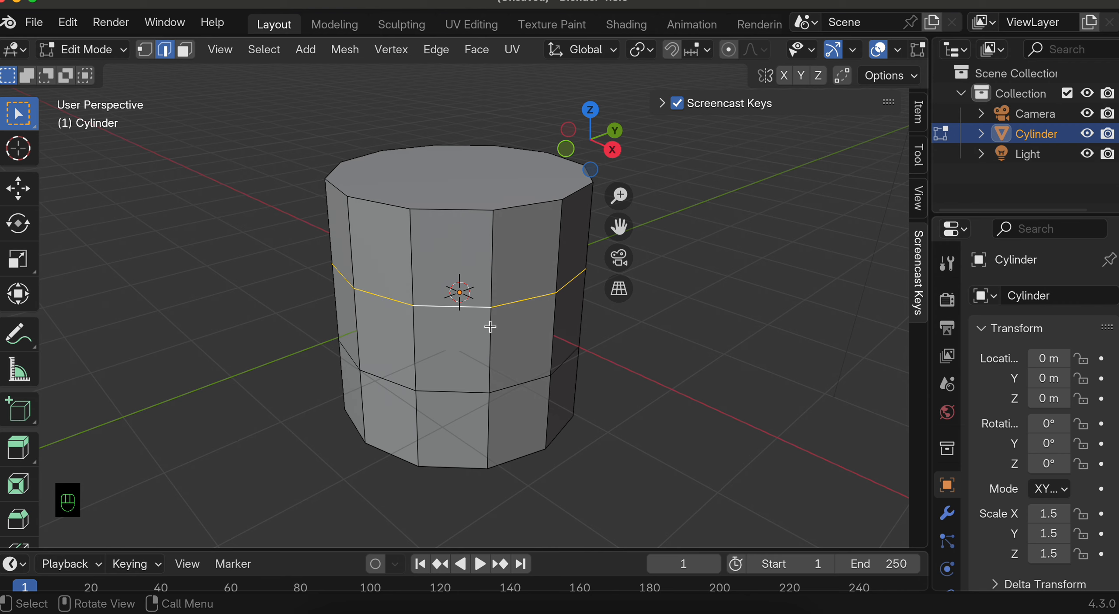
{"action": "left_click", "coordinate": [436, 392], "text": "shift"}
{"action": "left_click", "coordinate": [436, 392], "text": "alt+shift"}
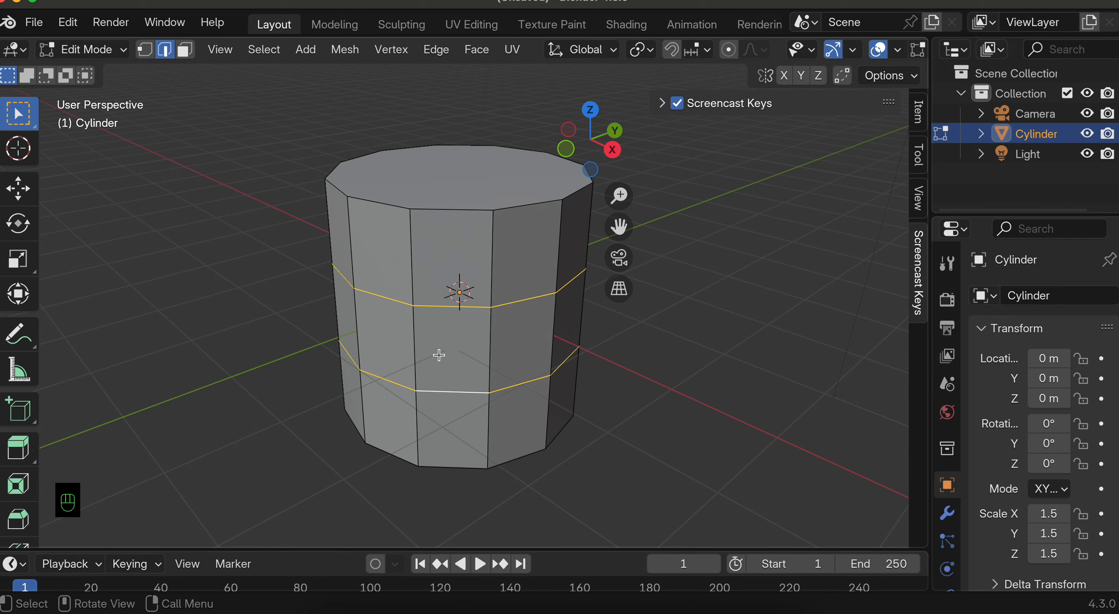
Try a bevel about 0.115 m wide on the two selected edge loops, and undo it
{"action": "key", "text": "super+b"}
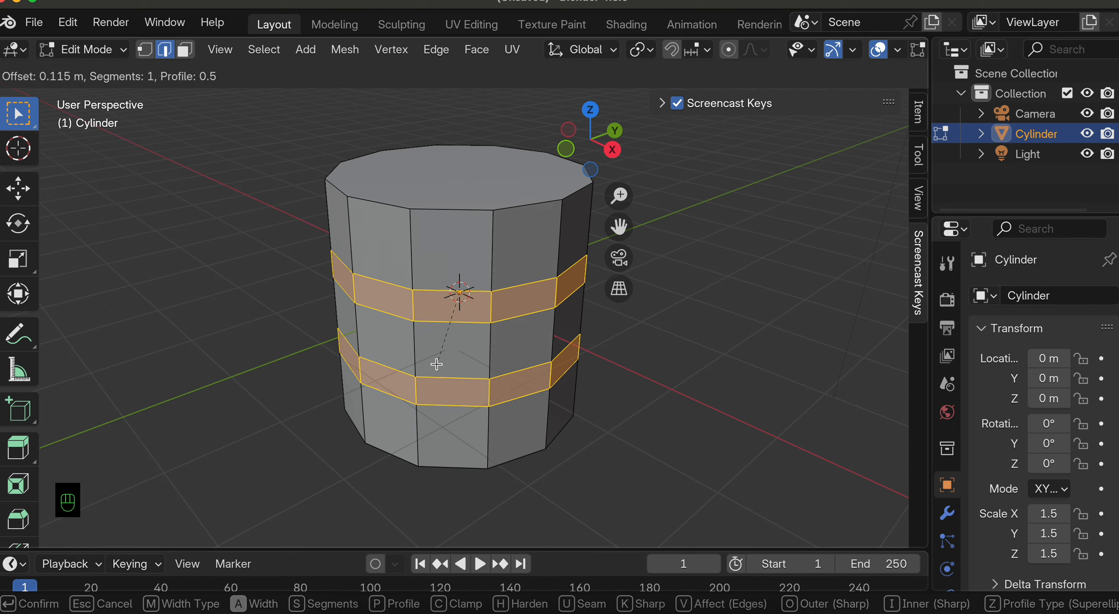
{"action": "left_click", "coordinate": [436, 364]}
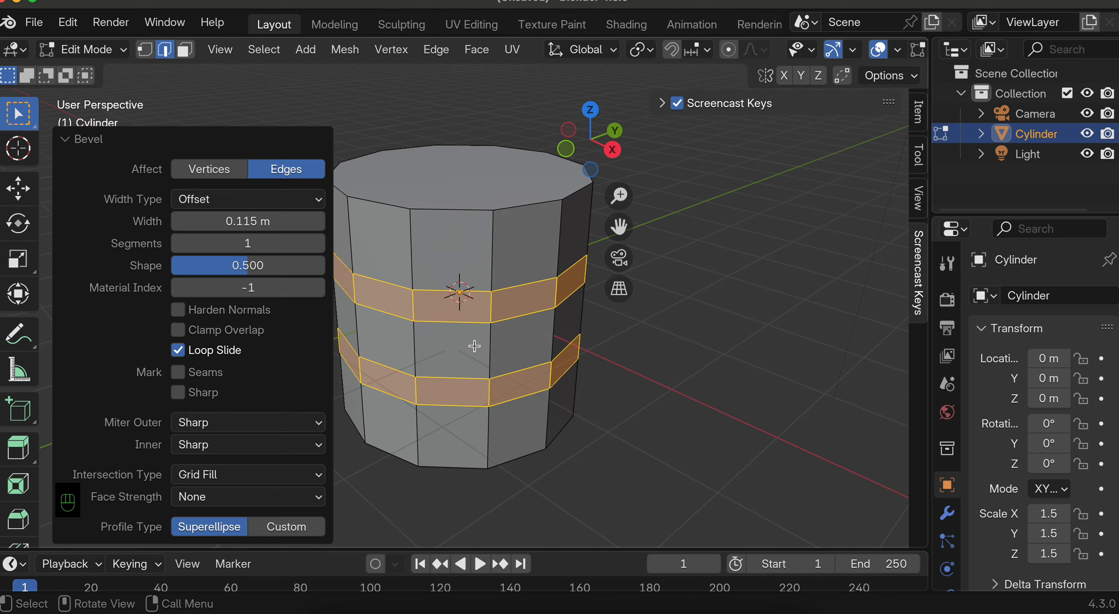
{"action": "key", "text": "super+z"}
{"action": "key", "text": "super+z"}
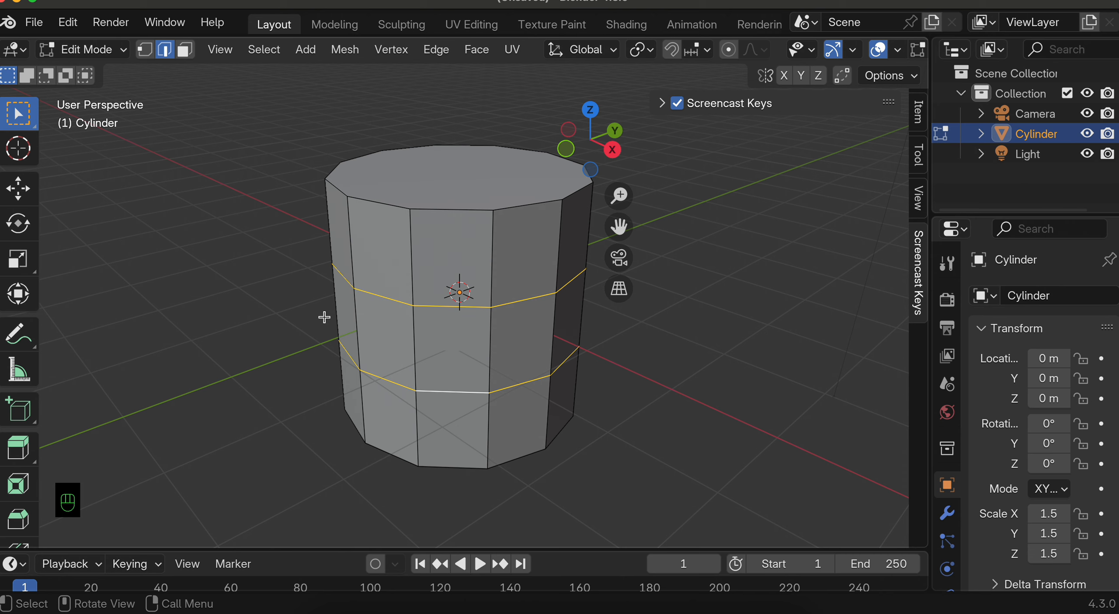
Scale the two selected edge loops outward by about 1.147 in X and Y, keeping Z locked
{"action": "key", "text": "s"}
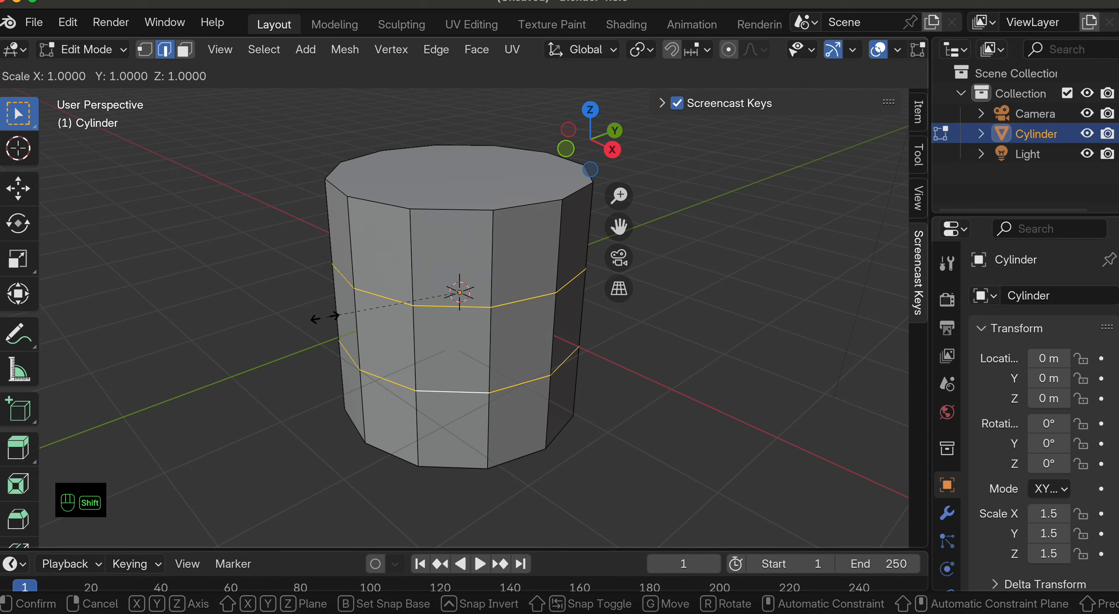
{"action": "key", "text": "shift+z"}
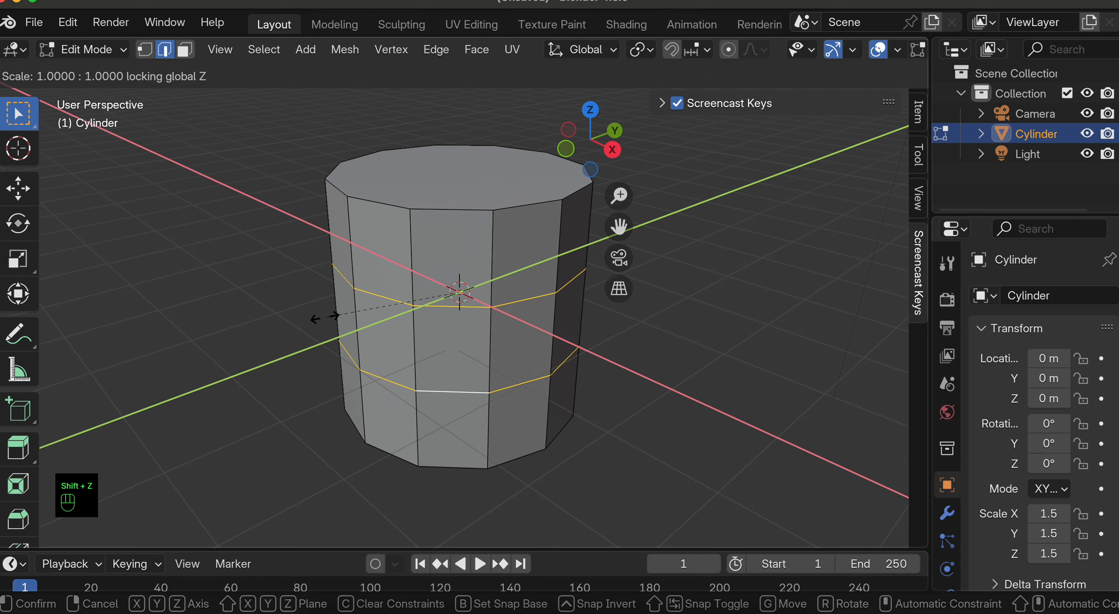
{"action": "left_click", "coordinate": [308, 334]}
{"action": "middle_click_drag", "start_coordinate": [308, 334], "coordinate": [397, 333]}
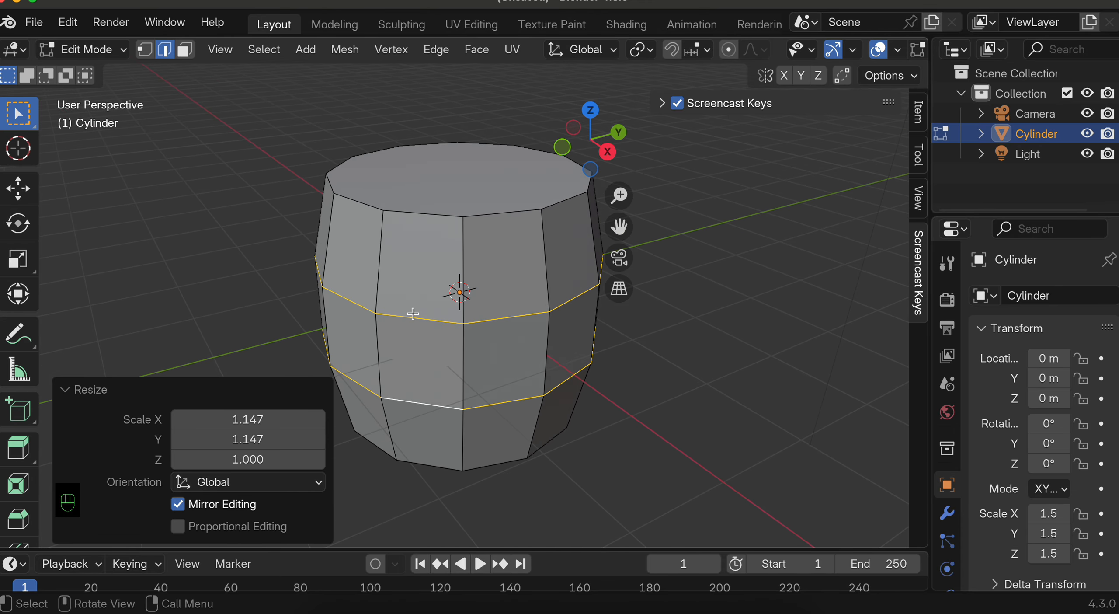
Bevel both edge loops about 0.147 m wide with one segment, and extrude the bands outward by scaling about 1.047 in X and Y only
{"action": "key", "text": "super+b"}
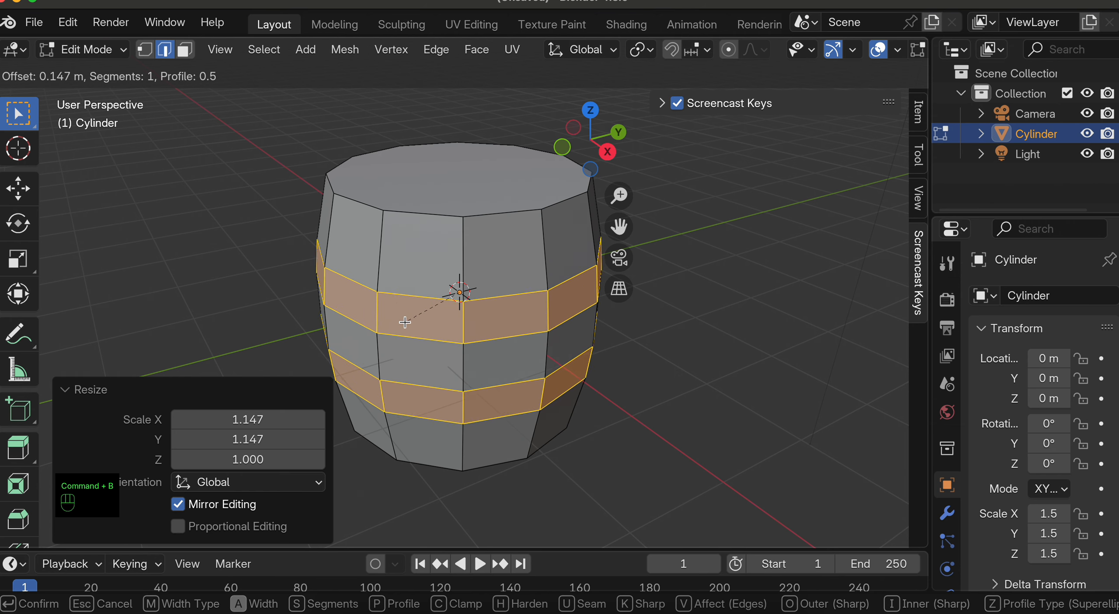
{"action": "left_click", "coordinate": [404, 322]}
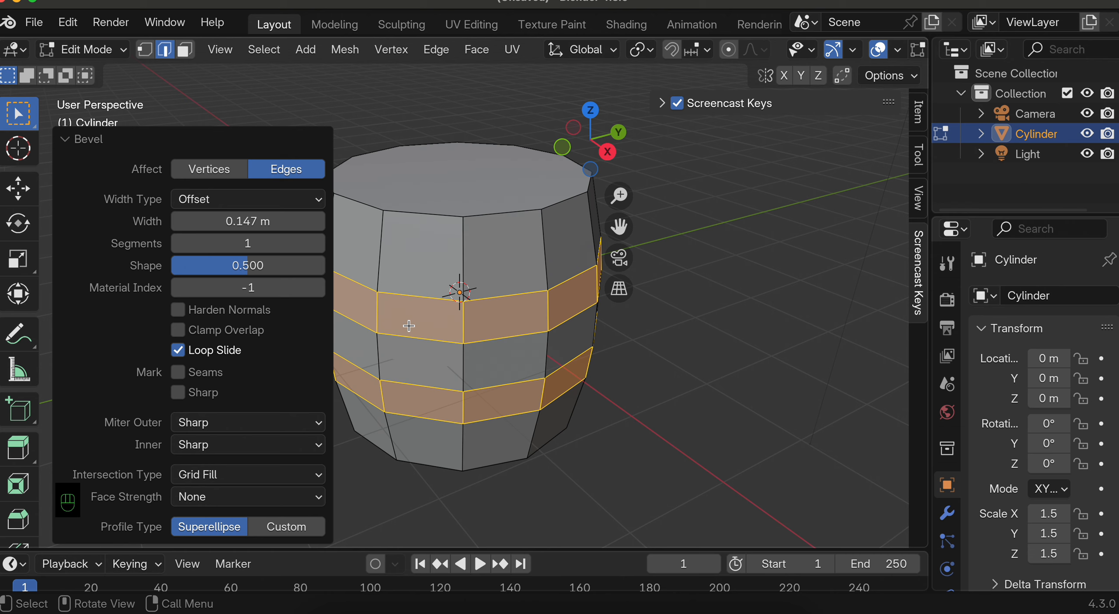
{"action": "key", "text": "e"}
{"action": "key", "text": "s"}
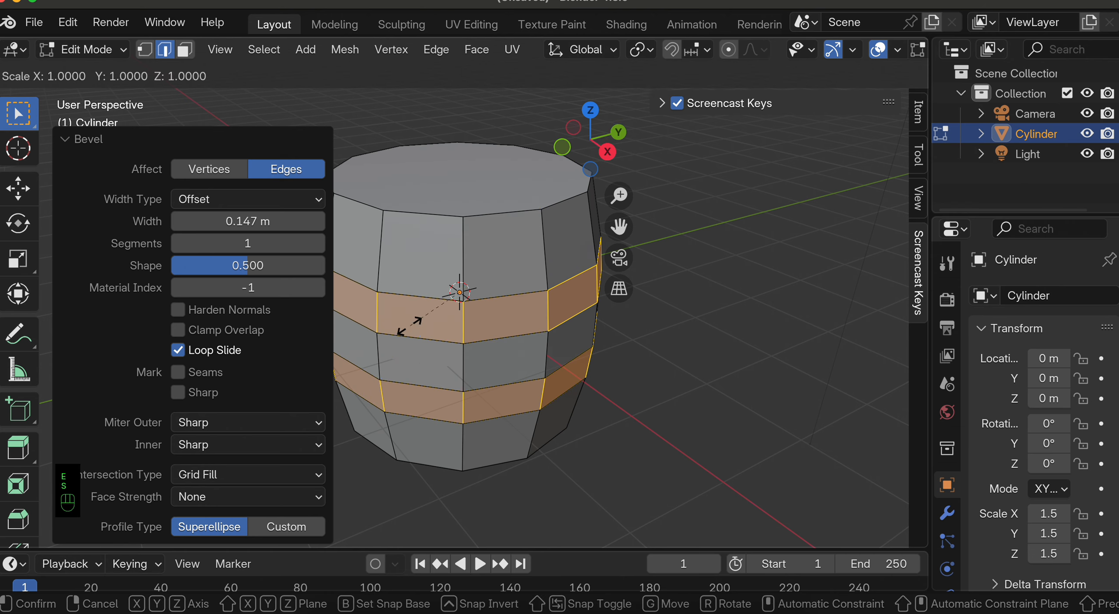
{"action": "key", "text": "shift+z"}
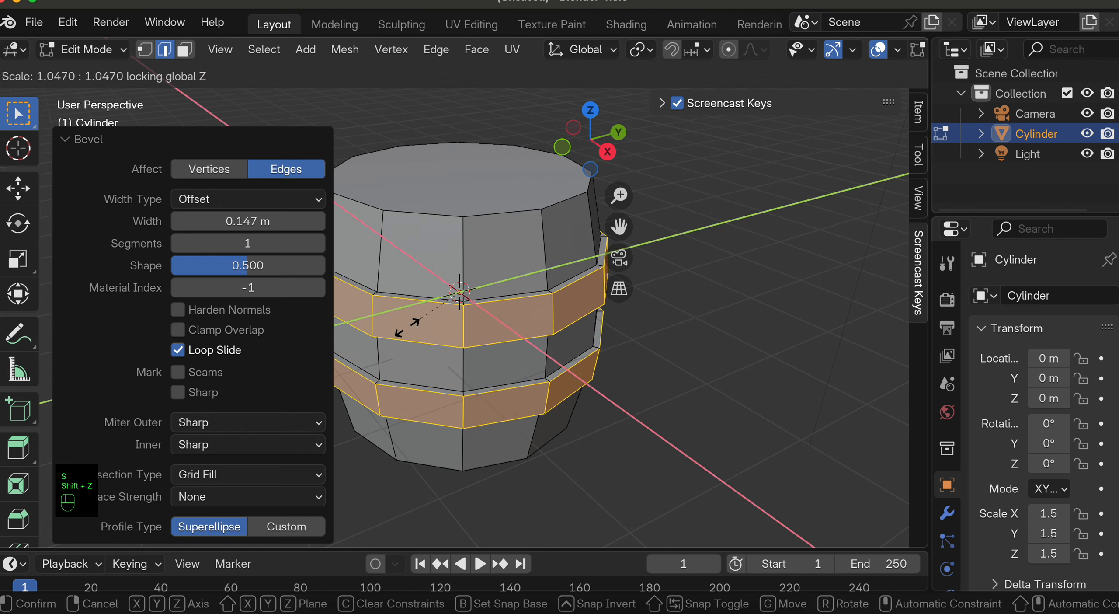
{"action": "left_click", "coordinate": [406, 328]}
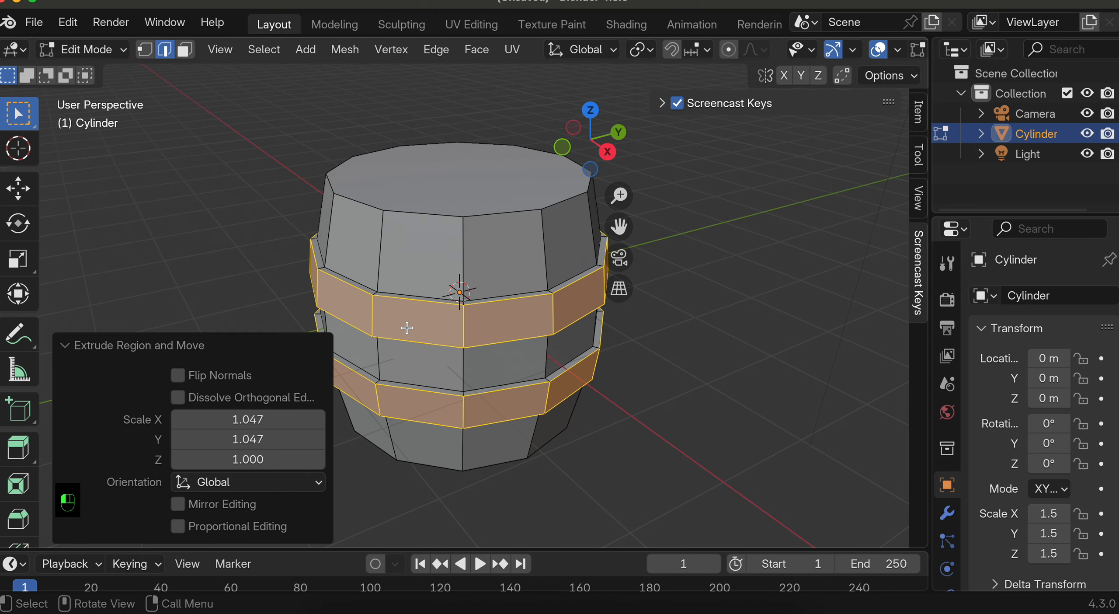
{"action": "mouse_move", "coordinate": [440, 373]}
{"action": "middle_mouse_down"}
{"action": "mouse_move", "coordinate": [441, 363]}
{"action": "mouse_move", "coordinate": [440, 374]}
{"action": "middle_mouse_up"}
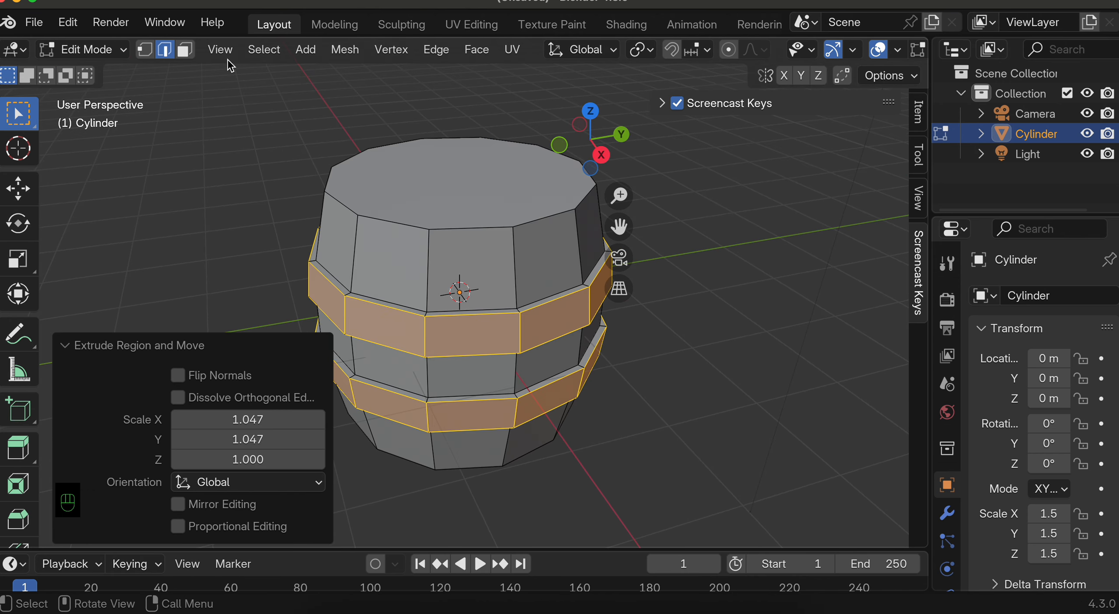
Switch to face select mode and select both the top and bottom cap faces of the barrel
{"action": "left_click", "coordinate": [183, 55]}
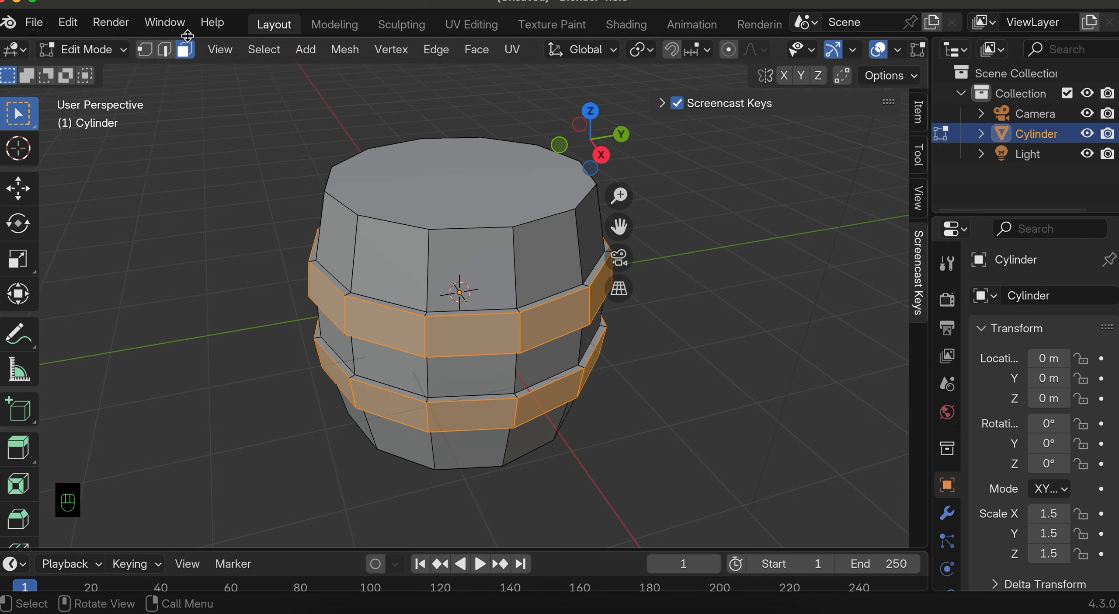
{"action": "left_click", "coordinate": [423, 182]}
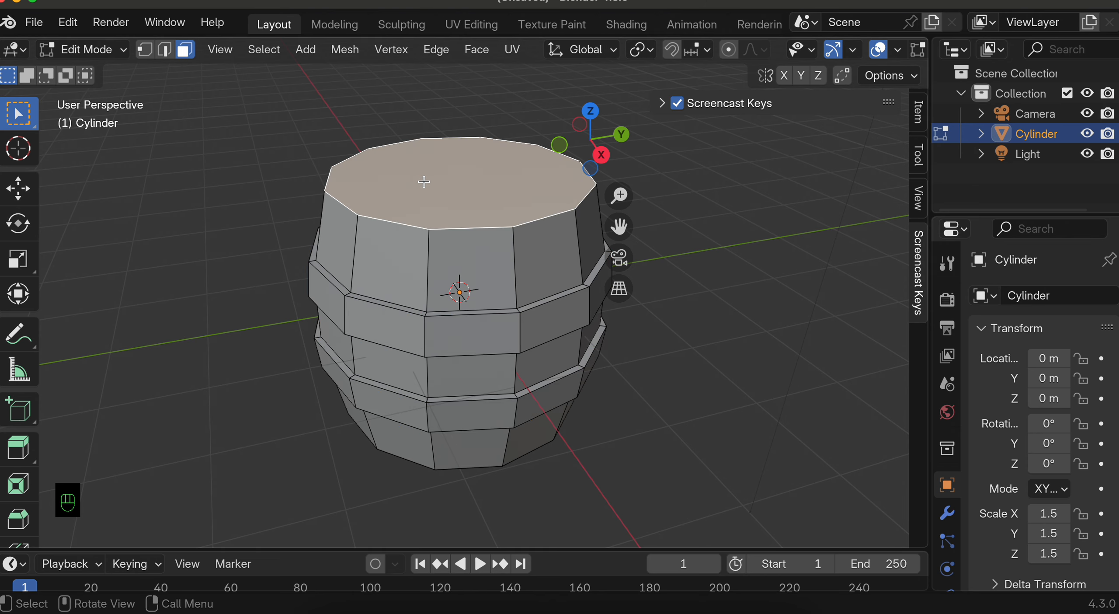
{"action": "middle_click_drag", "start_coordinate": [423, 181], "coordinate": [431, 255]}
{"action": "left_click", "coordinate": [415, 319], "text": "shift"}
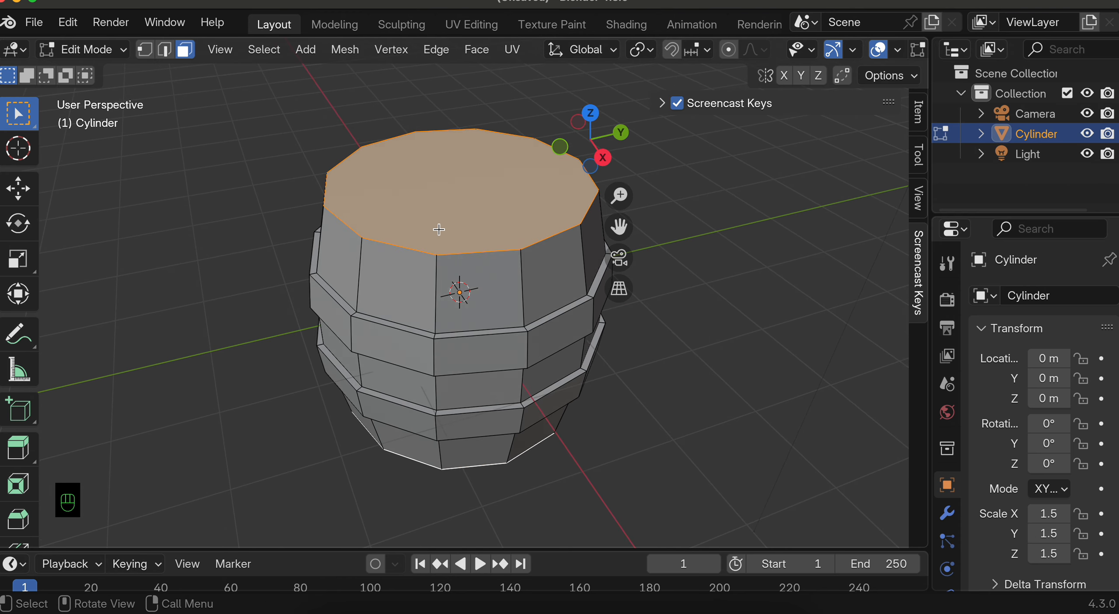
Inset the selected top and bottom faces by about 0.193 m
{"action": "key", "text": "i"}
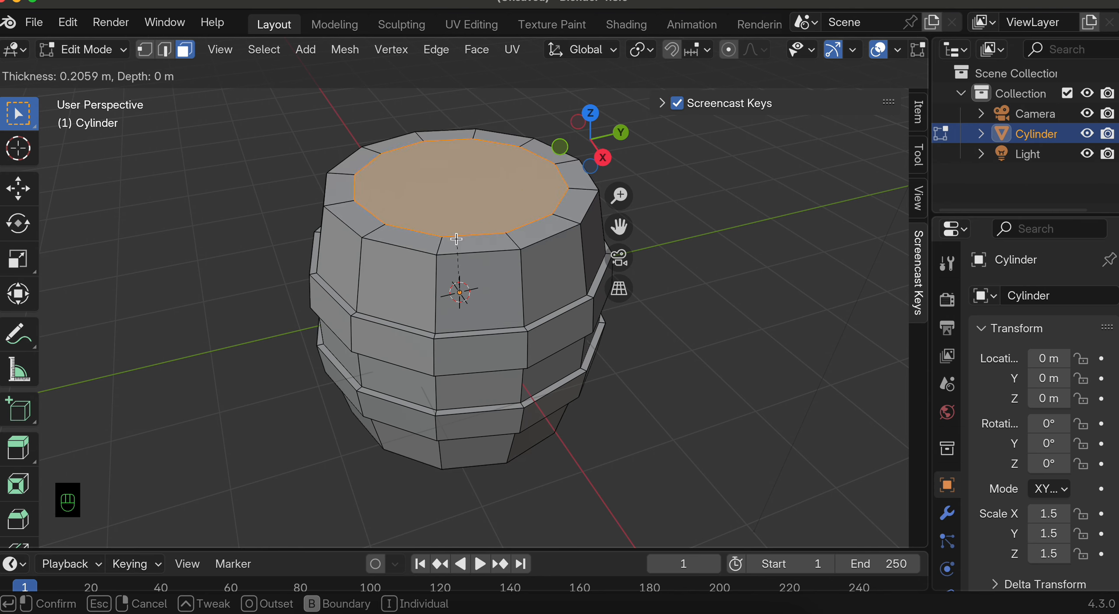
{"action": "left_click", "coordinate": [456, 238]}
{"action": "scroll", "coordinate": [467, 376], "scroll_direction": "up", "scroll_amount": 5}
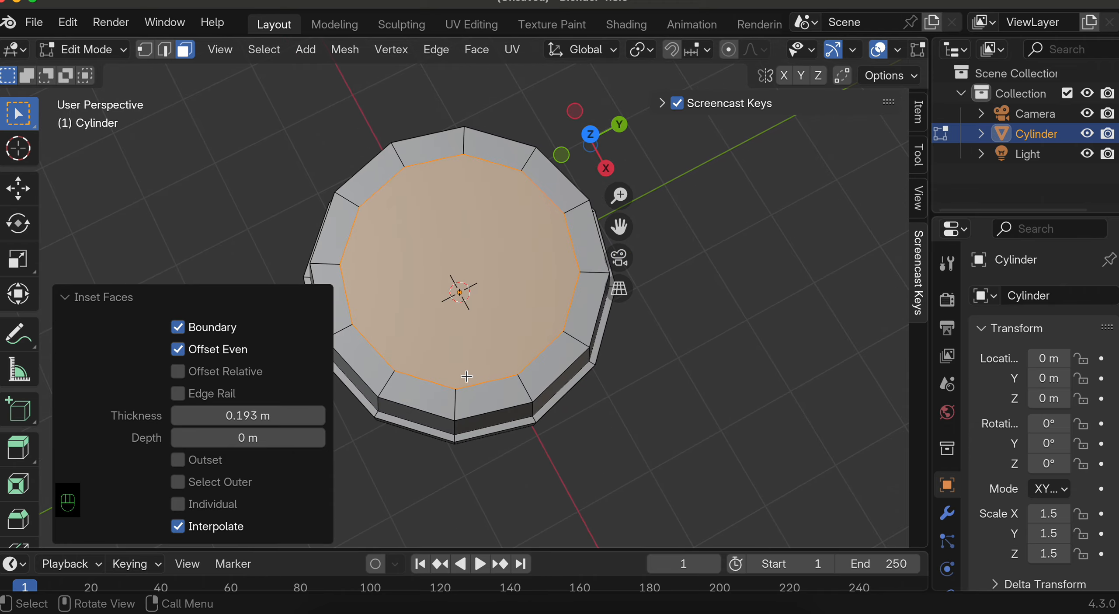
{"action": "scroll", "coordinate": [467, 376], "scroll_direction": "down", "scroll_amount": 10}
{"action": "scroll", "coordinate": [467, 376], "scroll_direction": "up", "scroll_amount": 8}
{"action": "scroll", "coordinate": [466, 376], "scroll_direction": "down", "scroll_amount": 3}
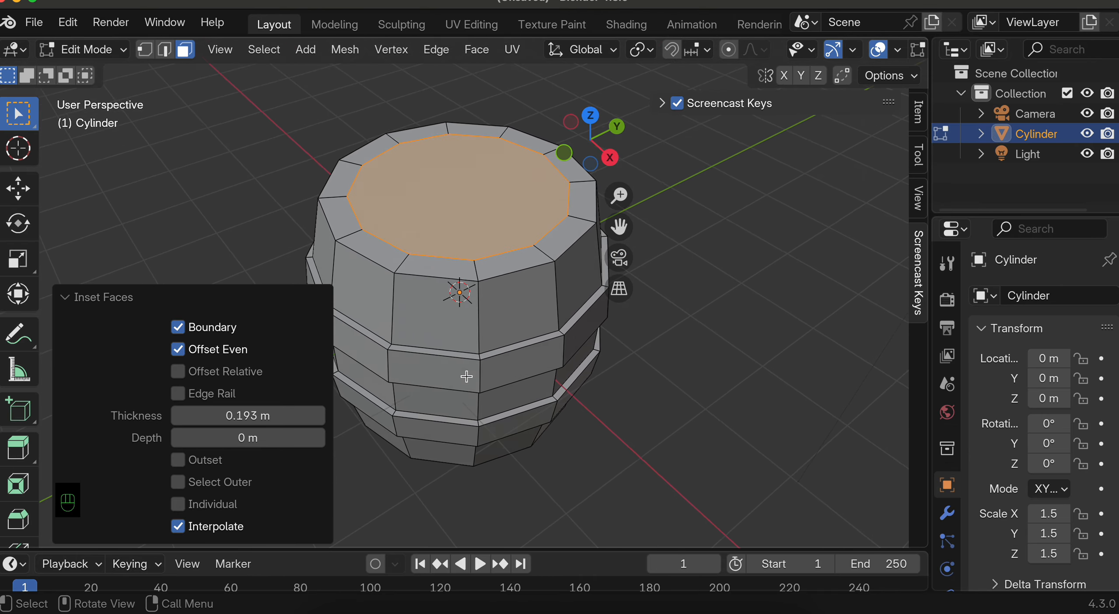
{"action": "scroll", "coordinate": [466, 376], "scroll_direction": "down", "scroll_amount": 1}
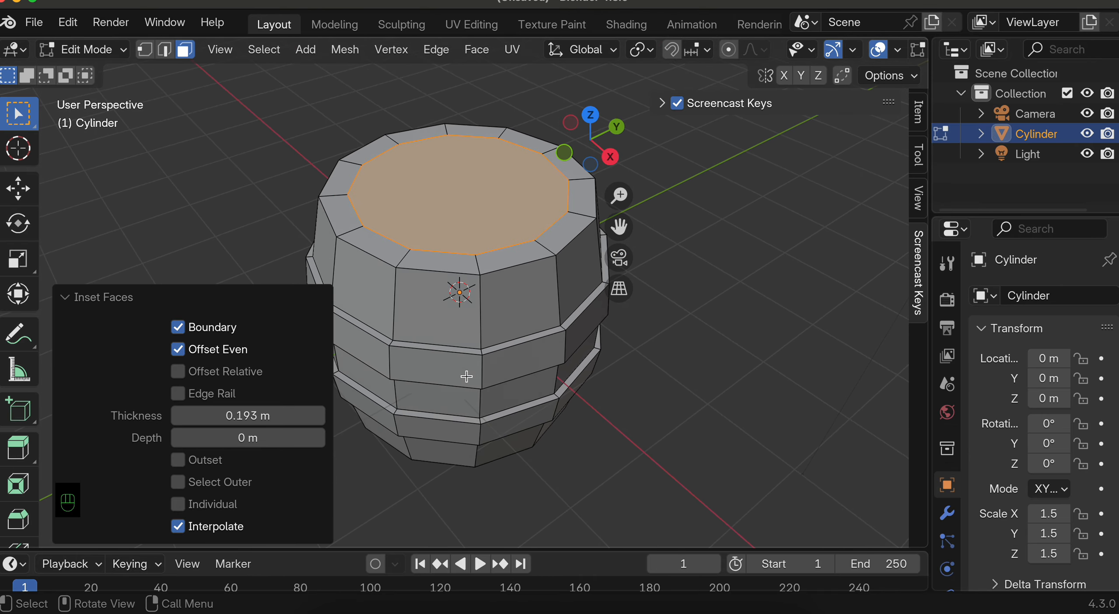
Try extruding the inset cap faces with a downward move of about 0.15 m, and undo it
{"action": "key", "text": "e"}
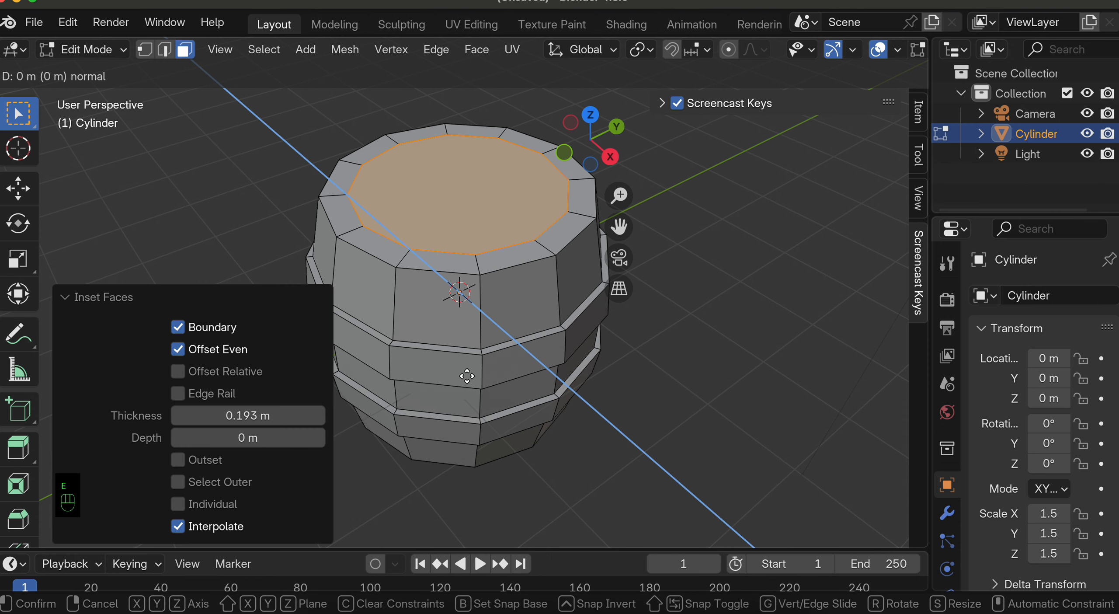
{"action": "key", "text": "z"}
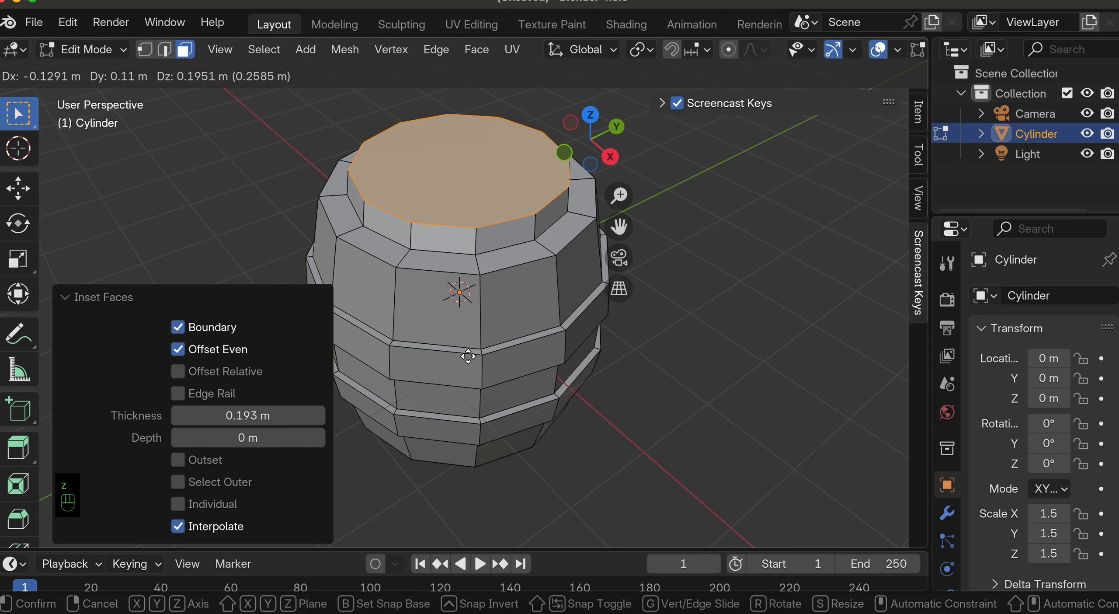
{"action": "left_click", "coordinate": [467, 392]}
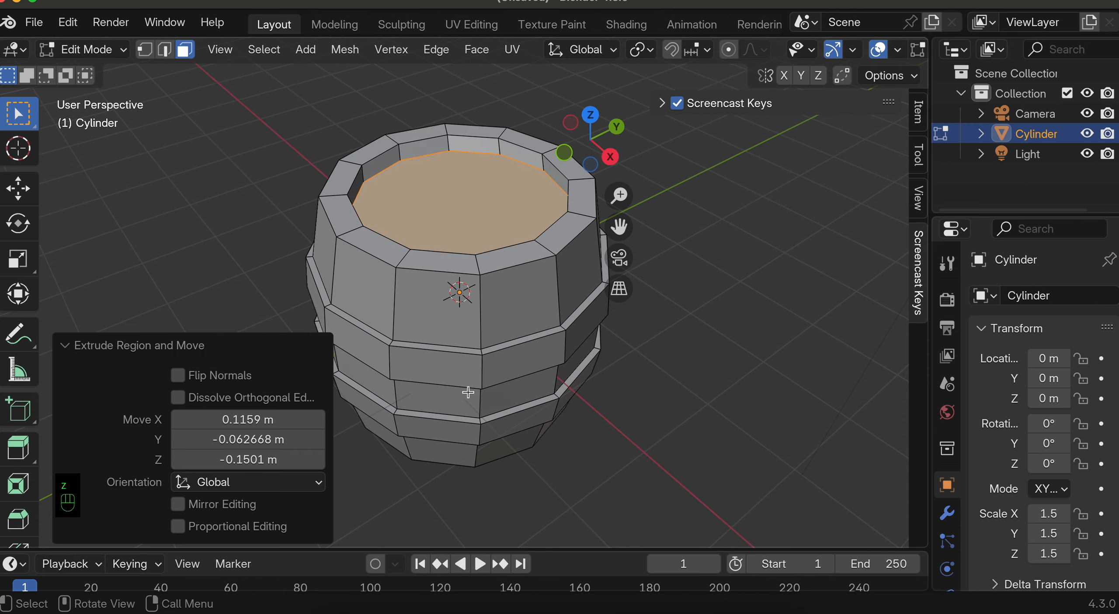
{"action": "scroll", "coordinate": [466, 392], "scroll_direction": "down", "scroll_amount": 10}
{"action": "scroll", "coordinate": [468, 392], "scroll_direction": "up", "scroll_amount": 10}
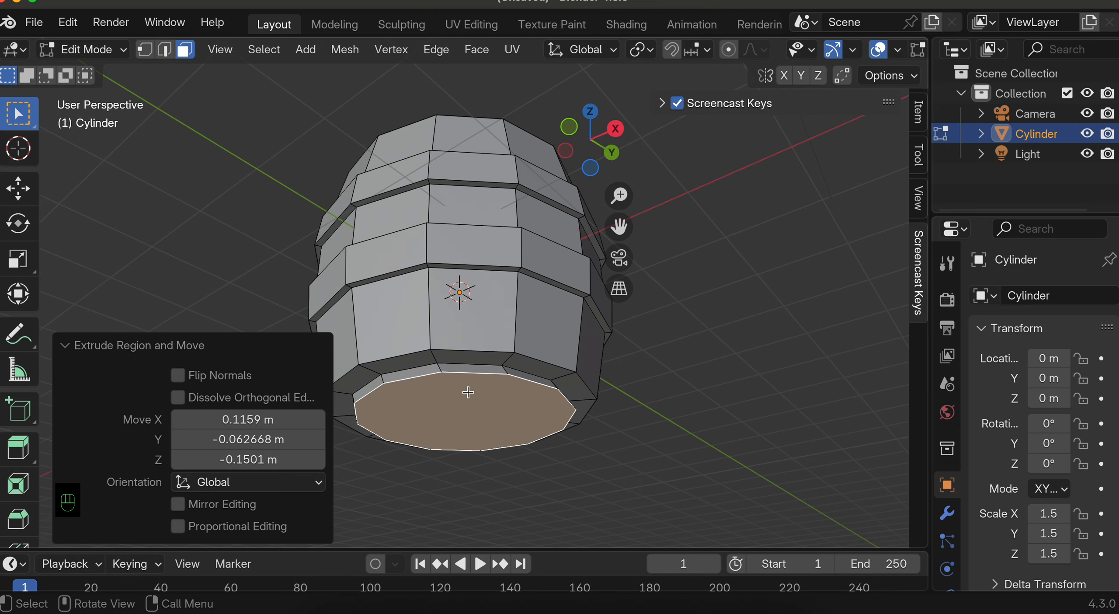
{"action": "key", "text": "super+z"}
{"action": "scroll", "coordinate": [509, 350], "scroll_direction": "up", "scroll_amount": 6}
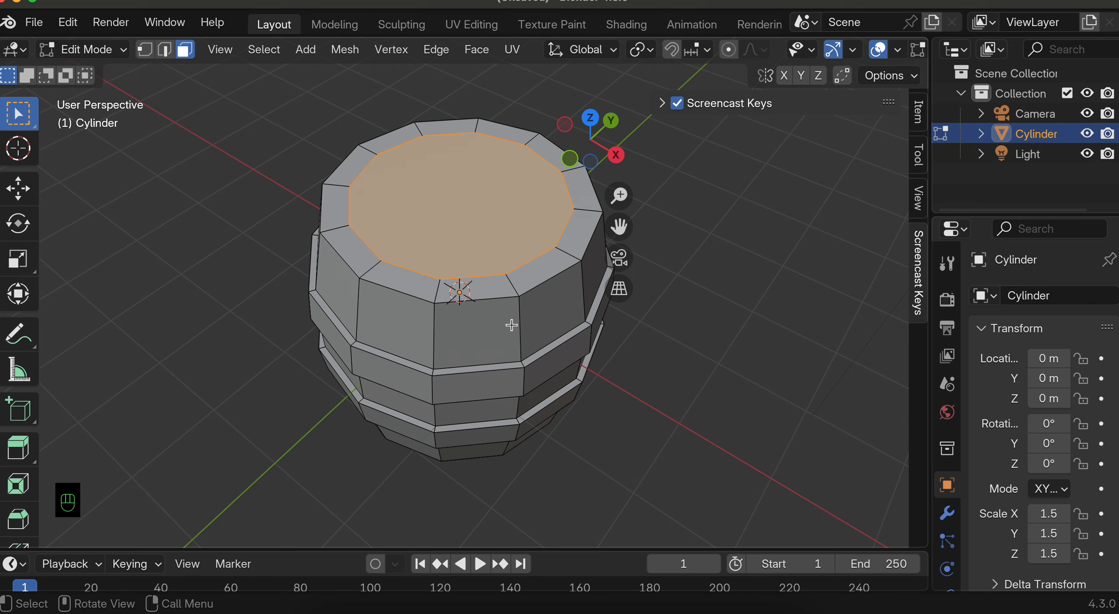
Try extruding both inset cap faces inward by scaling them to about 0.802 along Z, and undo it
{"action": "key", "text": "e"}
{"action": "key", "text": "s"}
{"action": "key", "text": "z"}
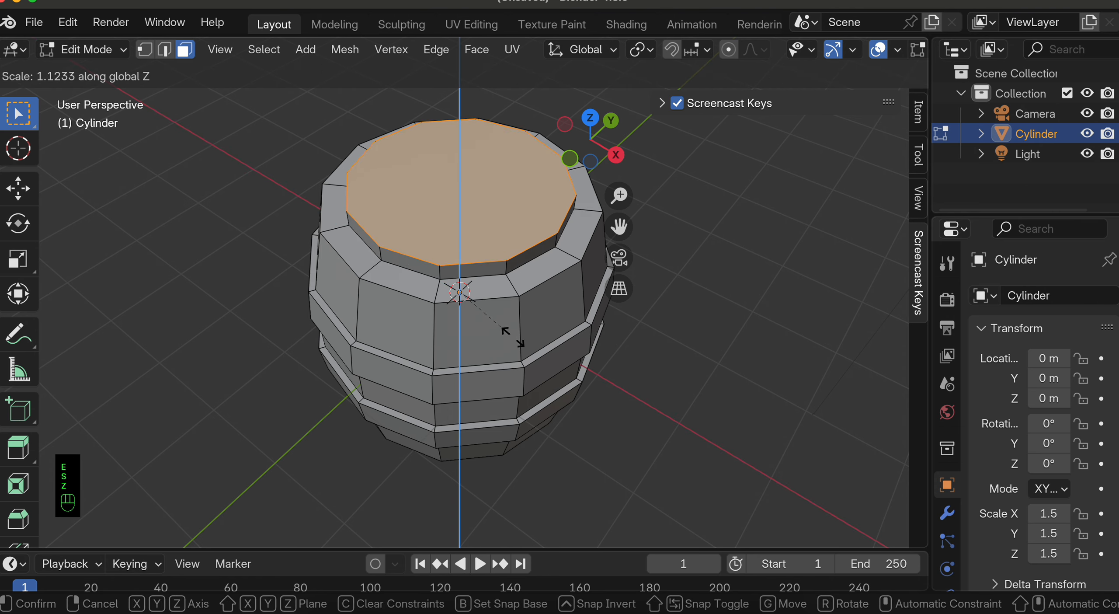
{"action": "left_click", "coordinate": [506, 309]}
{"action": "scroll", "coordinate": [506, 309], "scroll_direction": "down", "scroll_amount": 10}
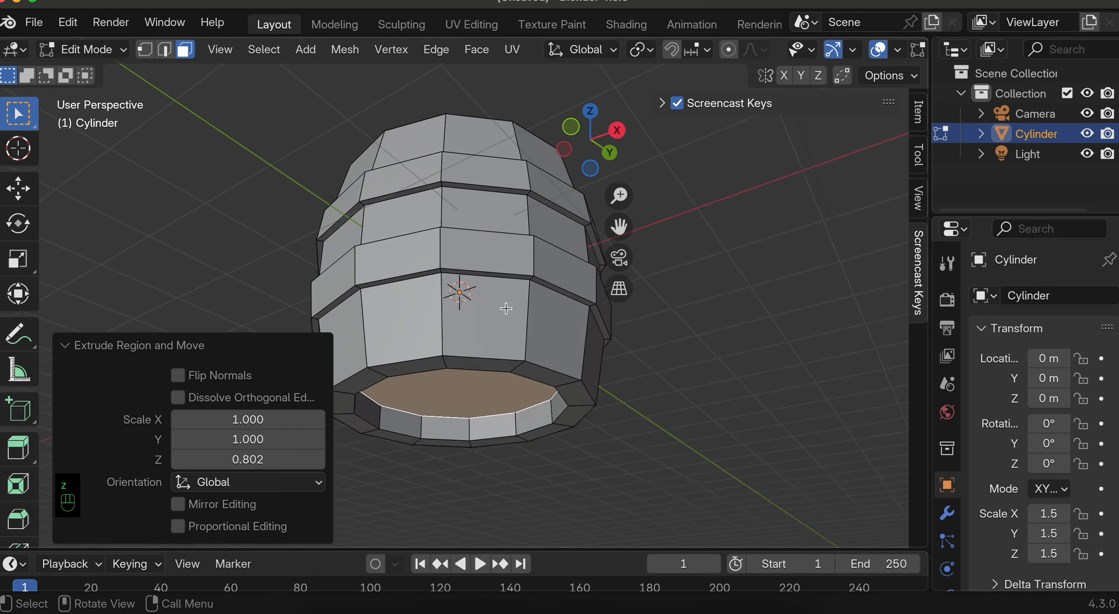
{"action": "scroll", "coordinate": [506, 309], "scroll_direction": "up", "scroll_amount": 5}
{"action": "scroll", "coordinate": [476, 395], "scroll_direction": "up", "scroll_amount": 10}
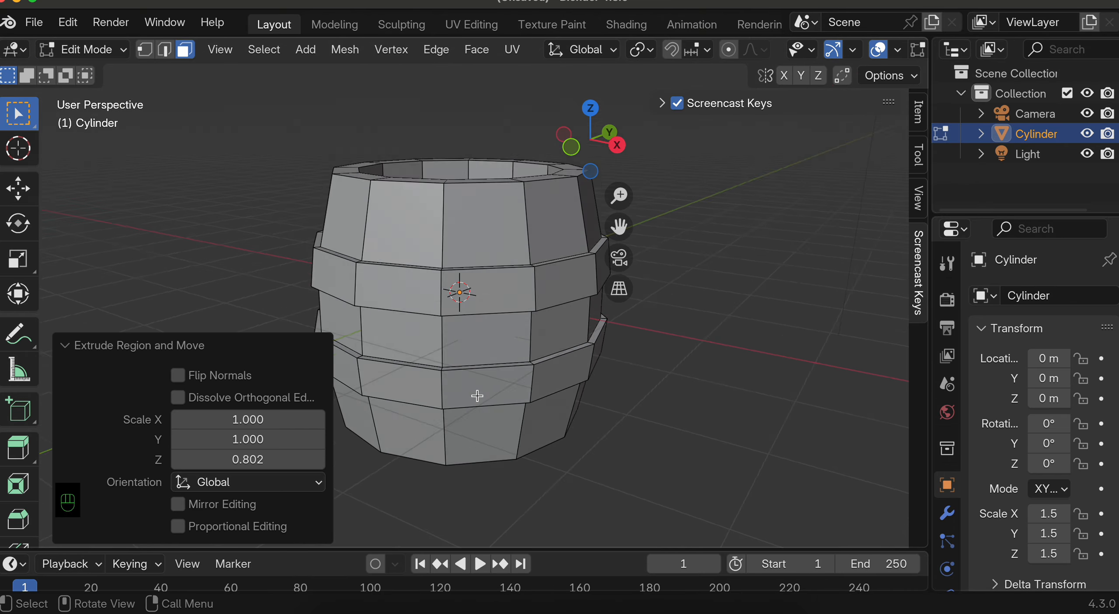
{"action": "scroll", "coordinate": [438, 204], "scroll_direction": "up", "scroll_amount": 3}
{"action": "key", "text": "super+z"}
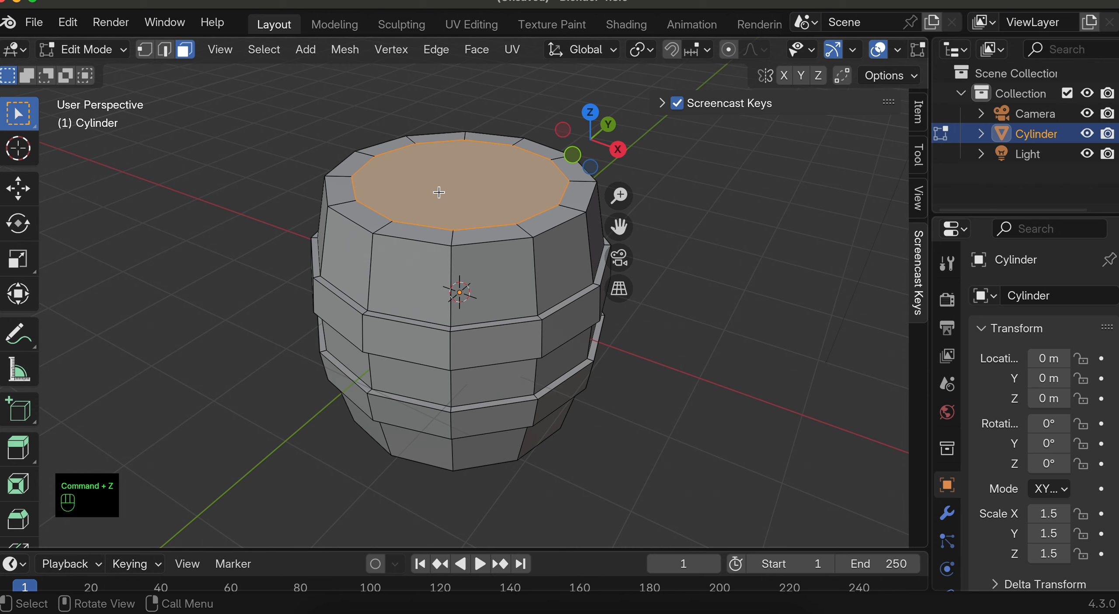
Extrude the inset top and bottom faces inward by scaling them to about 0.892 along Z
{"action": "key", "text": "e"}
{"action": "key", "text": "s"}
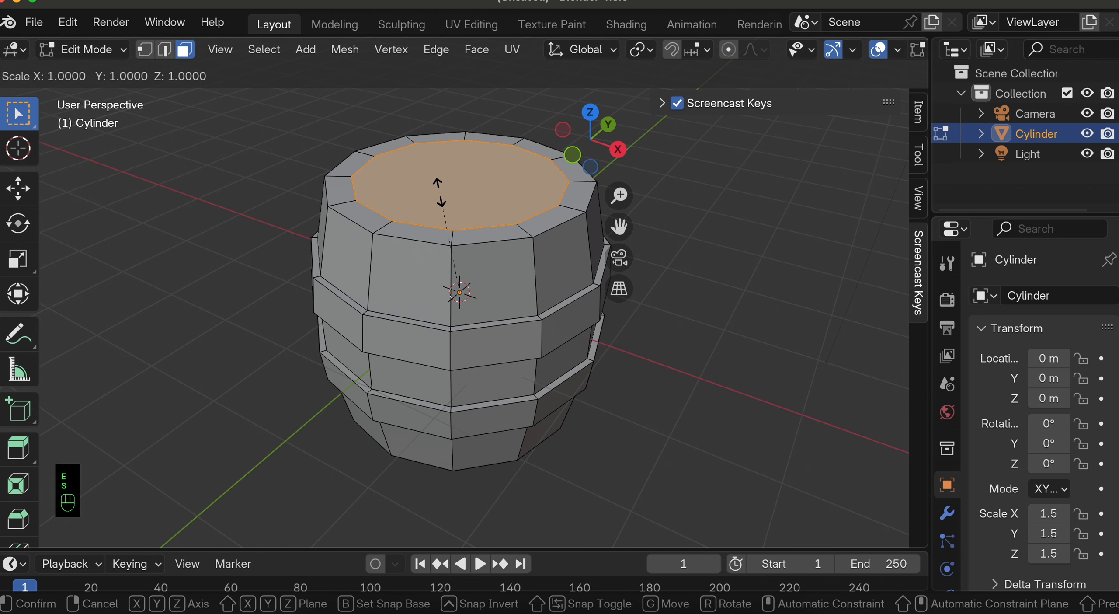
{"action": "key", "text": "z"}
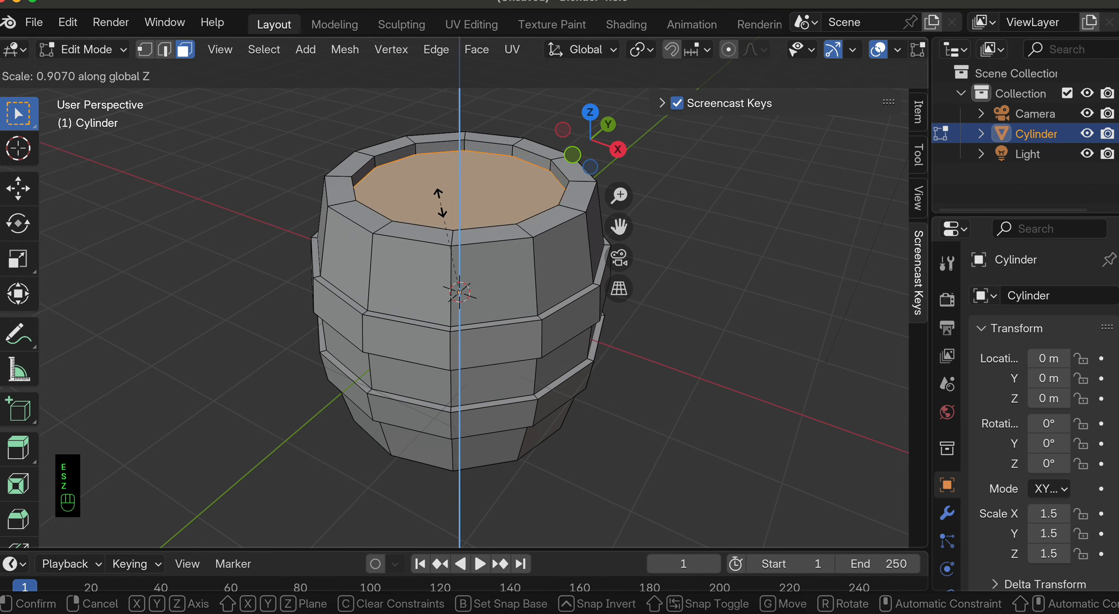
{"action": "left_click", "coordinate": [440, 202]}
{"action": "middle_click_drag", "start_coordinate": [440, 203], "coordinate": [439, 203]}
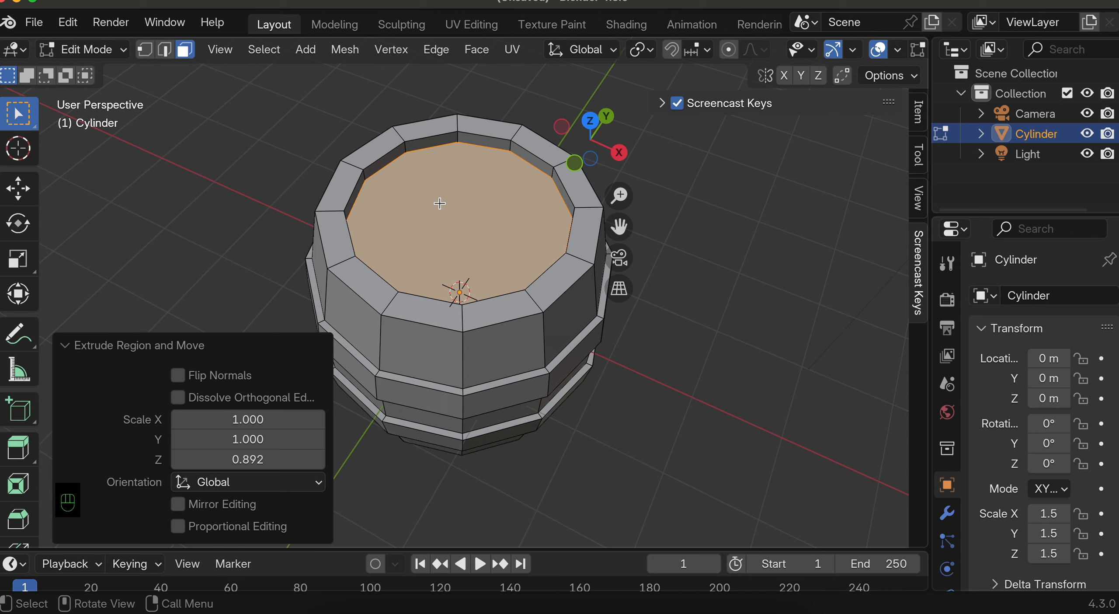
Bevel one radial edge of the barrel's top rim by about 0.106 m with 2 segments
{"action": "left_click", "coordinate": [164, 49]}
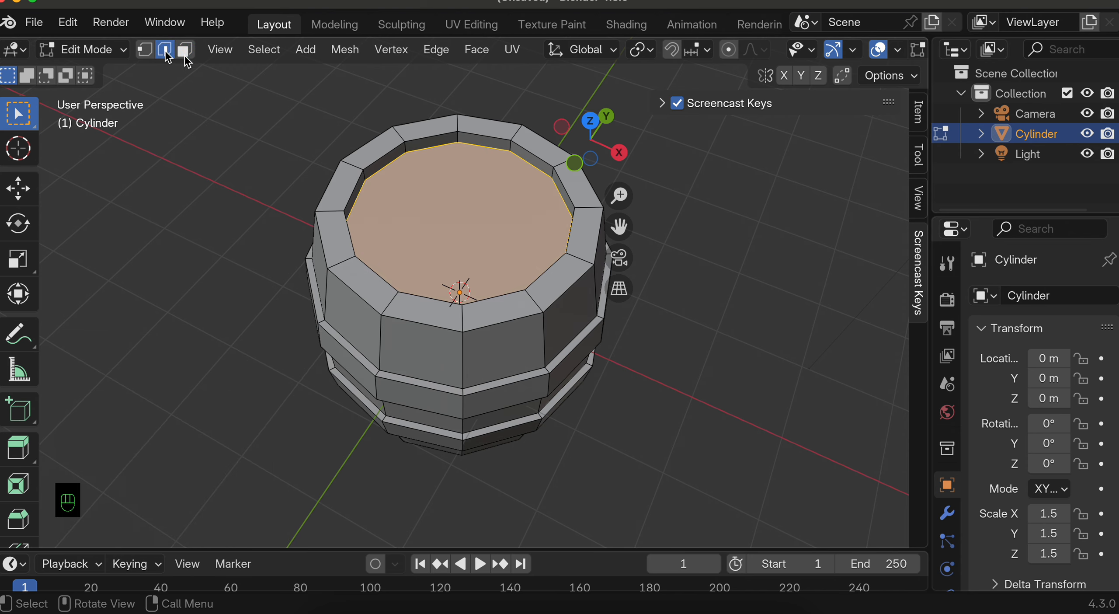
{"action": "left_click", "coordinate": [458, 315]}
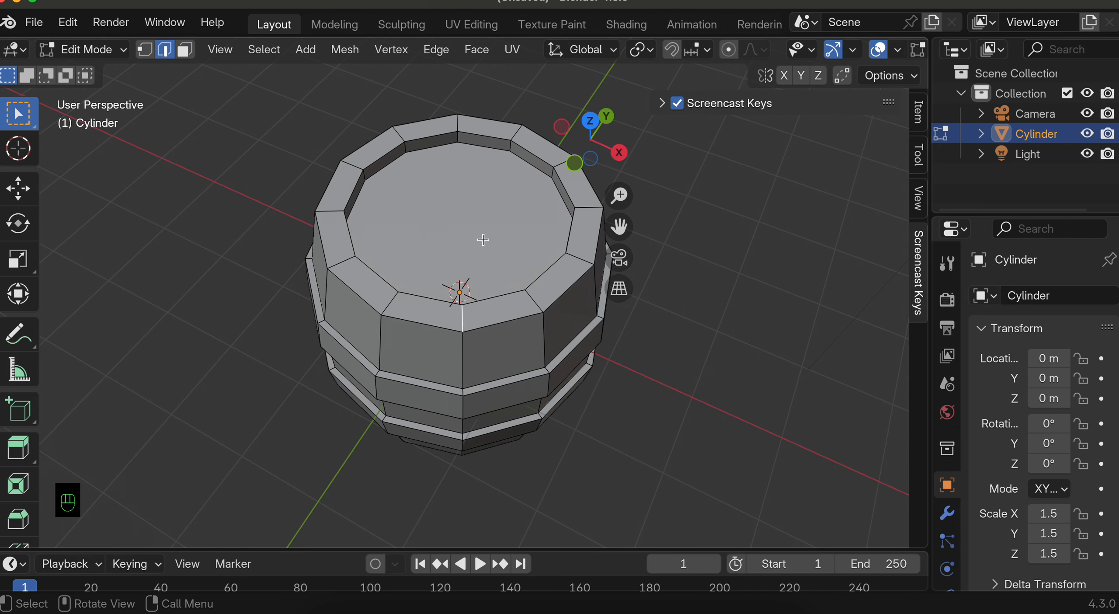
{"action": "middle_click_drag", "start_coordinate": [483, 239], "coordinate": [483, 239]}
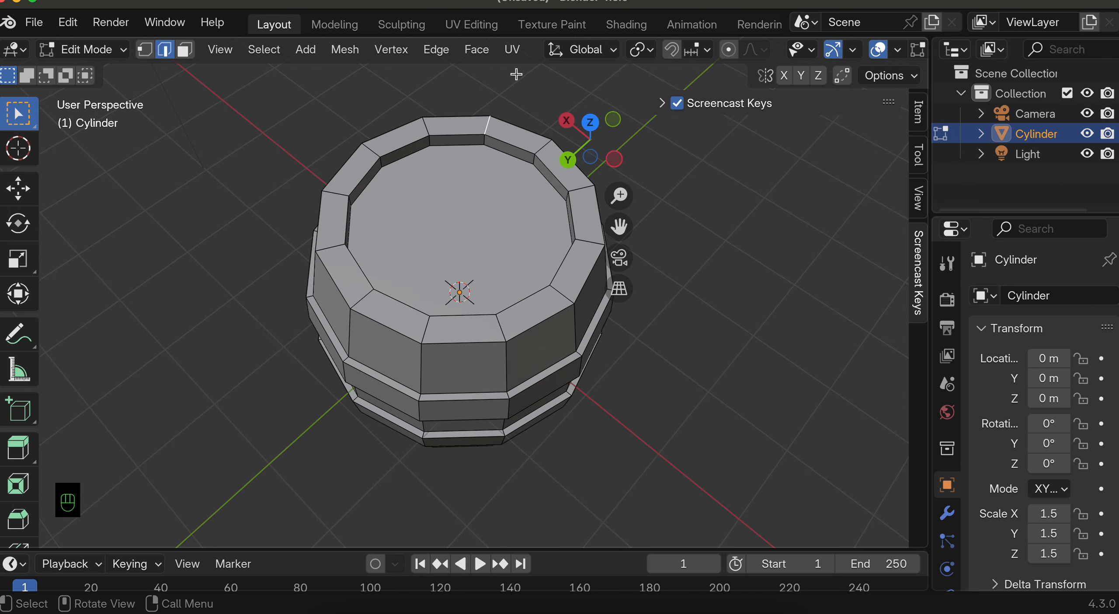
{"action": "scroll", "coordinate": [467, 115], "scroll_direction": "up", "scroll_amount": 5}
{"action": "scroll", "coordinate": [466, 114], "scroll_direction": "down", "scroll_amount": 5}
{"action": "scroll", "coordinate": [466, 114], "scroll_direction": "up", "scroll_amount": 2}
{"action": "scroll", "coordinate": [466, 115], "scroll_direction": "up", "scroll_amount": 5, "text": "shift"}
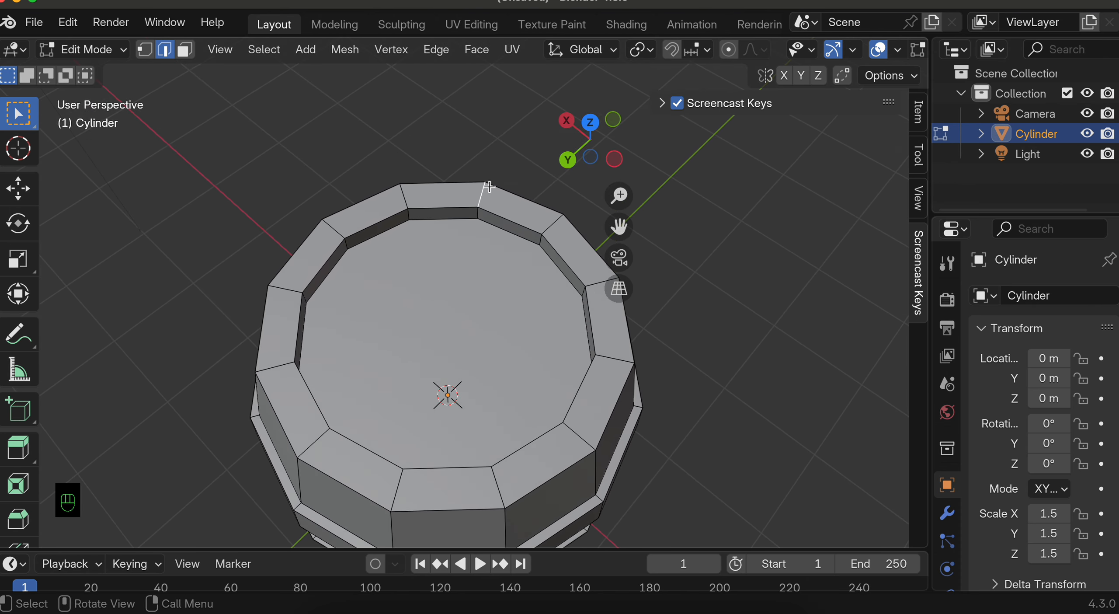
{"action": "scroll", "coordinate": [492, 191], "scroll_direction": "up", "scroll_amount": 1}
{"action": "scroll", "coordinate": [492, 191], "scroll_direction": "up", "scroll_amount": 1}
{"action": "scroll", "coordinate": [492, 190], "scroll_direction": "down", "scroll_amount": 2}
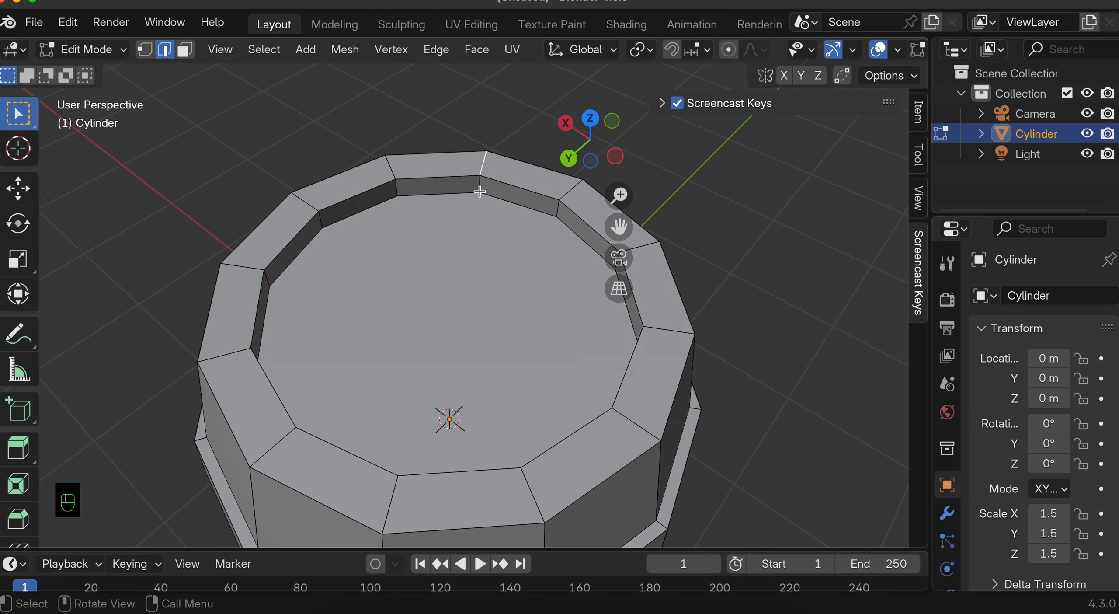
{"action": "scroll", "coordinate": [479, 191], "scroll_direction": "down", "scroll_amount": 2}
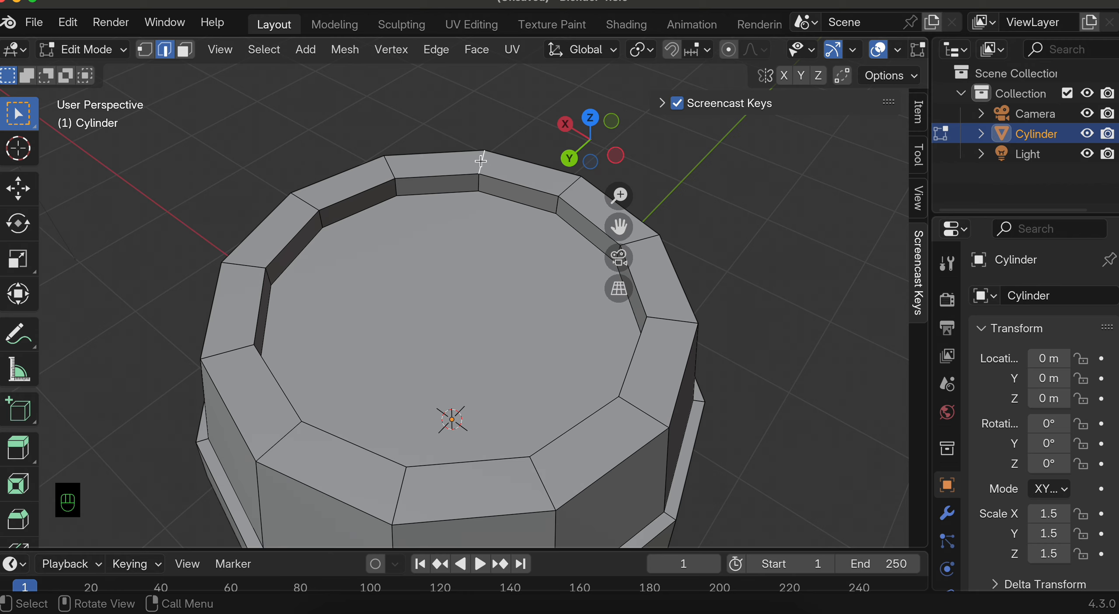
{"action": "key", "text": "super+b"}
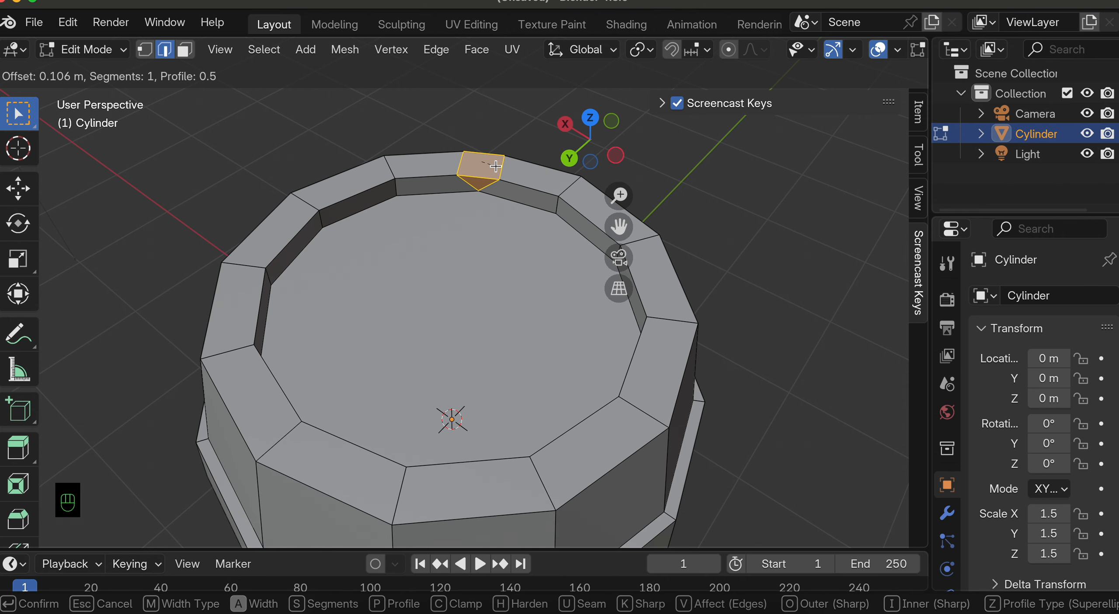
{"action": "left_click", "coordinate": [496, 166]}
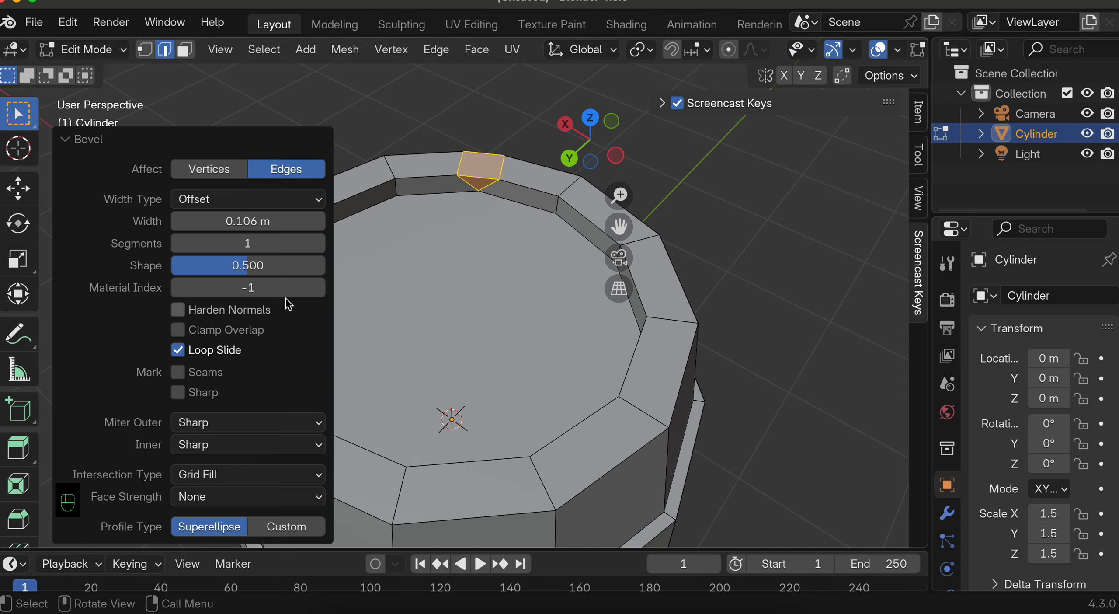
{"action": "left_click", "coordinate": [318, 243]}
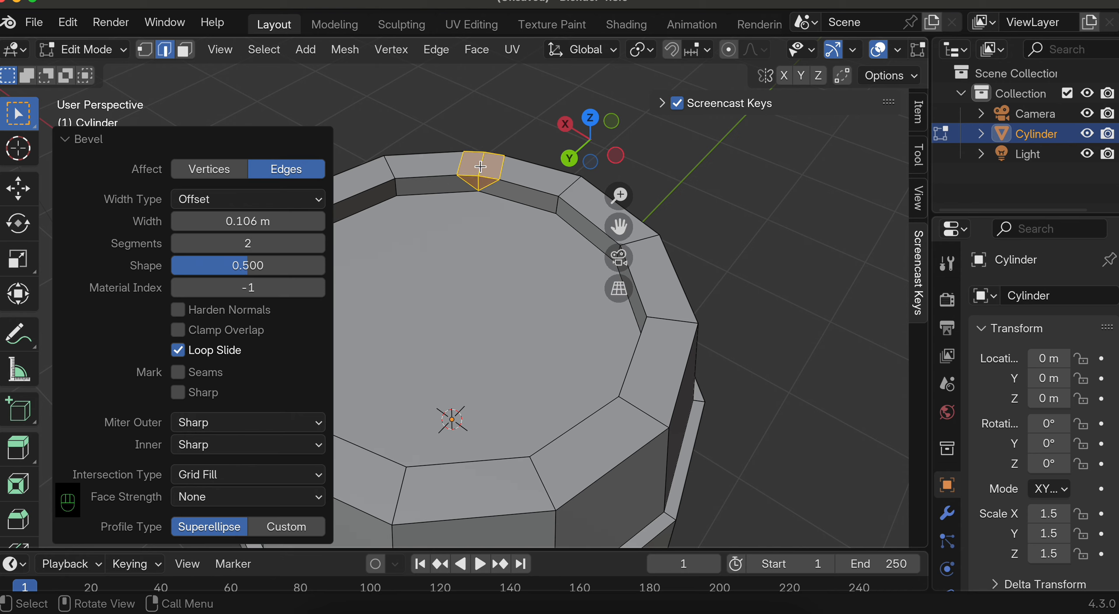
{"action": "left_click", "coordinate": [450, 110]}
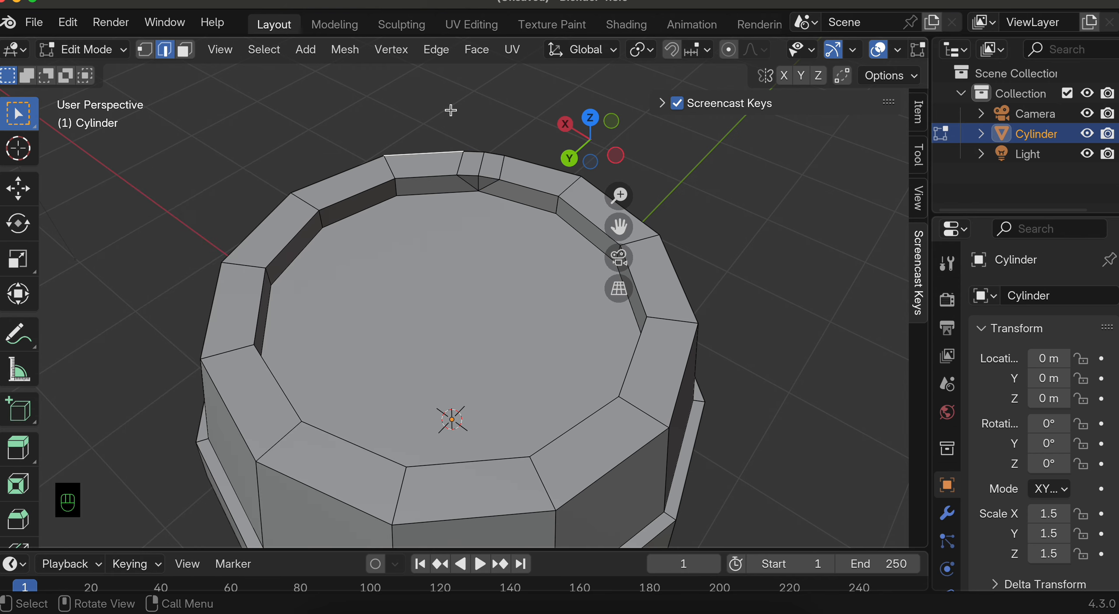
Slide the middle inner vertex of the first rim bevel down its edge to the recessed cap, factor 1.000
{"action": "left_click", "coordinate": [145, 49]}
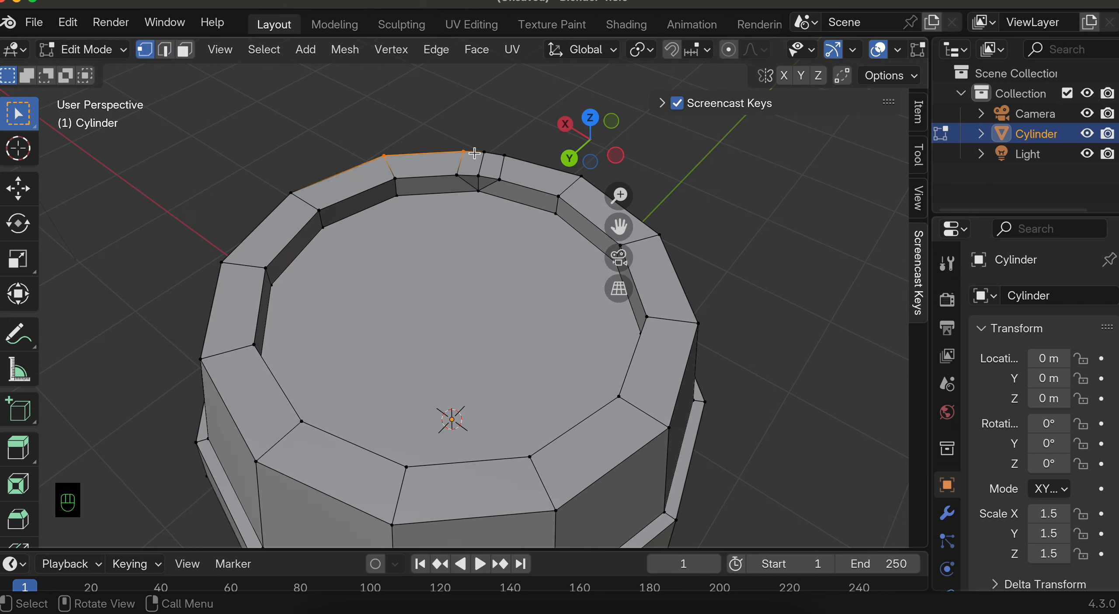
{"action": "left_click", "coordinate": [477, 174]}
{"action": "key", "text": "g"}
{"action": "key", "text": "g"}
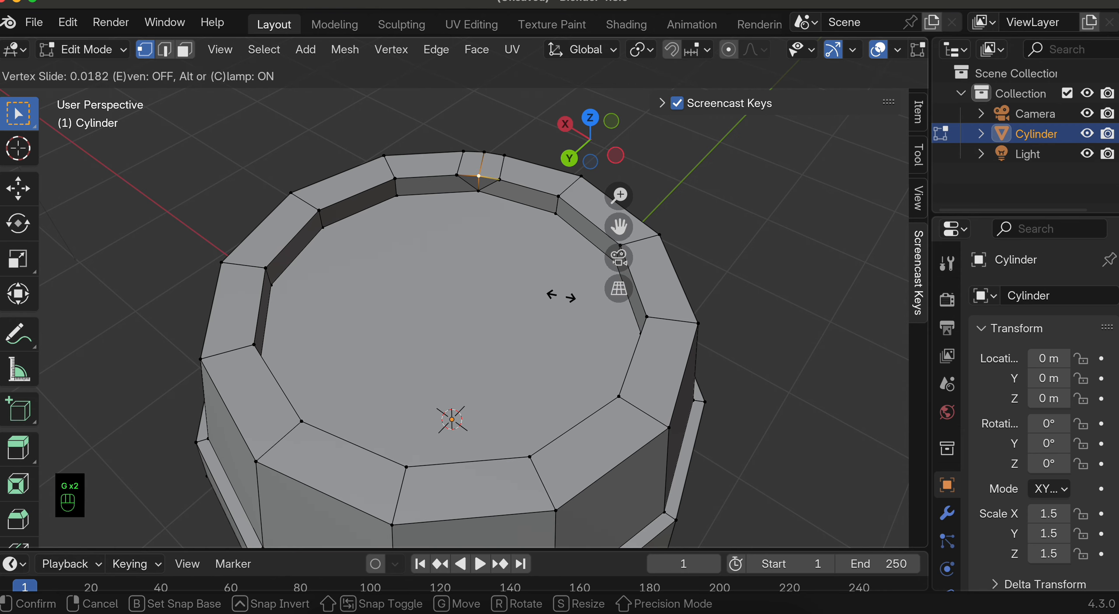
{"action": "left_click", "coordinate": [561, 318]}
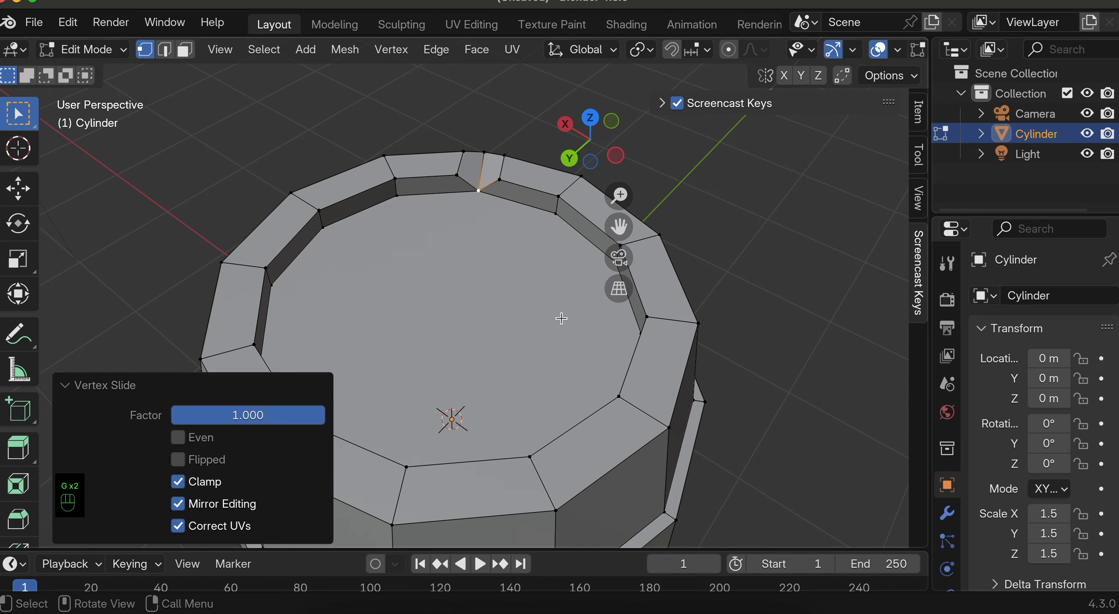
Slide the middle outer vertex of the same bevel down to the tip on the outer wall, factor 1.000, completing the notch
{"action": "scroll", "coordinate": [561, 318], "scroll_direction": "right", "scroll_amount": 5}
{"action": "scroll", "coordinate": [561, 318], "scroll_direction": "right", "scroll_amount": 10}
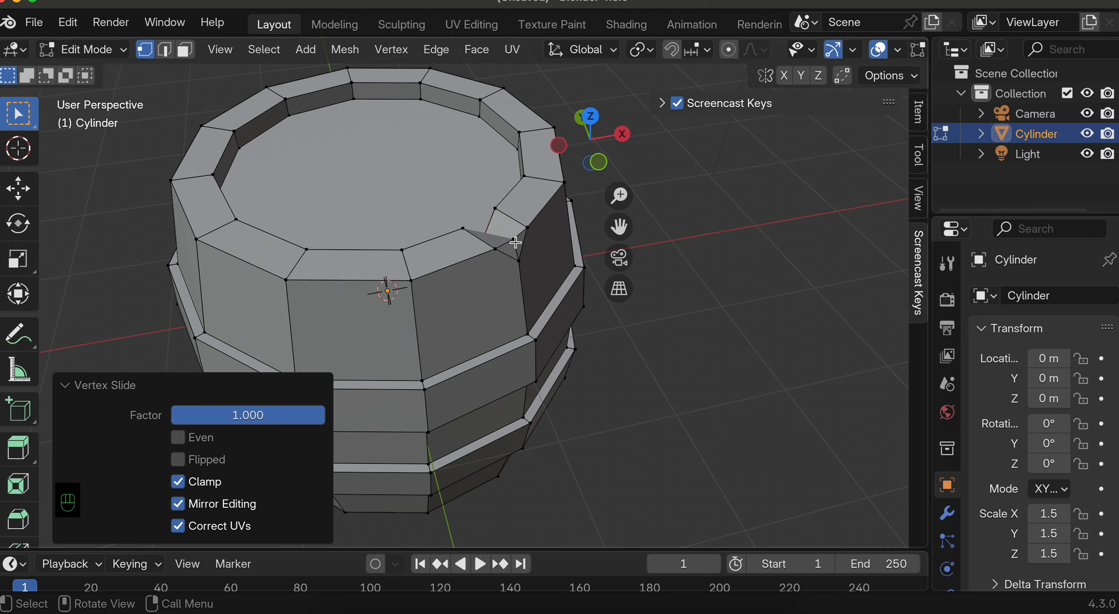
{"action": "left_click", "coordinate": [515, 241]}
{"action": "key", "text": "g"}
{"action": "key", "text": "g"}
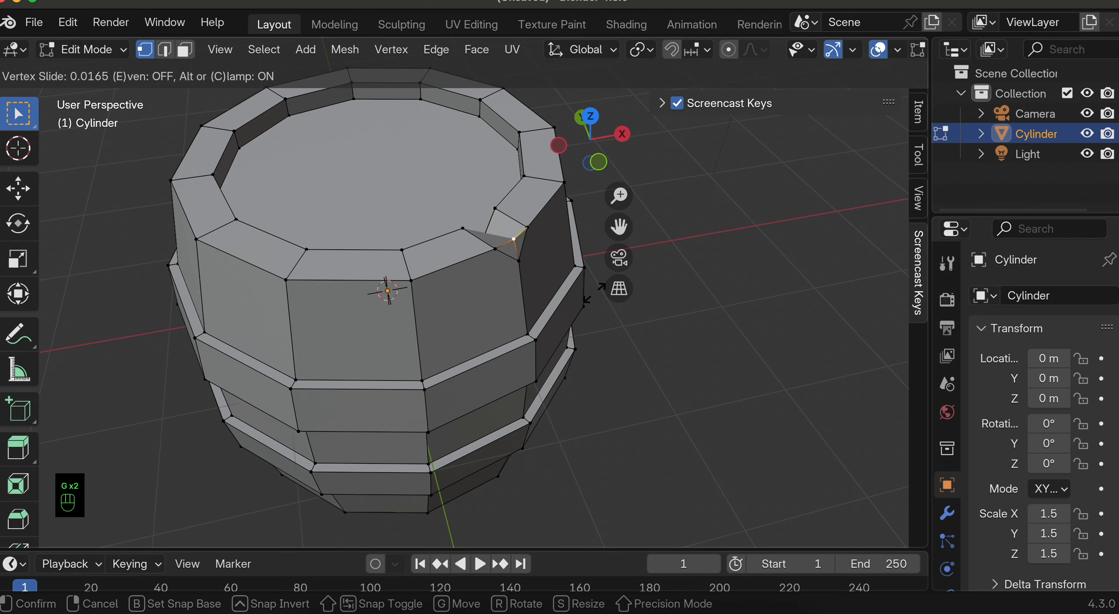
{"action": "left_click", "coordinate": [601, 326]}
Bevel a second radial edge of the top rim, away from the notch, by about 0.126 m with 2 segments
{"action": "scroll", "coordinate": [601, 326], "scroll_direction": "right", "scroll_amount": 10}
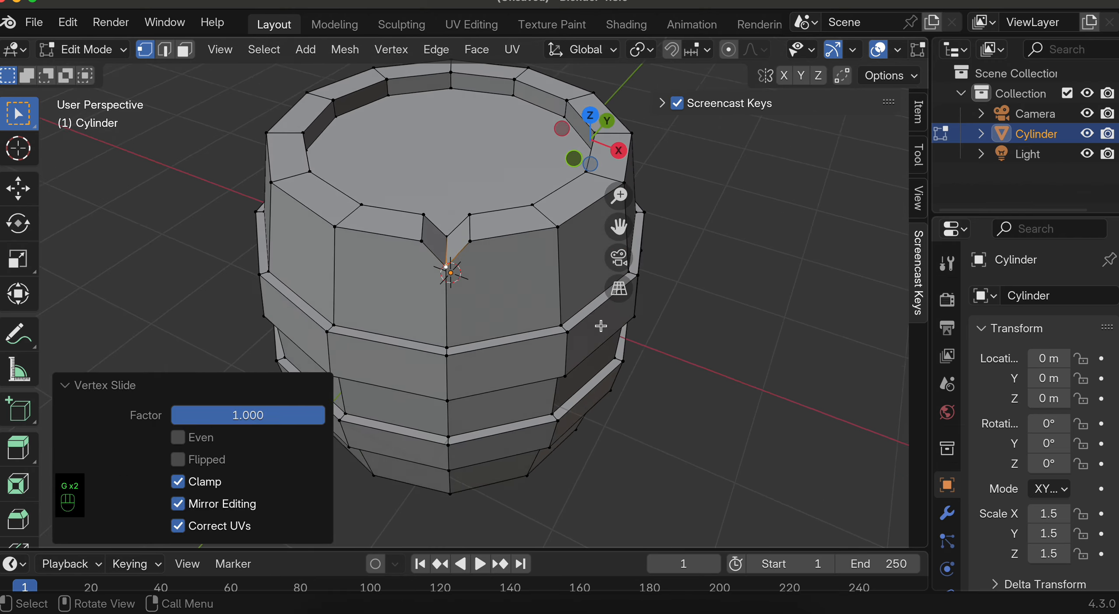
{"action": "scroll", "coordinate": [496, 254], "scroll_direction": "right", "scroll_amount": 10}
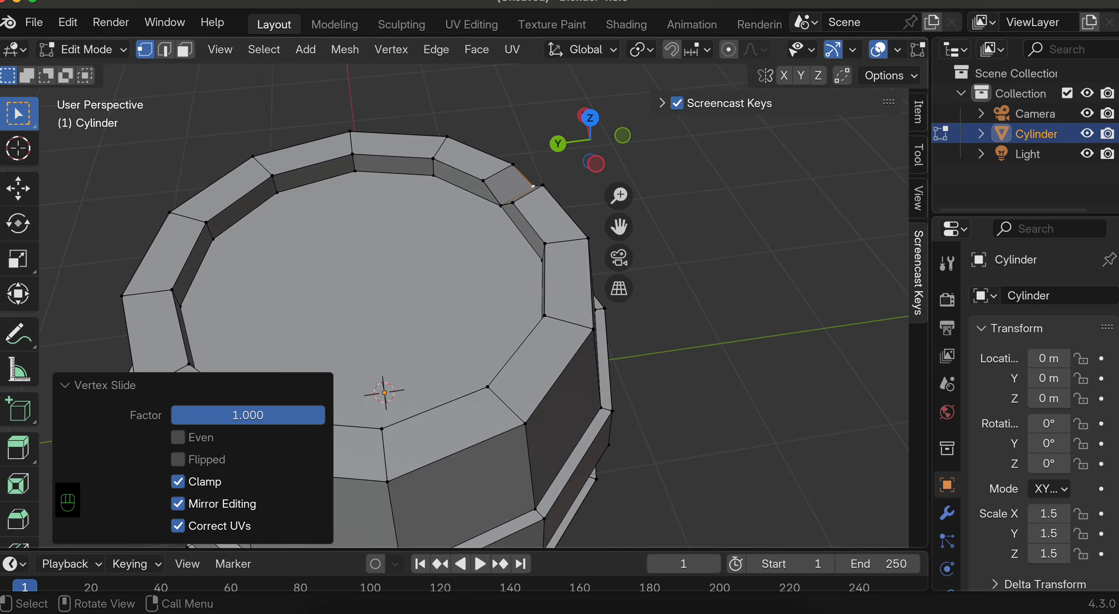
{"action": "scroll", "coordinate": [497, 254], "scroll_direction": "right", "scroll_amount": 8}
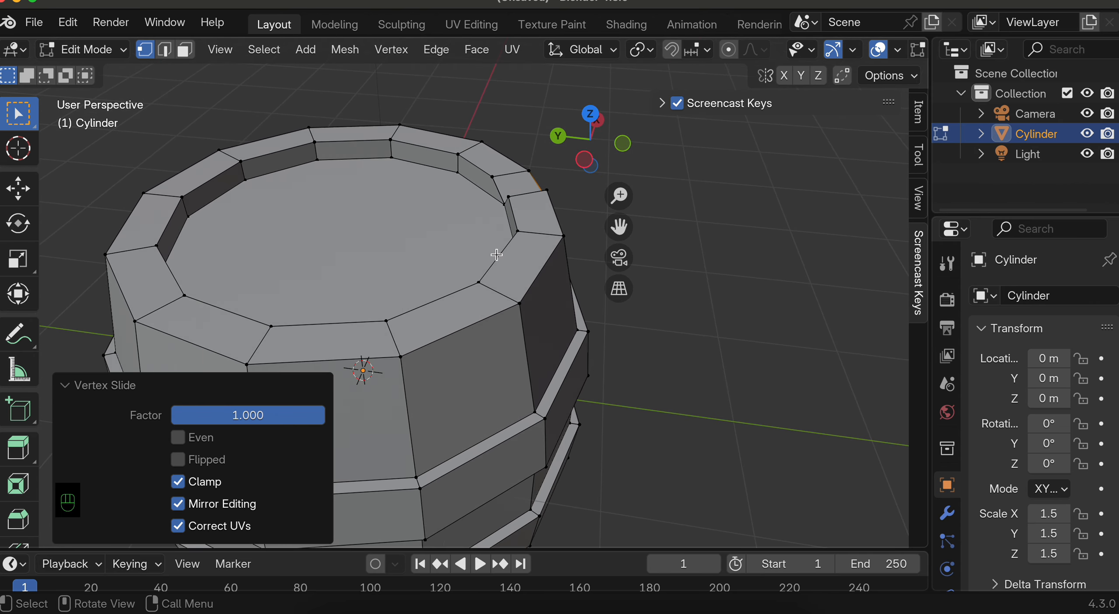
{"action": "left_click", "coordinate": [394, 334]}
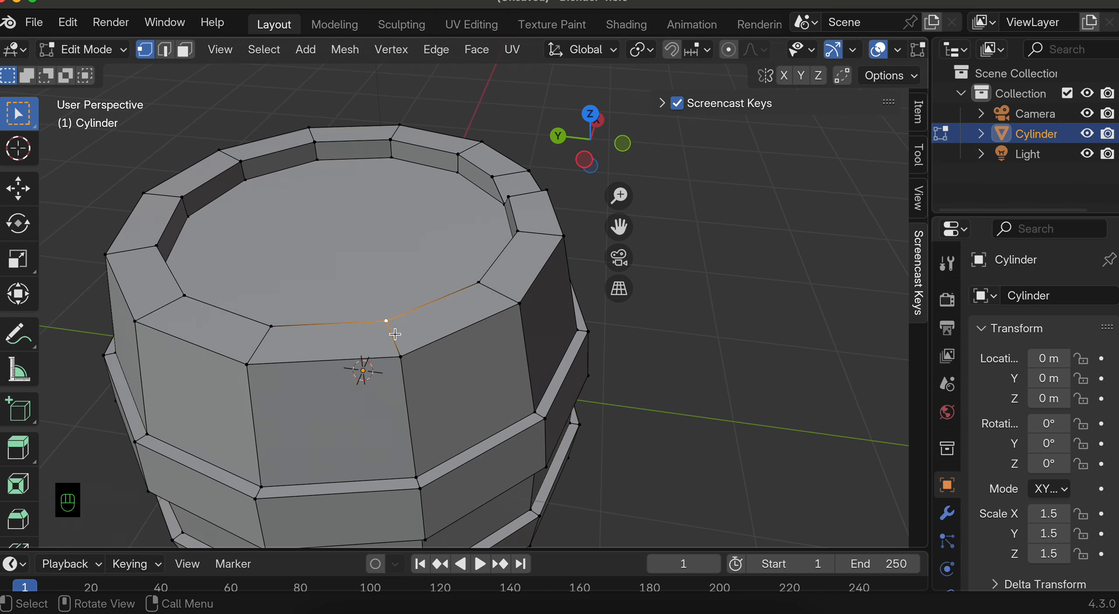
{"action": "left_click", "coordinate": [164, 50]}
{"action": "scroll", "coordinate": [392, 337], "scroll_direction": "right", "scroll_amount": 10}
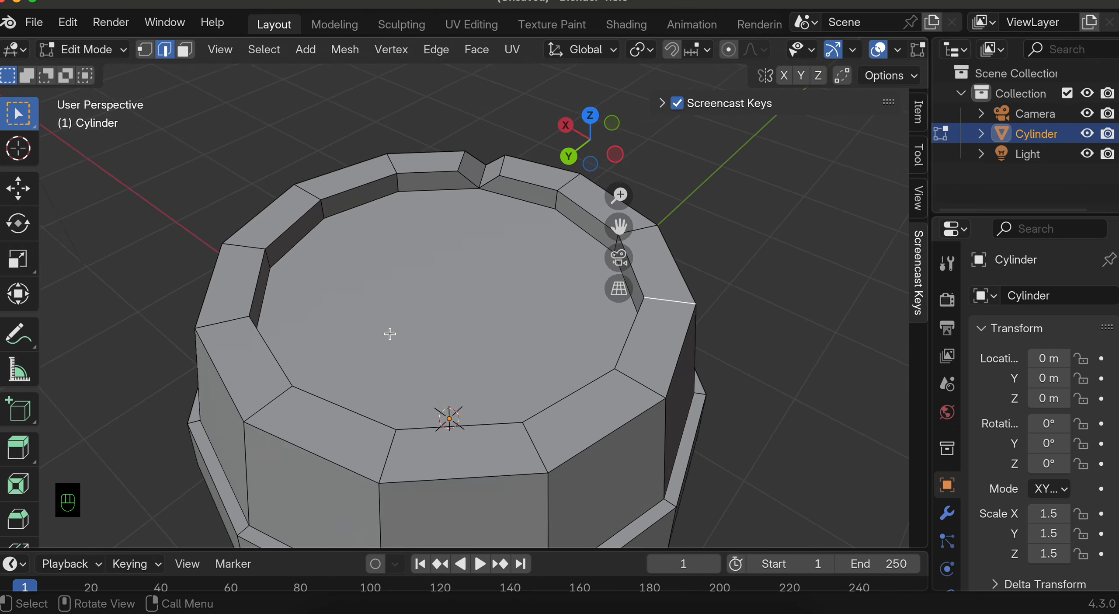
{"action": "scroll", "coordinate": [390, 334], "scroll_direction": "right", "scroll_amount": 1}
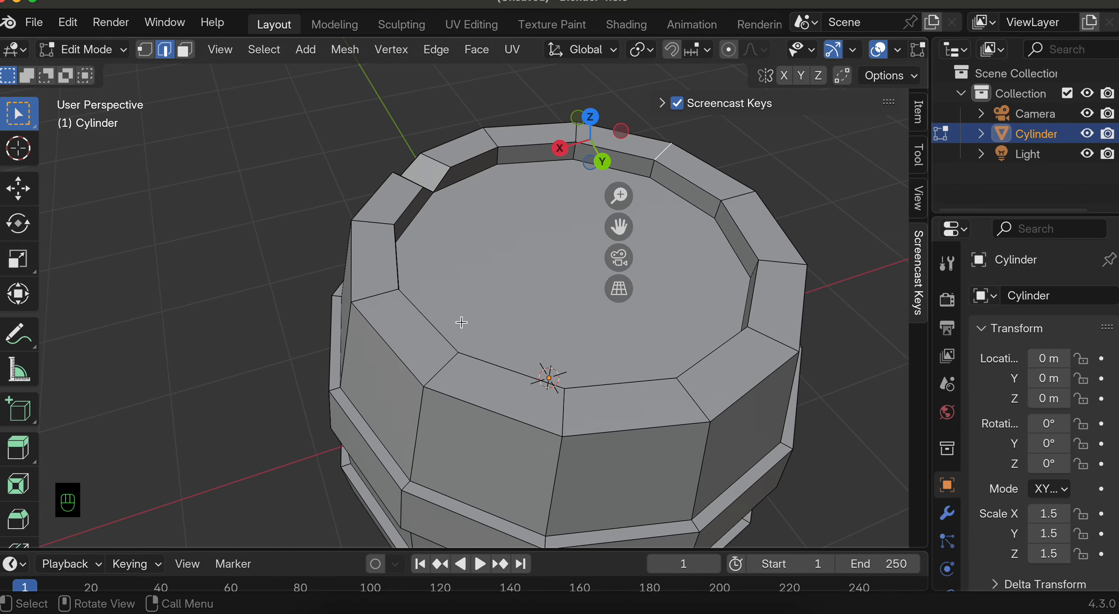
{"action": "scroll", "coordinate": [461, 322], "scroll_direction": "right", "scroll_amount": 10, "text": "shift"}
{"action": "scroll", "coordinate": [461, 322], "scroll_direction": "left", "scroll_amount": 2, "text": "shift"}
{"action": "scroll", "coordinate": [479, 321], "scroll_direction": "left", "scroll_amount": 4}
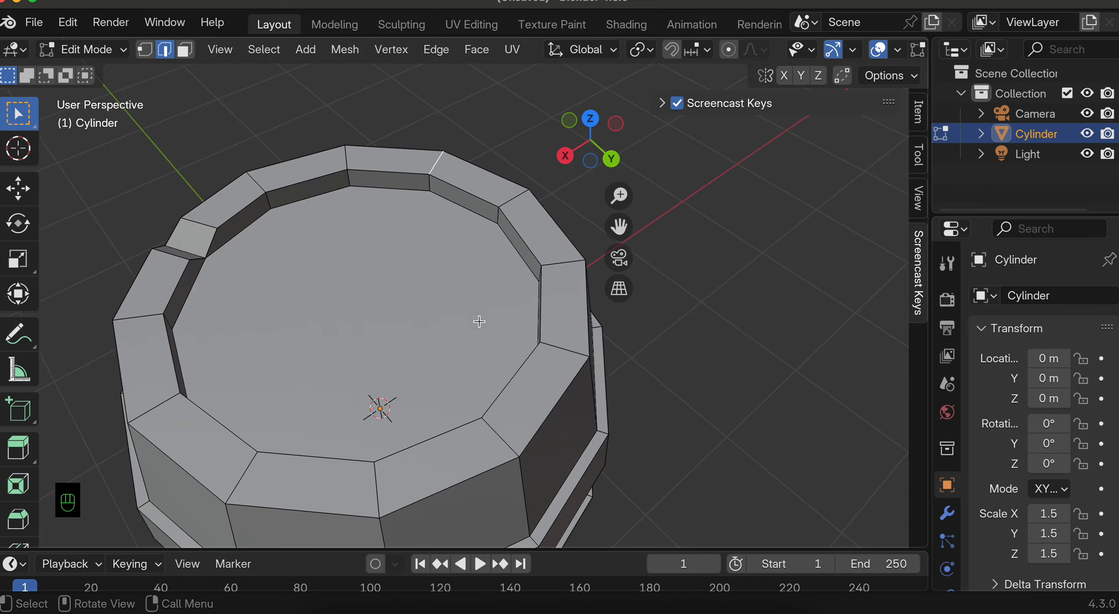
{"action": "scroll", "coordinate": [479, 321], "scroll_direction": "down", "scroll_amount": 5}
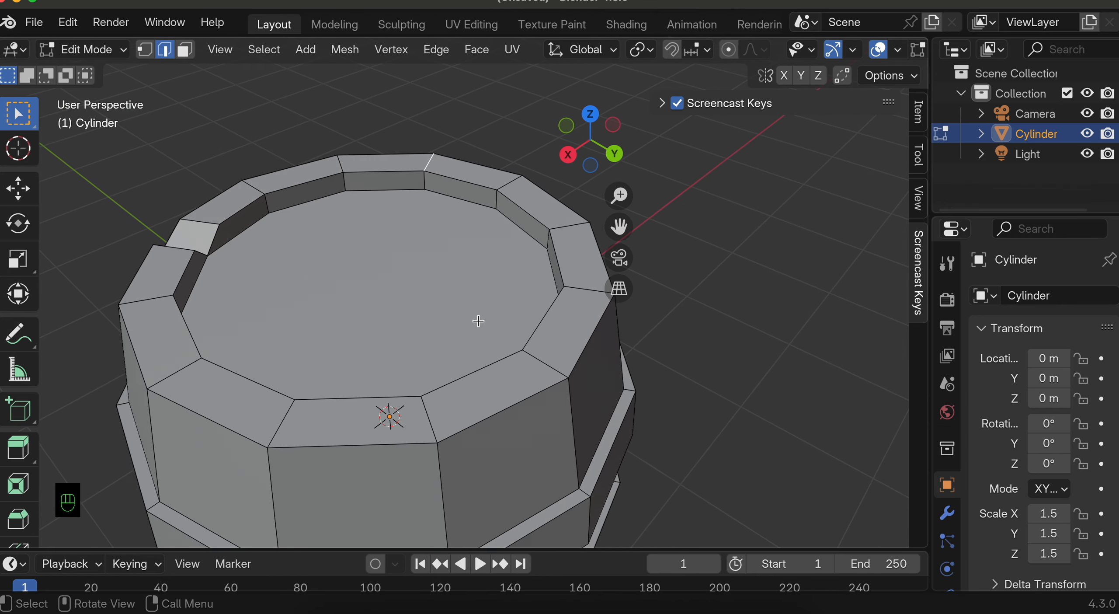
{"action": "key", "text": "super+b"}
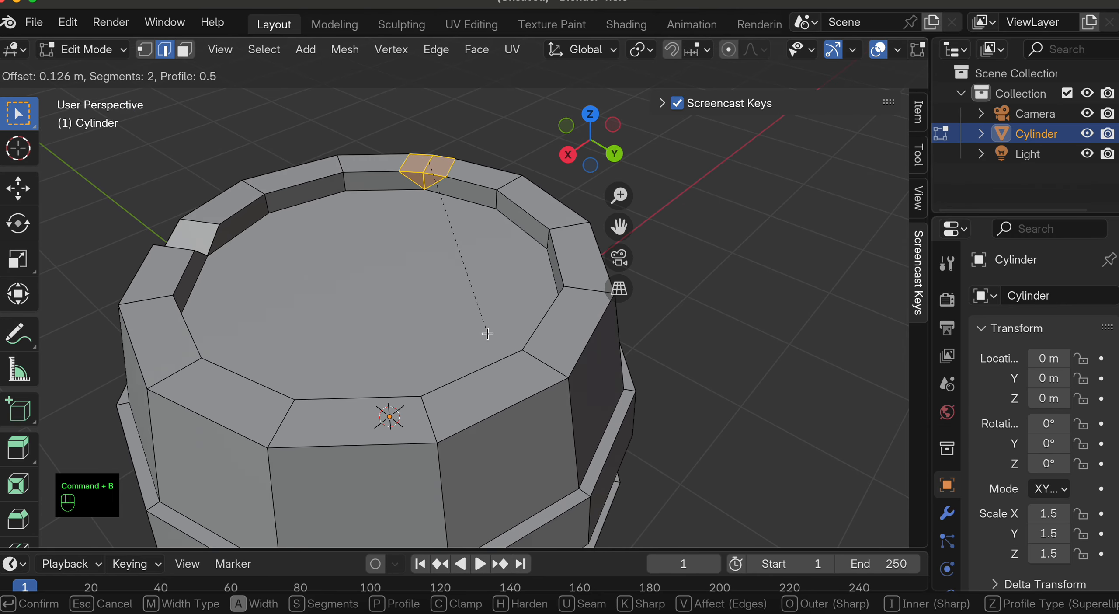
{"action": "left_click", "coordinate": [486, 333]}
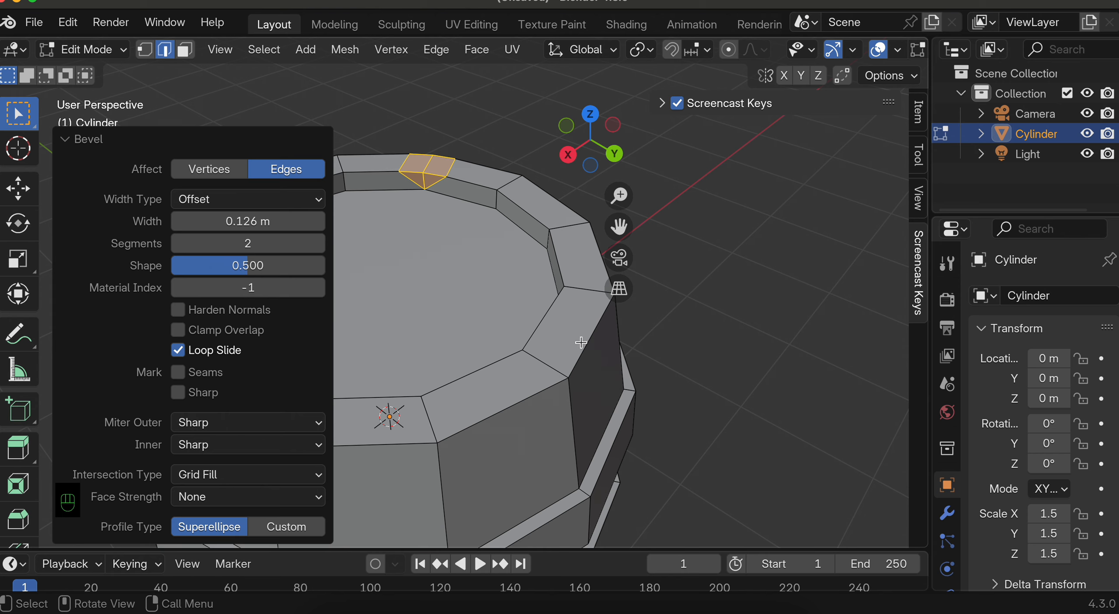
Bevel a third radial edge of the top rim by about 0.114 m with 2 segments
{"action": "scroll", "coordinate": [581, 343], "scroll_direction": "left", "scroll_amount": 5}
{"action": "scroll", "coordinate": [580, 342], "scroll_direction": "down", "scroll_amount": 4}
{"action": "scroll", "coordinate": [581, 343], "scroll_direction": "up", "scroll_amount": 4}
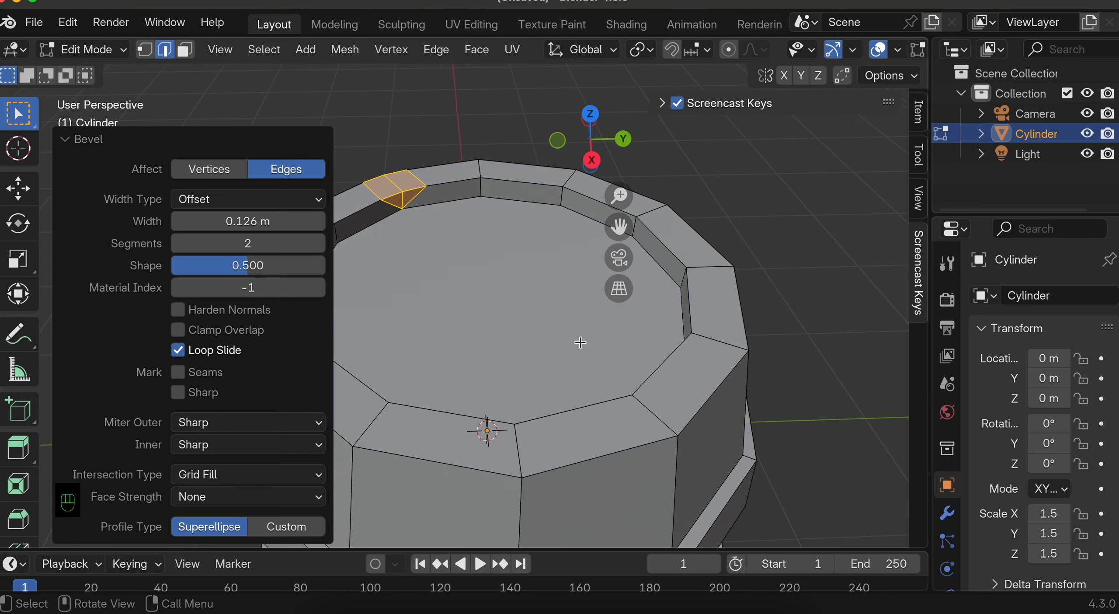
{"action": "left_click", "coordinate": [700, 271]}
{"action": "scroll", "coordinate": [701, 270], "scroll_direction": "right", "scroll_amount": 3}
{"action": "middle_click_drag", "start_coordinate": [701, 270], "coordinate": [695, 268]}
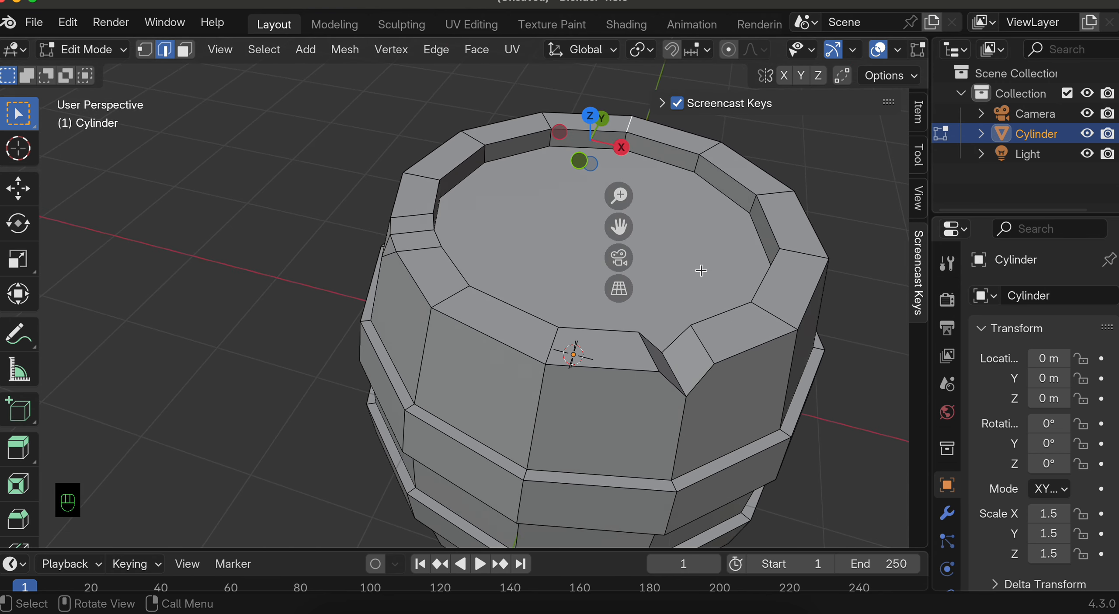
{"action": "key", "text": "super+b"}
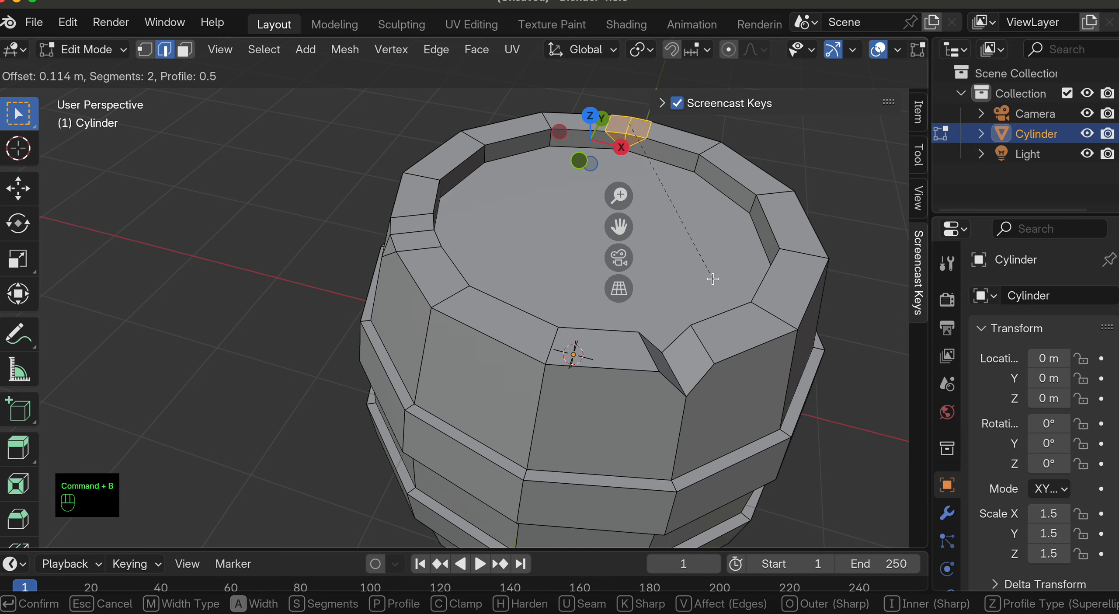
{"action": "left_click", "coordinate": [707, 271]}
{"action": "middle_click_drag", "start_coordinate": [707, 271], "coordinate": [702, 274]}
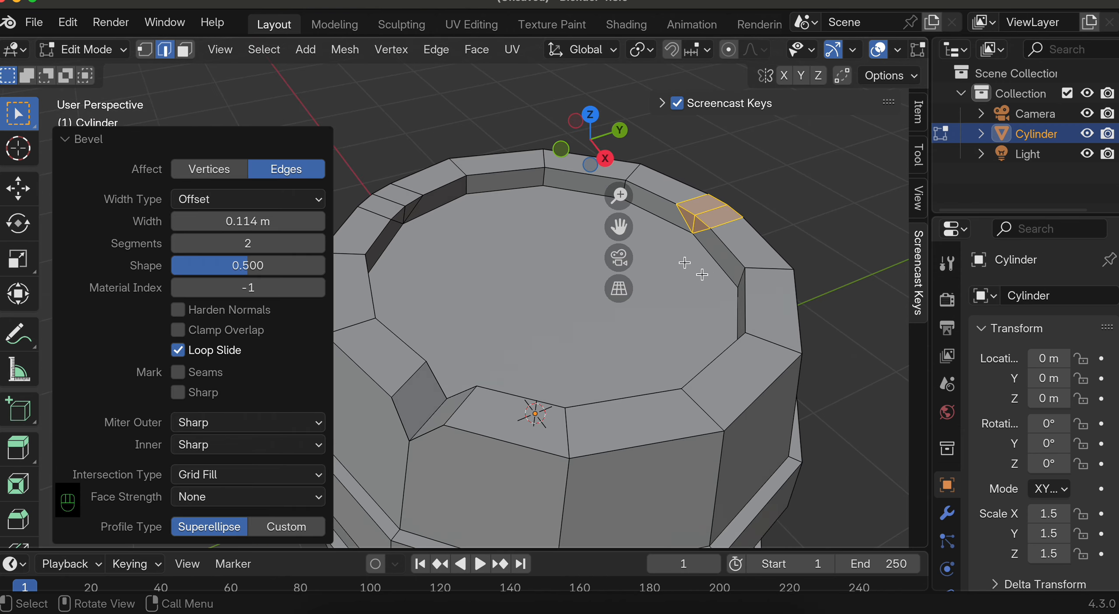
Slide the middle inner vertex of the second rim bevel down to the recessed cap, factor 1.000
{"action": "left_click", "coordinate": [145, 49]}
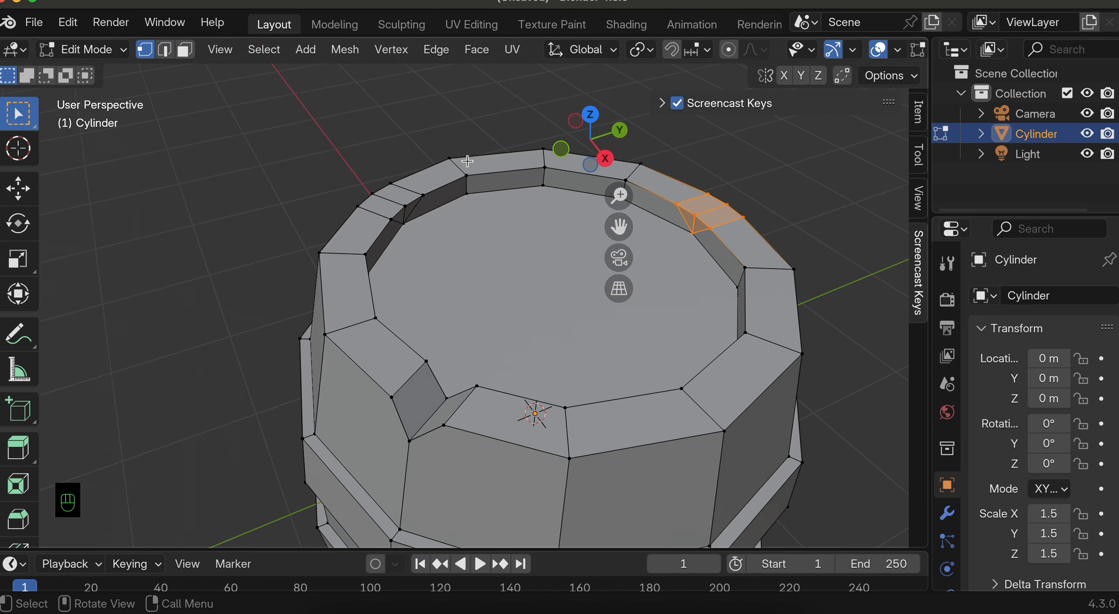
{"action": "middle_click_drag", "start_coordinate": [467, 161], "coordinate": [467, 162]}
{"action": "left_click", "coordinate": [399, 196]}
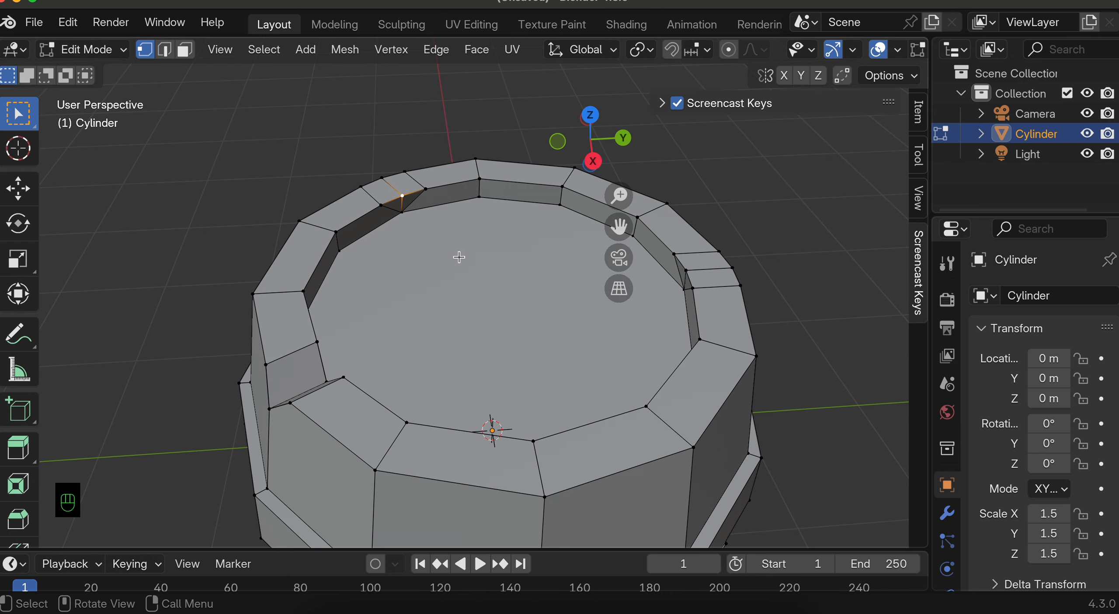
{"action": "key", "text": "g"}
{"action": "key", "text": "g"}
{"action": "left_click", "coordinate": [465, 300]}
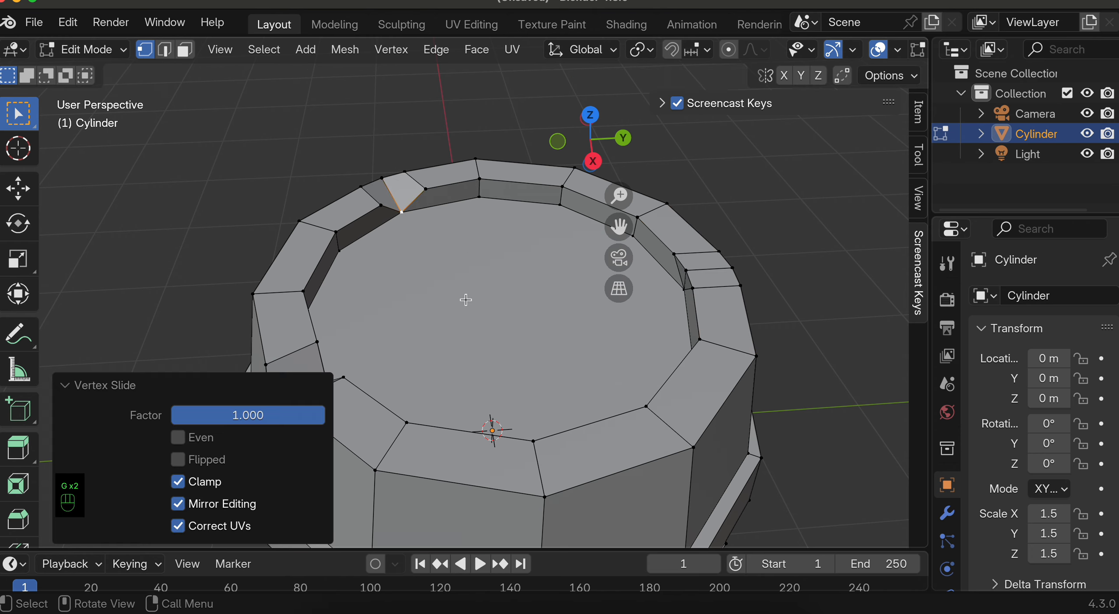
Slide the middle outer vertex of the second rim bevel down to its tip on the outer wall, factor 1.000
{"action": "middle_click_drag", "start_coordinate": [464, 299], "coordinate": [466, 300]}
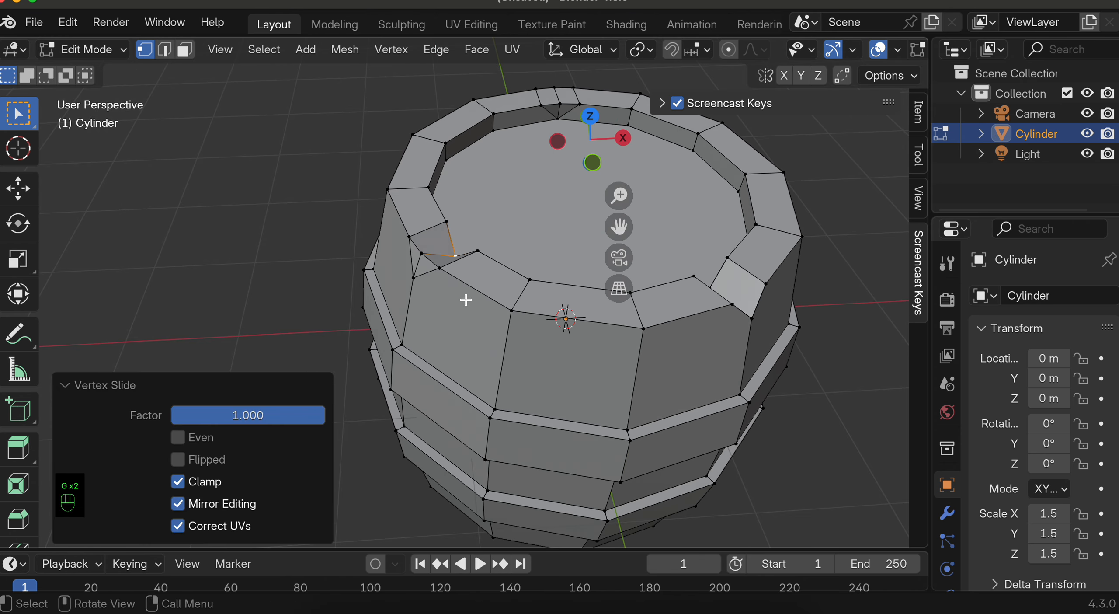
{"action": "left_click", "coordinate": [421, 253]}
{"action": "key", "text": "g"}
{"action": "key", "text": "g"}
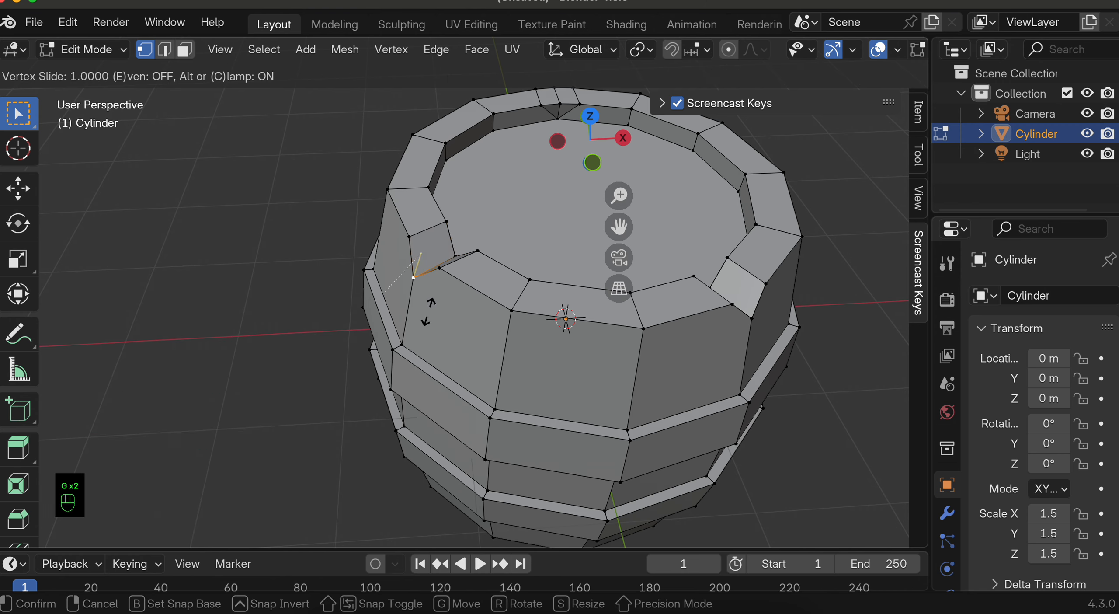
{"action": "left_click", "coordinate": [427, 311]}
{"action": "middle_click_drag", "start_coordinate": [427, 311], "coordinate": [430, 312]}
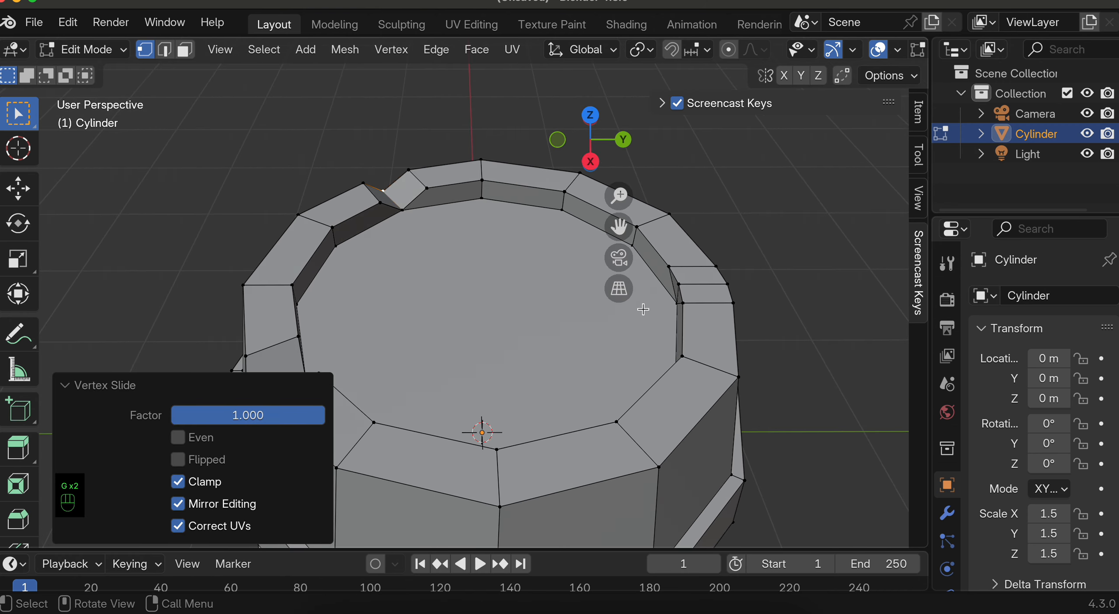
Slide the middle inner vertex of the third rim bevel down to the recessed cap, factor 1.000
{"action": "left_click", "coordinate": [678, 284]}
{"action": "key", "text": "g"}
{"action": "key", "text": "g"}
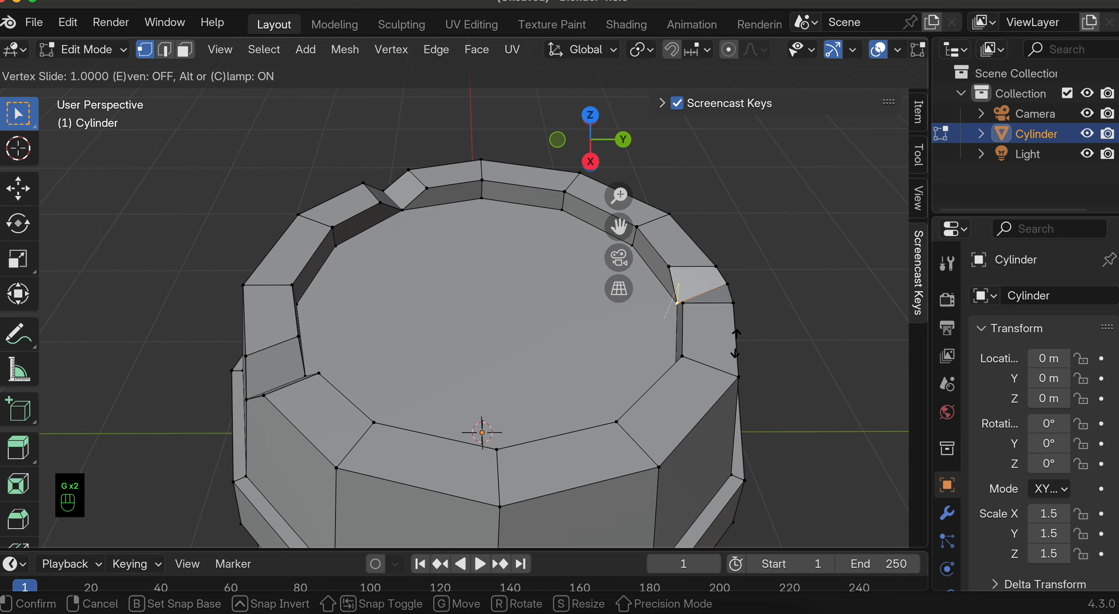
{"action": "left_click", "coordinate": [737, 345]}
Slide the middle outer vertex of the third rim bevel down to its tip on the outer wall, factor 1.000
{"action": "middle_click_drag", "start_coordinate": [761, 331], "coordinate": [678, 337]}
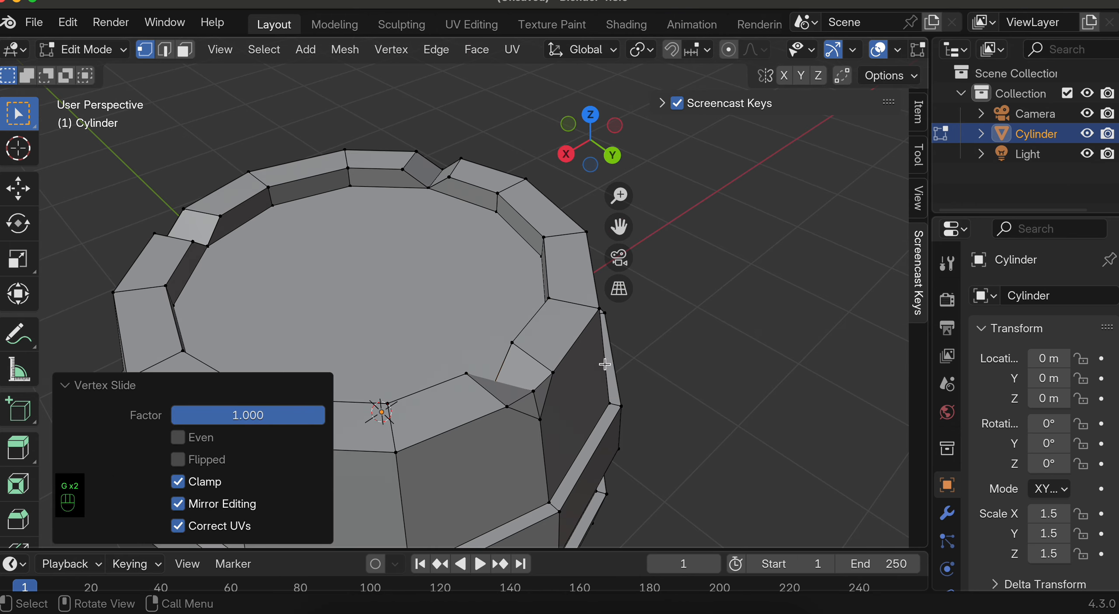
{"action": "left_click", "coordinate": [531, 392]}
{"action": "middle_click_drag", "start_coordinate": [531, 391], "coordinate": [531, 392]}
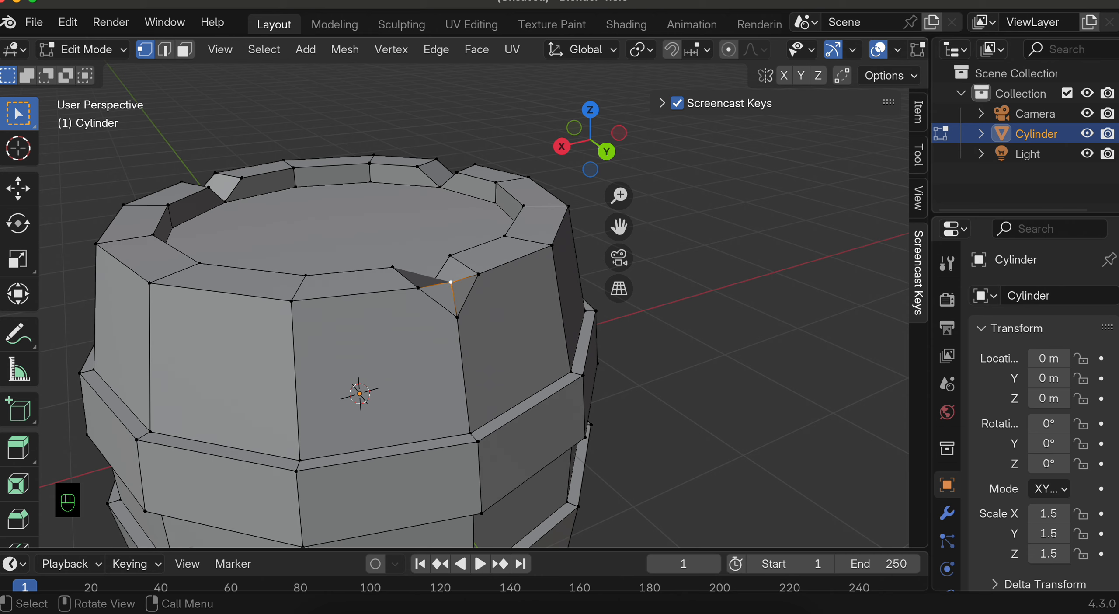
{"action": "key", "text": "g"}
{"action": "key", "text": "g"}
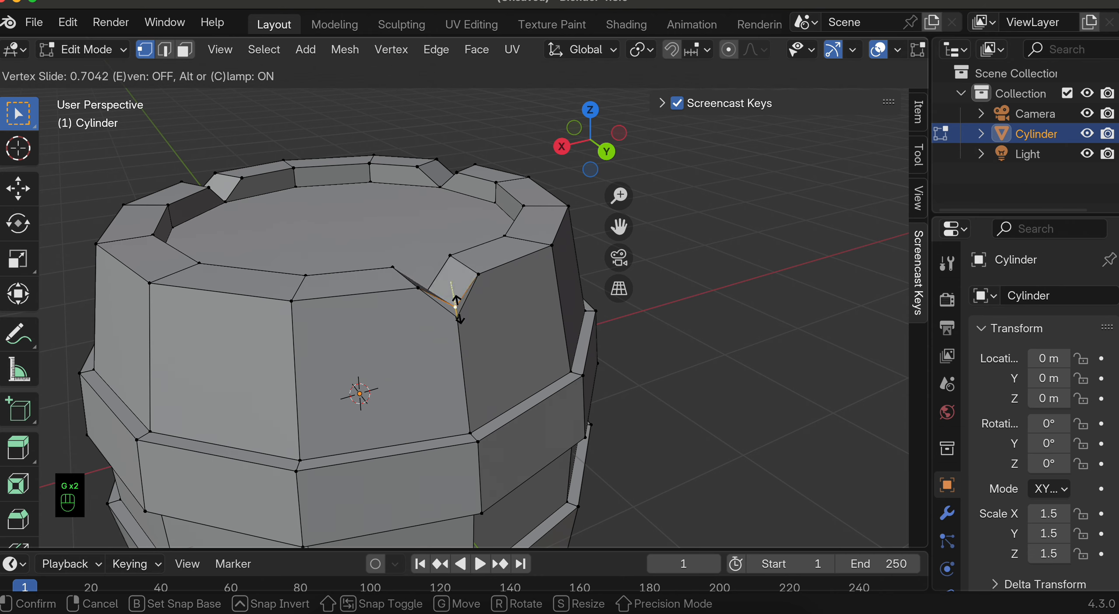
{"action": "left_click", "coordinate": [460, 326]}
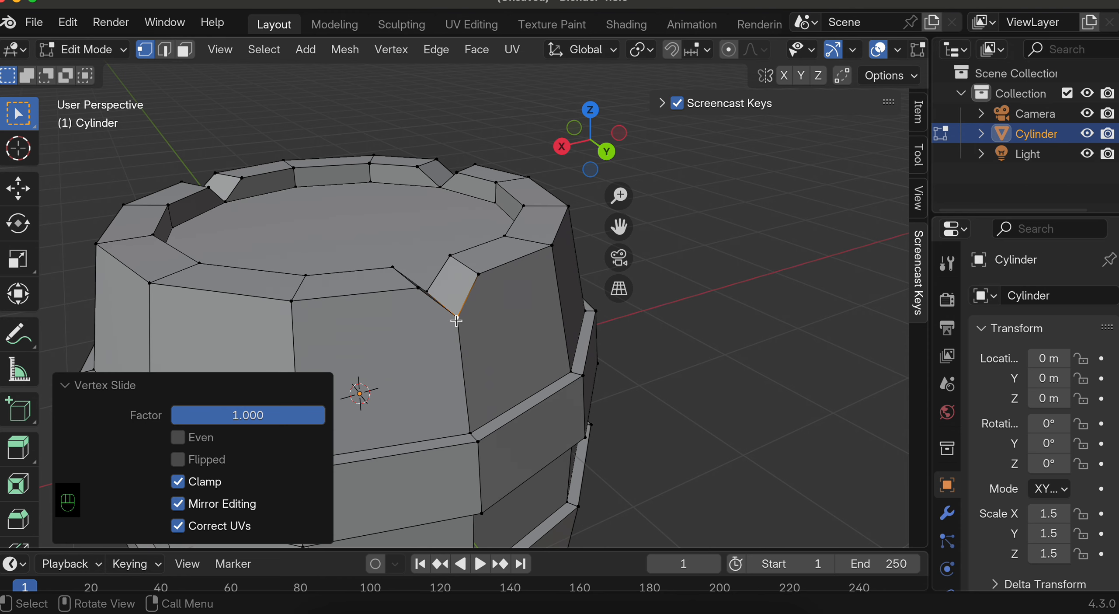
Merge all of the barrel's vertices by distance with a 0.0001 m threshold, then clear the selection
{"action": "scroll", "coordinate": [457, 320], "scroll_direction": "left", "scroll_amount": 5}
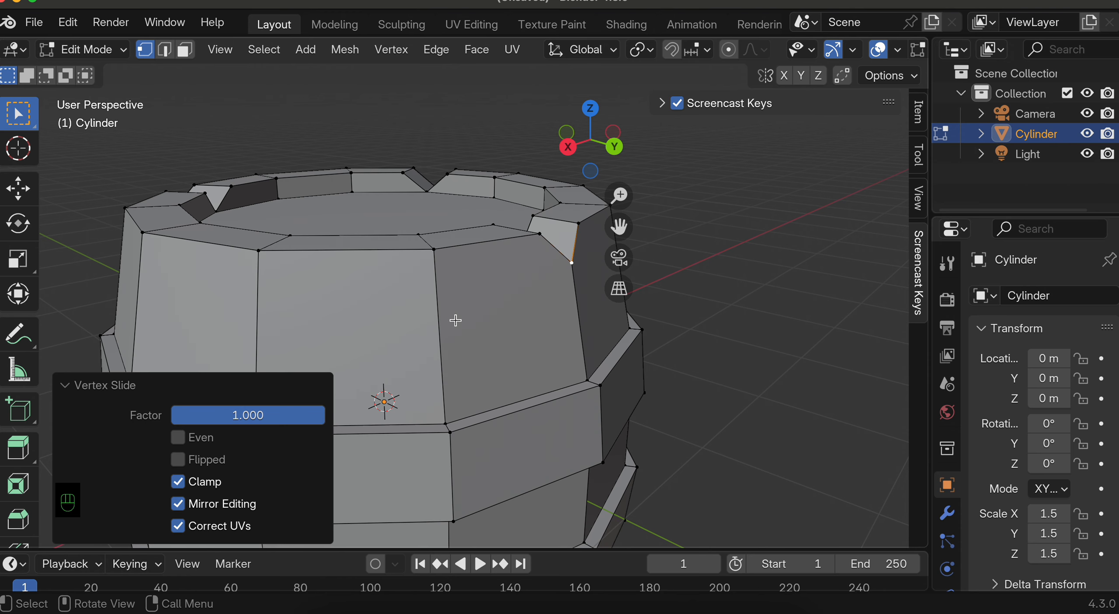
{"action": "scroll", "coordinate": [455, 319], "scroll_direction": "down", "scroll_amount": 2}
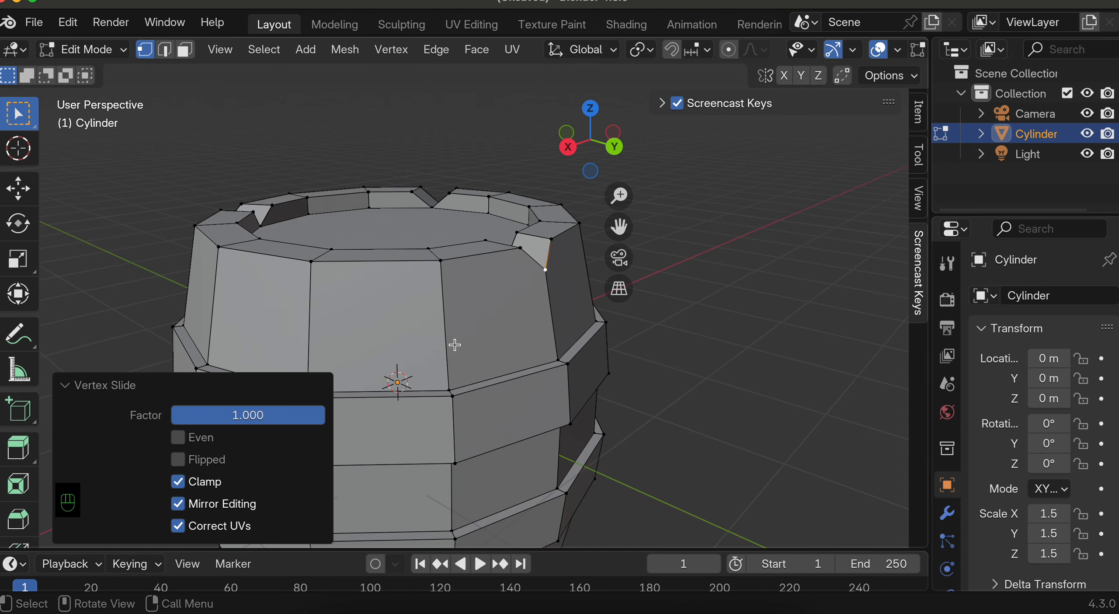
{"action": "key", "text": "a"}
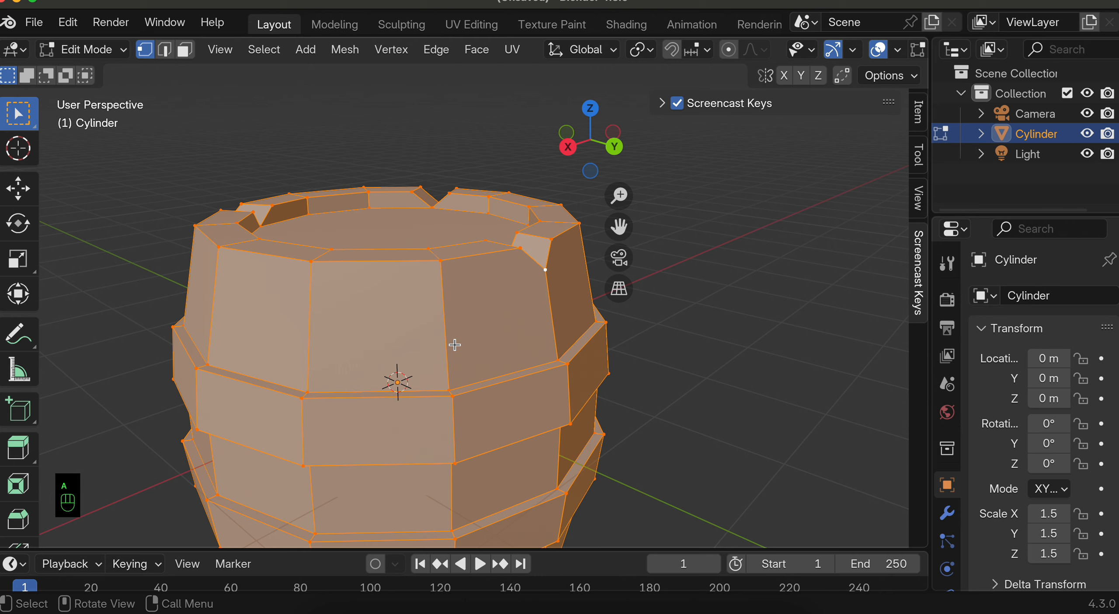
{"action": "key", "text": "m"}
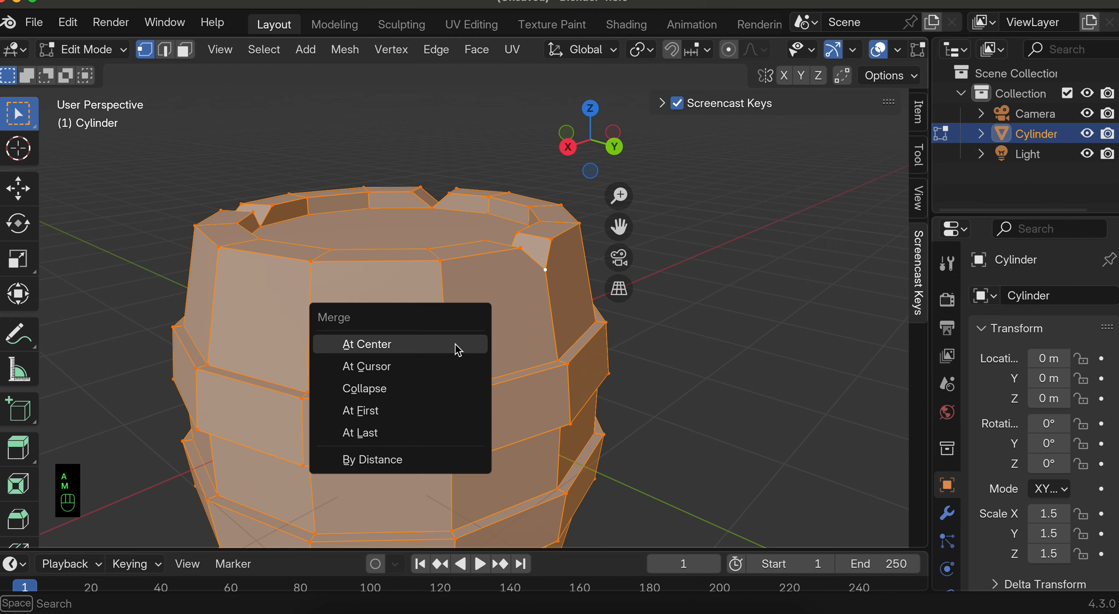
{"action": "left_click", "coordinate": [378, 458]}
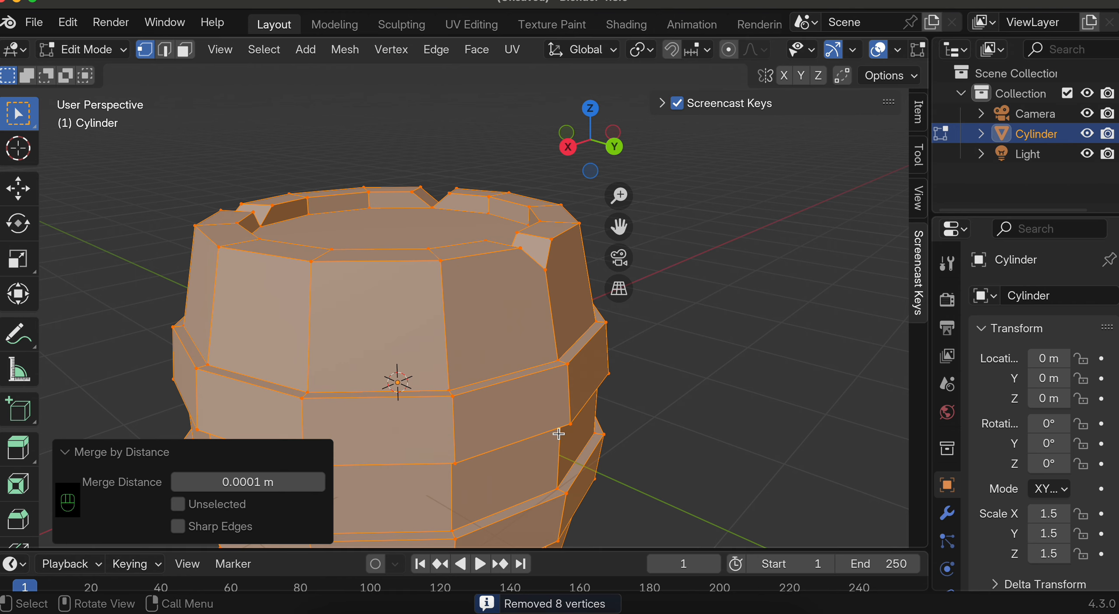
{"action": "left_click", "coordinate": [668, 395]}
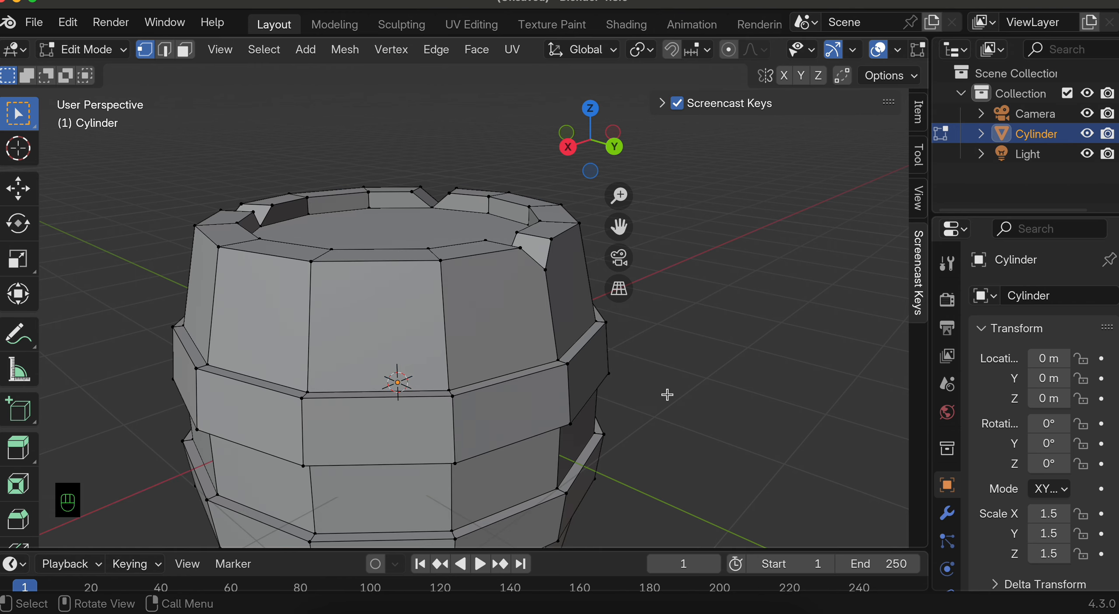
Return the barrel to Object Mode and view its notched rim and bands without the mesh wireframe
{"action": "scroll", "coordinate": [667, 395], "scroll_direction": "down", "scroll_amount": 2}
{"action": "scroll", "coordinate": [365, 380], "scroll_direction": "down", "scroll_amount": 5}
{"action": "middle_click_drag", "start_coordinate": [366, 380], "coordinate": [365, 354]}
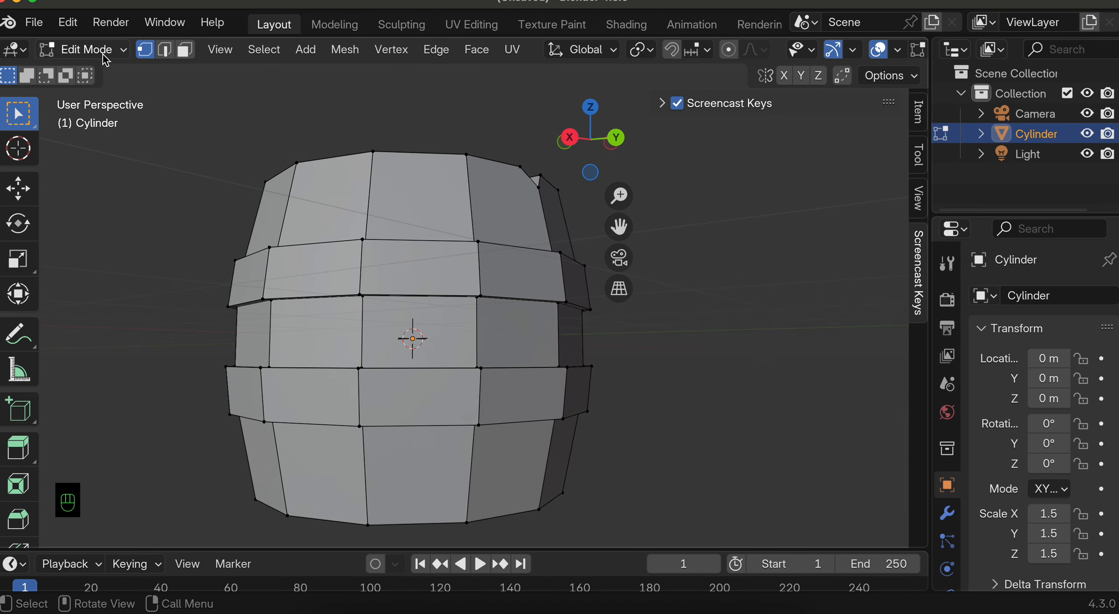
{"action": "left_click", "coordinate": [87, 48]}
{"action": "left_click", "coordinate": [100, 73]}
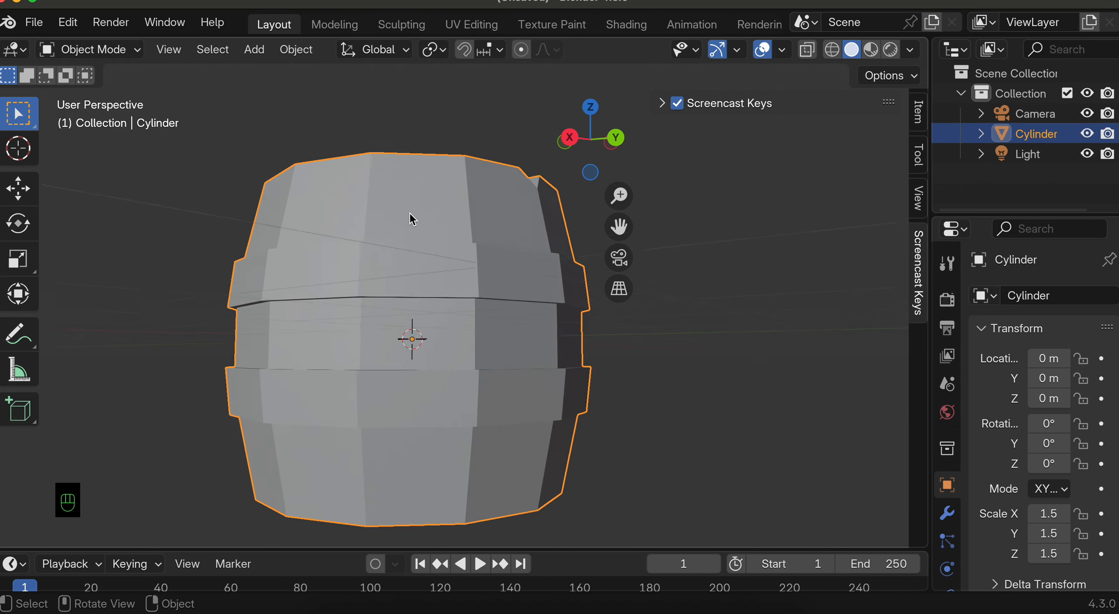
{"action": "middle_click_drag", "start_coordinate": [413, 218], "coordinate": [412, 218]}
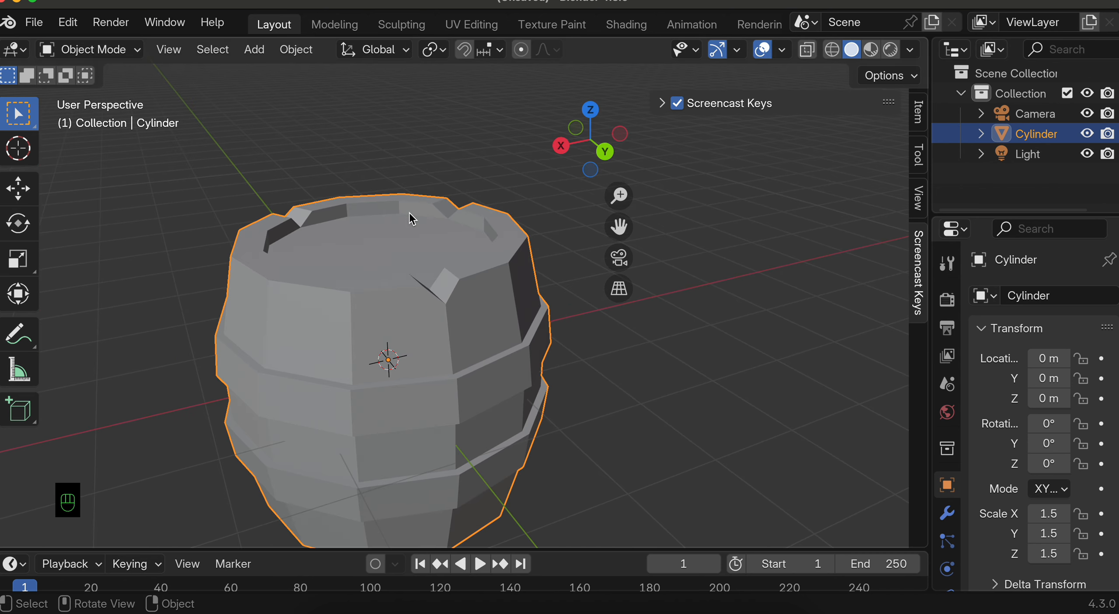
Switch to the Shading workspace and frame the barrel closely in its viewport
{"action": "left_click", "coordinate": [627, 25]}
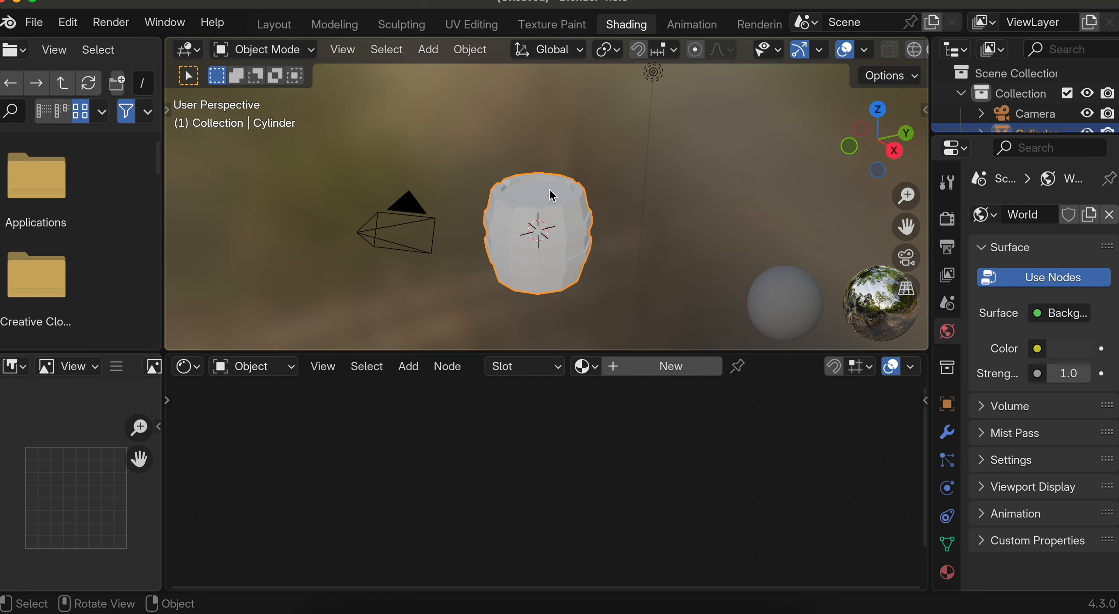
{"action": "scroll", "coordinate": [549, 189], "scroll_direction": "down", "scroll_amount": 5}
{"action": "scroll", "coordinate": [549, 189], "scroll_direction": "up", "scroll_amount": 5}
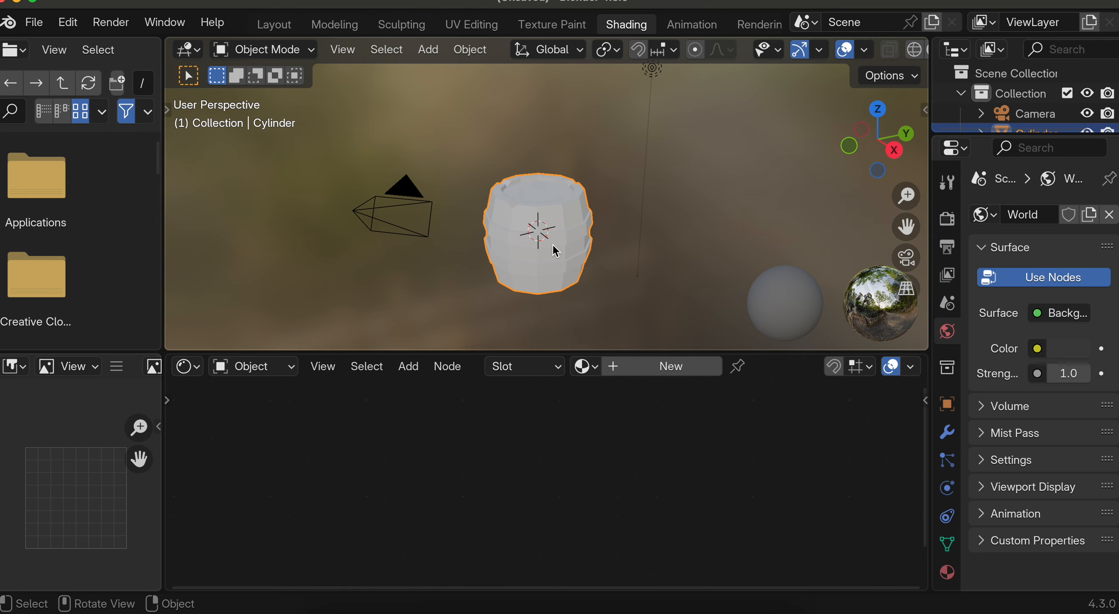
{"action": "scroll", "coordinate": [551, 245], "scroll_direction": "up", "scroll_amount": 3}
{"action": "scroll", "coordinate": [552, 243], "scroll_direction": "up", "scroll_amount": 3}
{"action": "scroll", "coordinate": [553, 244], "scroll_direction": "down", "scroll_amount": 3}
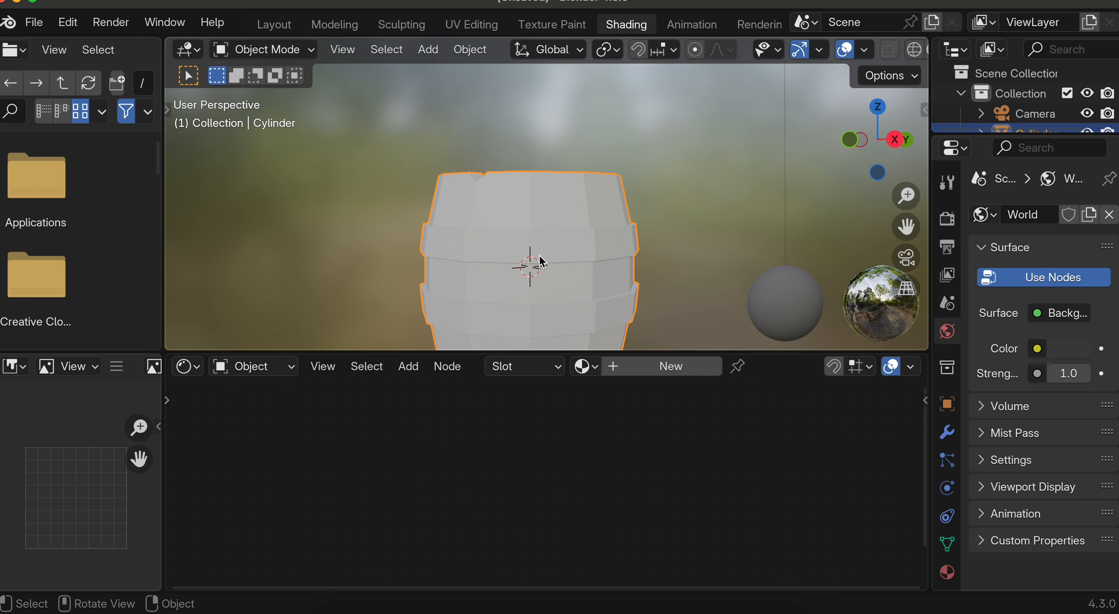
Put the barrel into Edit Mode with face selection
{"action": "left_click", "coordinate": [277, 47]}
{"action": "left_click", "coordinate": [270, 93]}
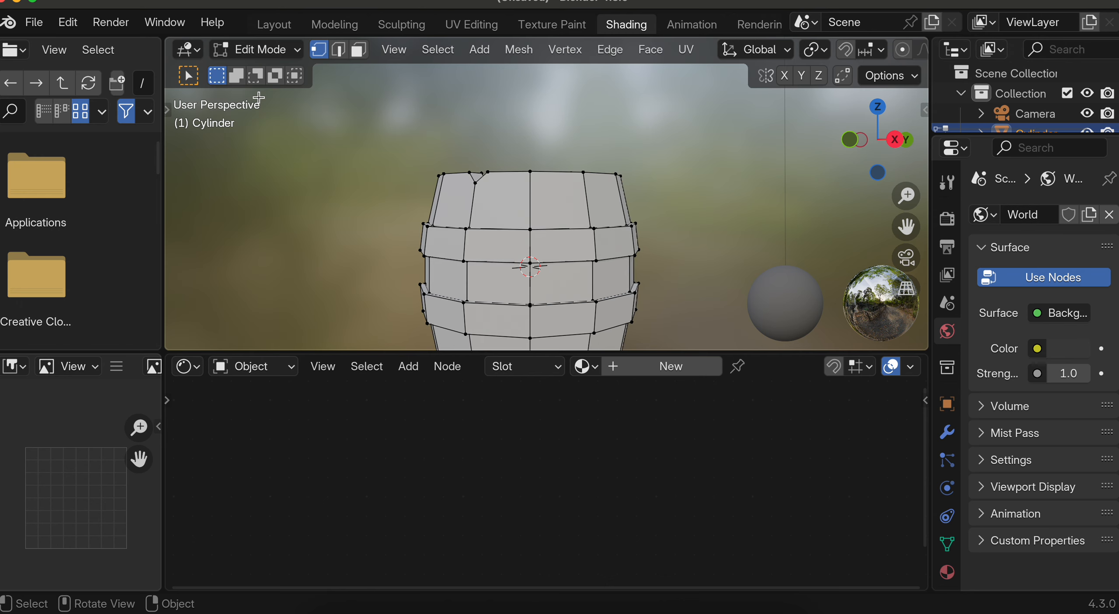
{"action": "left_click", "coordinate": [496, 248]}
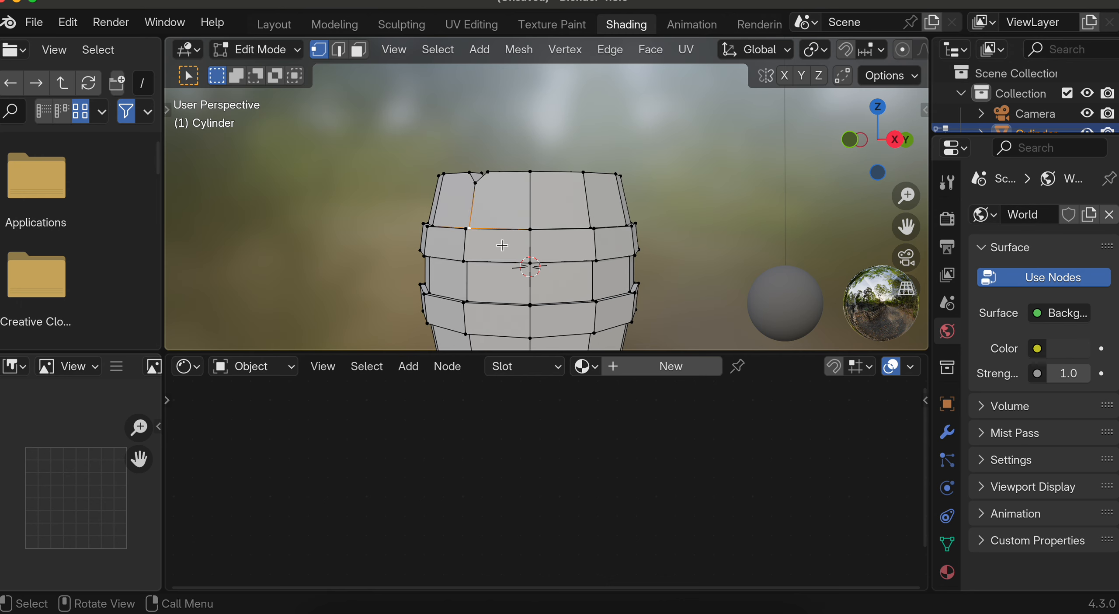
{"action": "left_click", "coordinate": [358, 51]}
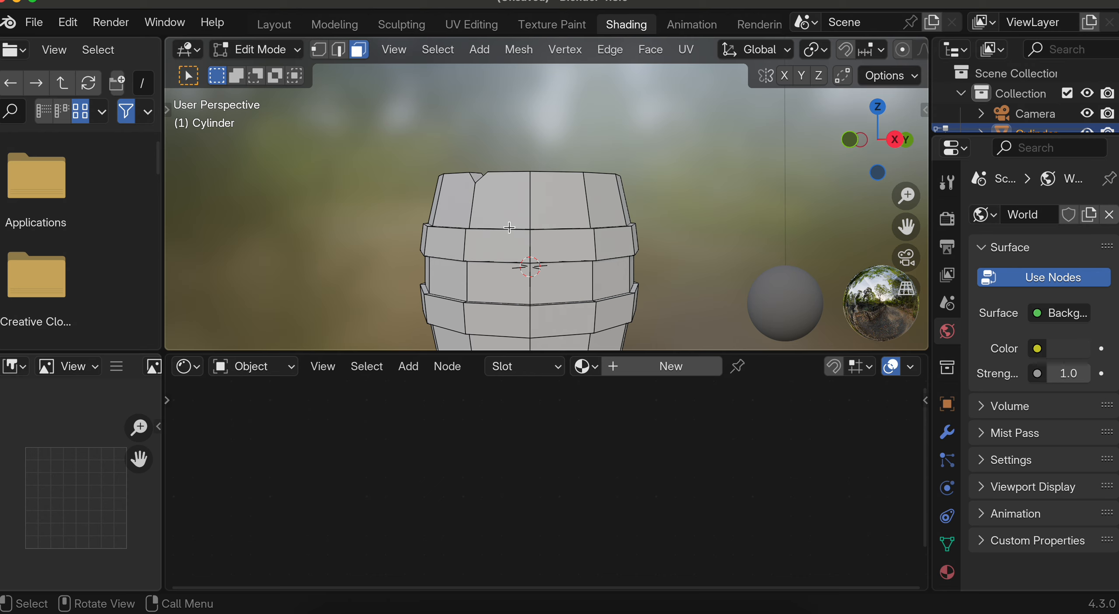
Select the four adjacent outer faces on the near side of both raised bands
{"action": "left_click", "coordinate": [498, 257]}
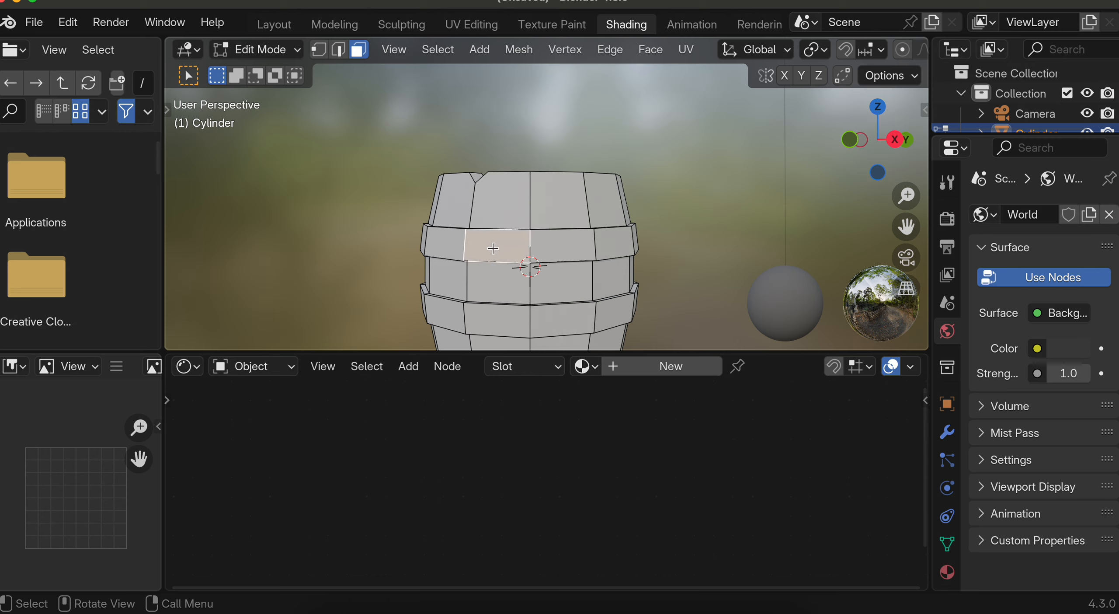
{"action": "left_click", "coordinate": [494, 314], "text": "shift"}
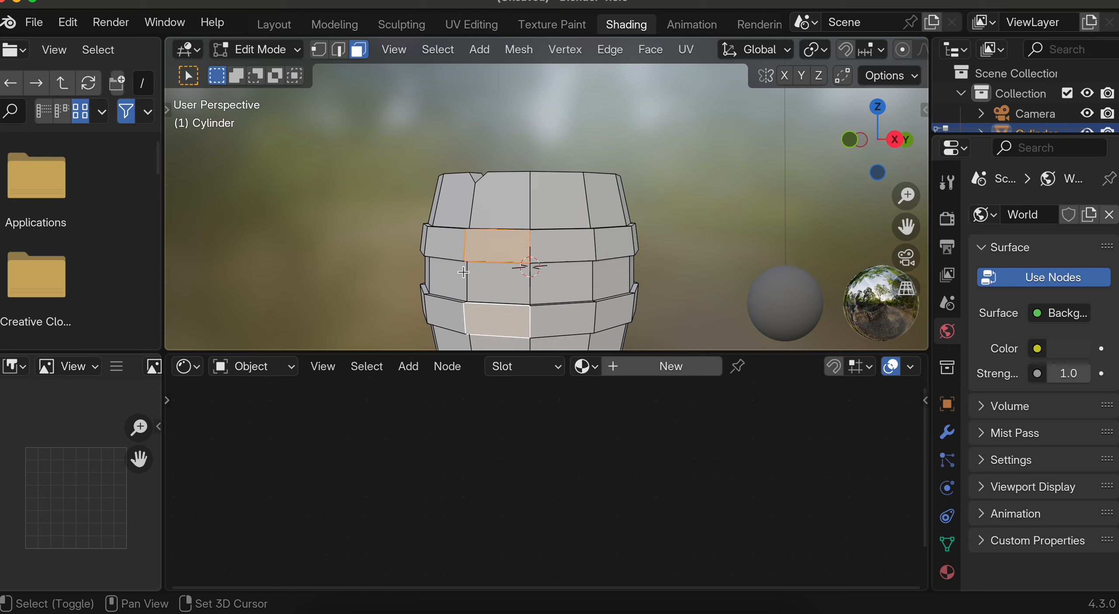
{"action": "left_click", "coordinate": [450, 248], "text": "shift"}
{"action": "left_click", "coordinate": [448, 313], "text": "shift"}
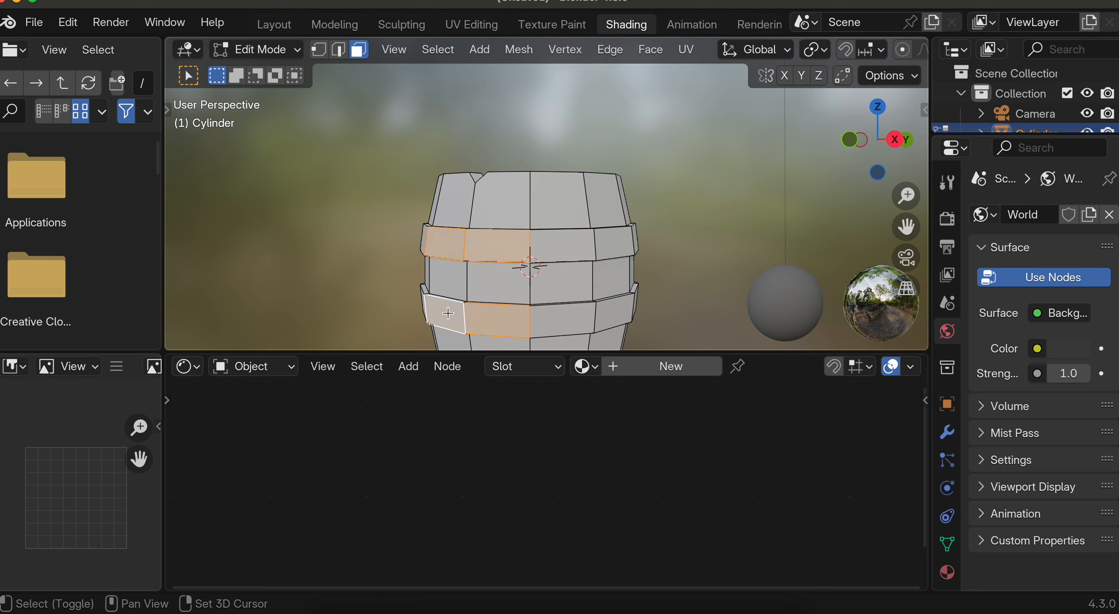
{"action": "left_click", "coordinate": [559, 240], "text": "shift"}
{"action": "left_click", "coordinate": [568, 315], "text": "shift"}
{"action": "left_click", "coordinate": [610, 243], "text": "shift"}
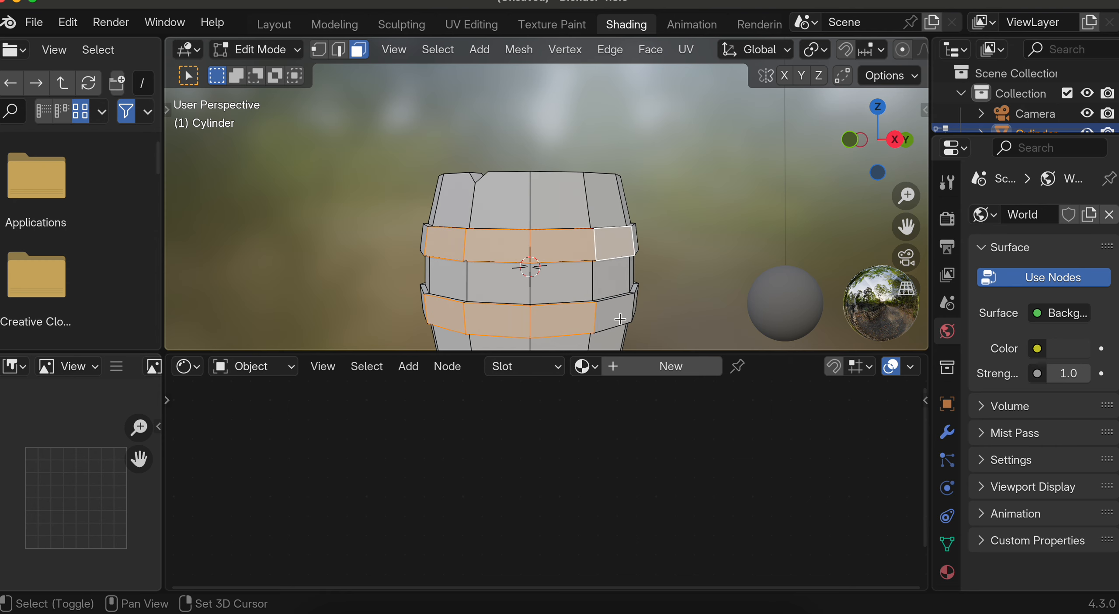
{"action": "left_click", "coordinate": [620, 320], "text": "shift"}
Add the next two adjacent outer faces of each raised band to the selection
{"action": "middle_click_drag", "start_coordinate": [620, 319], "coordinate": [550, 255]}
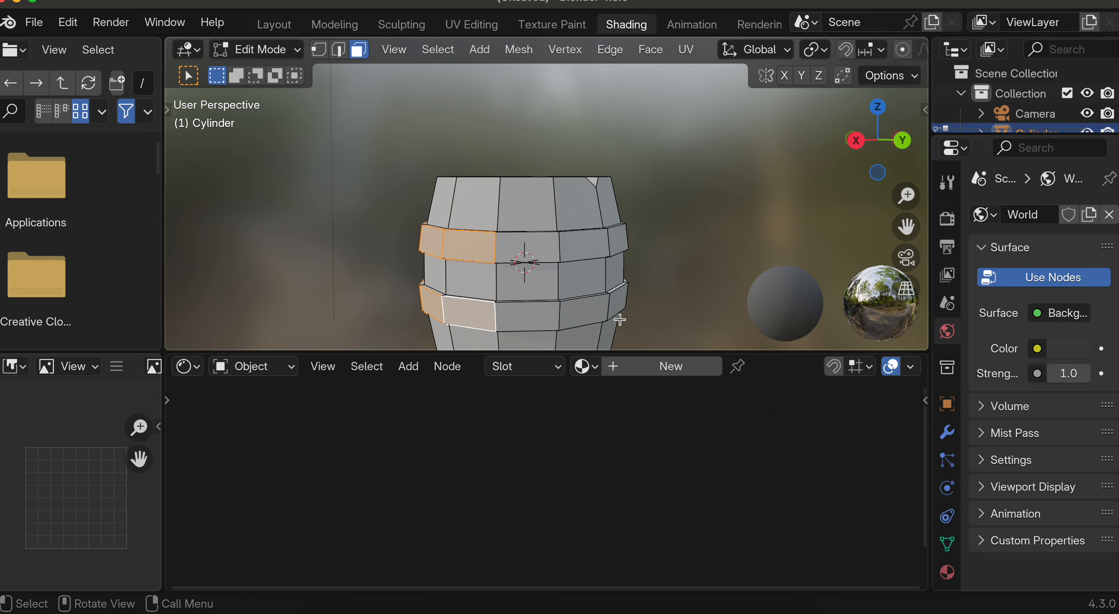
{"action": "left_click", "coordinate": [525, 243], "text": "shift"}
{"action": "left_click", "coordinate": [533, 323], "text": "shift"}
{"action": "left_click", "coordinate": [568, 260], "text": "shift"}
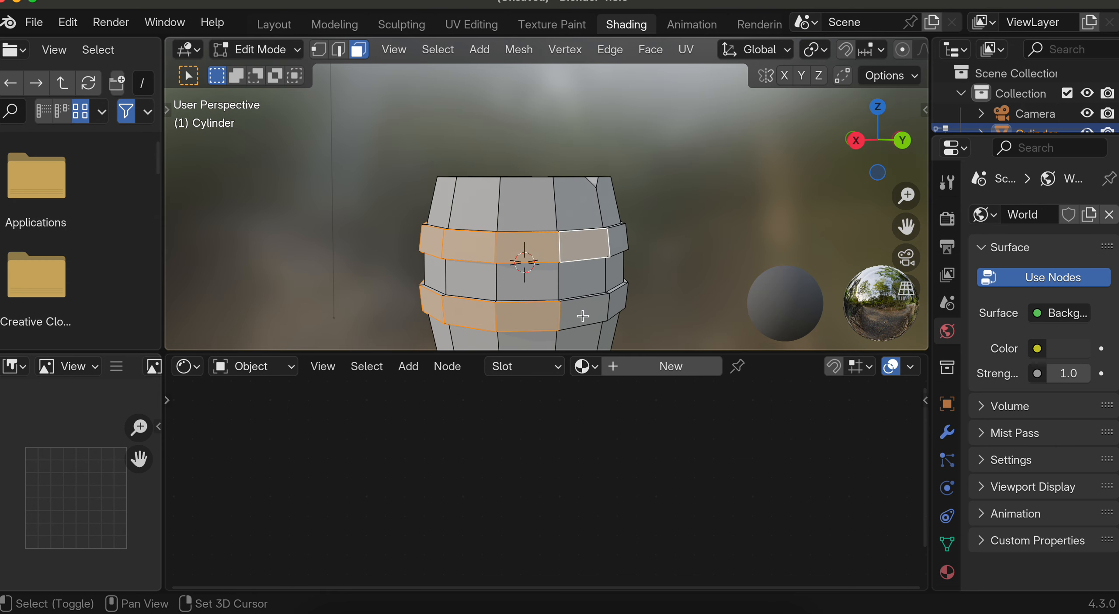
{"action": "left_click", "coordinate": [583, 316], "text": "shift"}
Extend the selection by three further adjacent outer faces on each raised band
{"action": "middle_click_drag", "start_coordinate": [583, 316], "coordinate": [529, 264]}
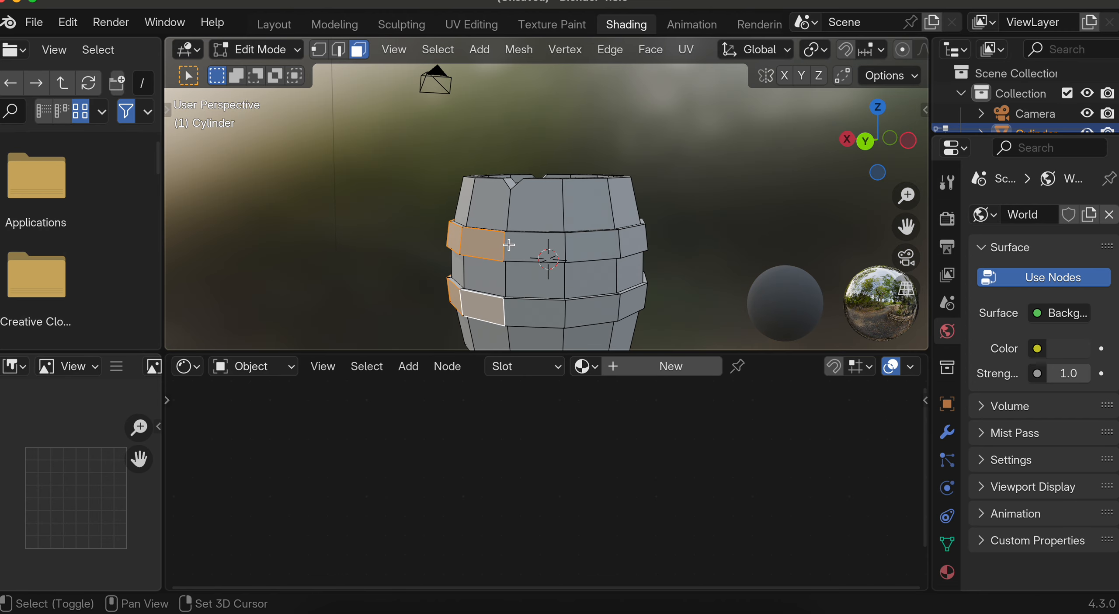
{"action": "left_click", "coordinate": [519, 251], "text": "shift"}
{"action": "left_click", "coordinate": [532, 310], "text": "shift"}
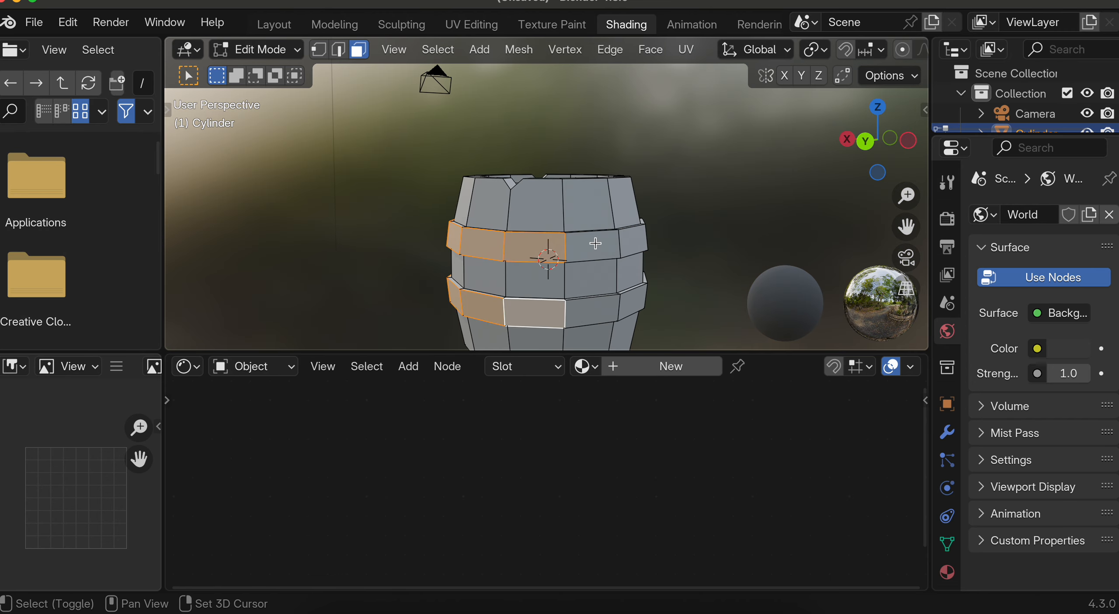
{"action": "left_click", "coordinate": [592, 243], "text": "shift"}
{"action": "left_click", "coordinate": [604, 304], "text": "shift"}
{"action": "left_click", "coordinate": [636, 244], "text": "shift"}
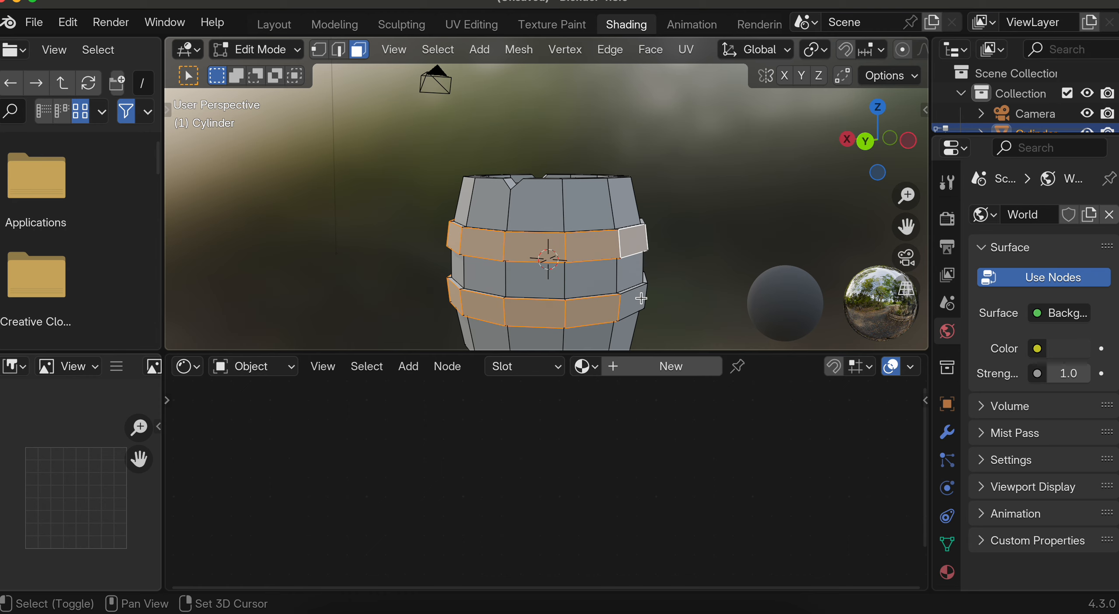
{"action": "left_click", "coordinate": [640, 298], "text": "shift"}
Add the last three outer faces of each band so both bands are selected all the way around
{"action": "middle_click_drag", "start_coordinate": [640, 297], "coordinate": [617, 304]}
{"action": "left_click", "coordinate": [625, 266], "text": "shift"}
{"action": "left_click", "coordinate": [618, 308], "text": "shift"}
{"action": "left_click", "coordinate": [621, 246], "text": "shift"}
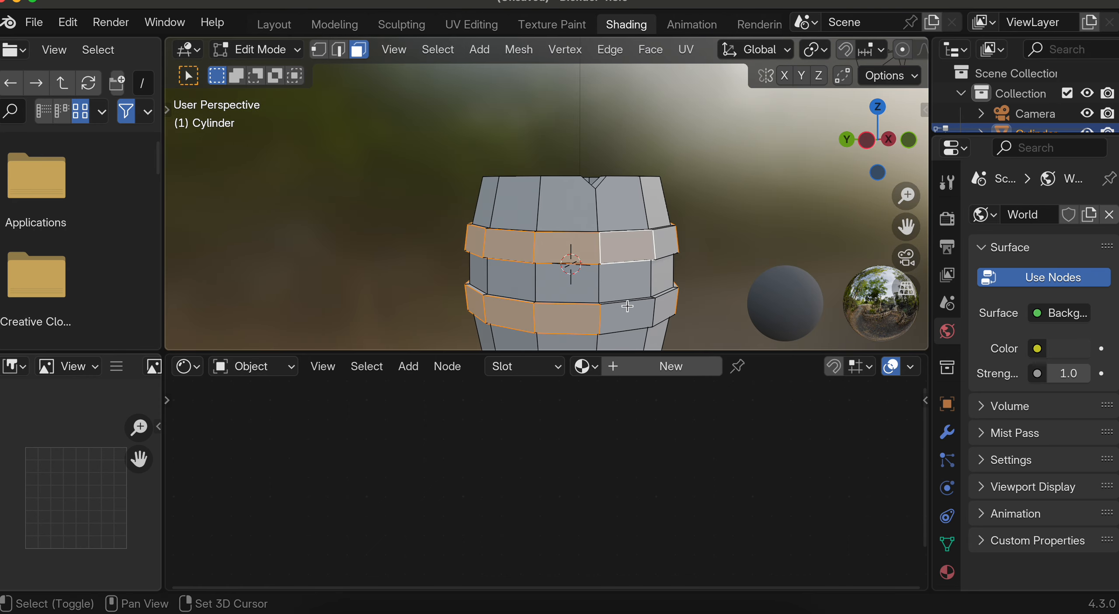
{"action": "left_click", "coordinate": [627, 306], "text": "shift"}
{"action": "left_click", "coordinate": [662, 245], "text": "shift"}
{"action": "left_click", "coordinate": [667, 301], "text": "shift"}
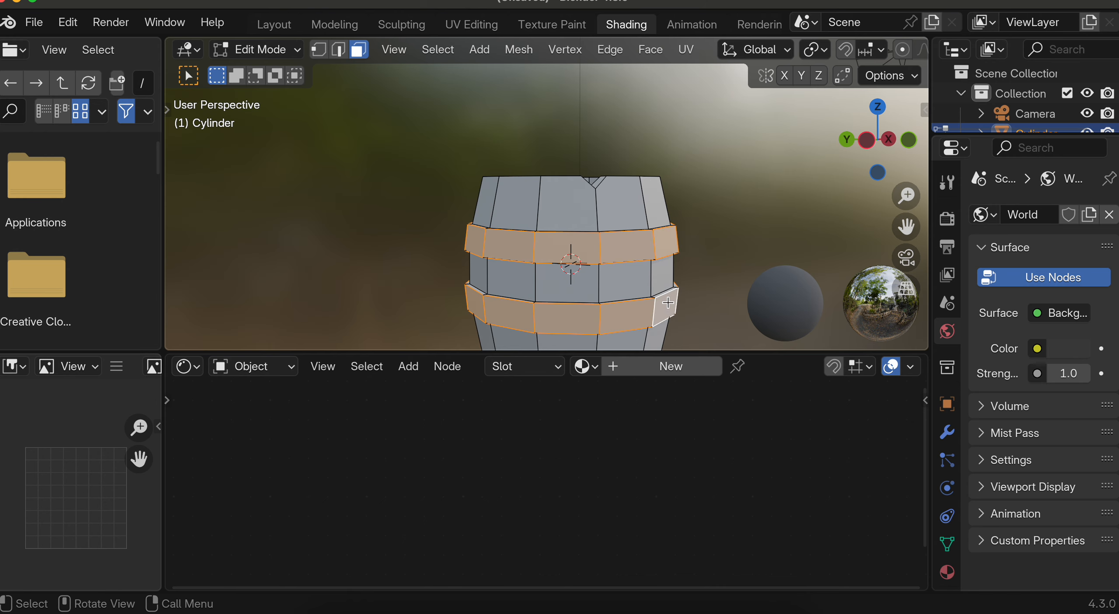
Create a new material on the barrel and assign its slot to the selected band faces
{"action": "middle_click_drag", "start_coordinate": [668, 301], "coordinate": [664, 302]}
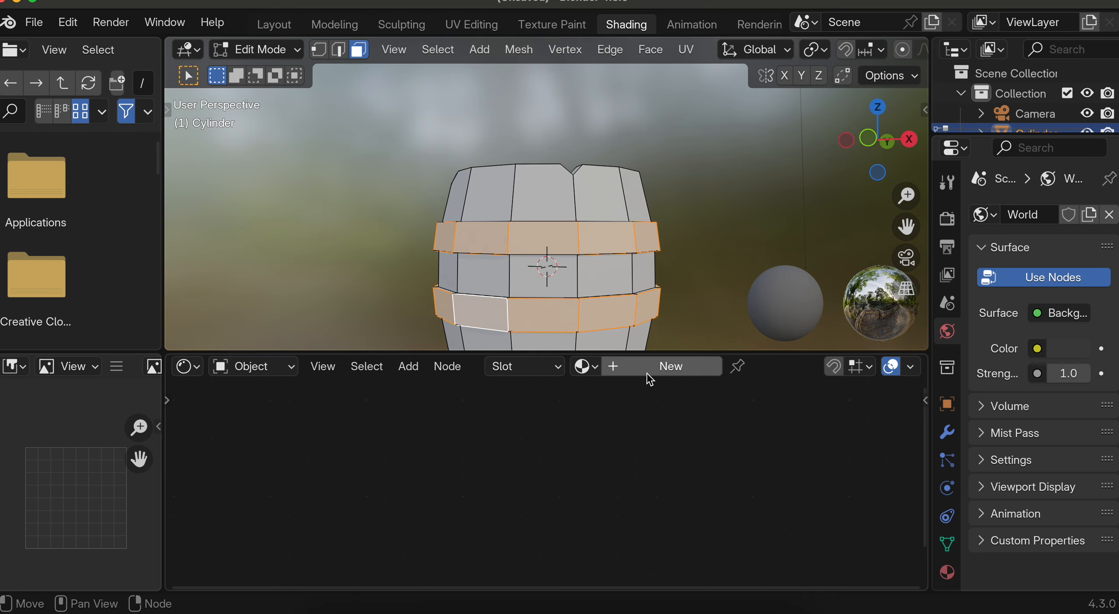
{"action": "left_click", "coordinate": [638, 368]}
{"action": "scroll", "coordinate": [638, 369], "scroll_direction": "right", "scroll_amount": 1}
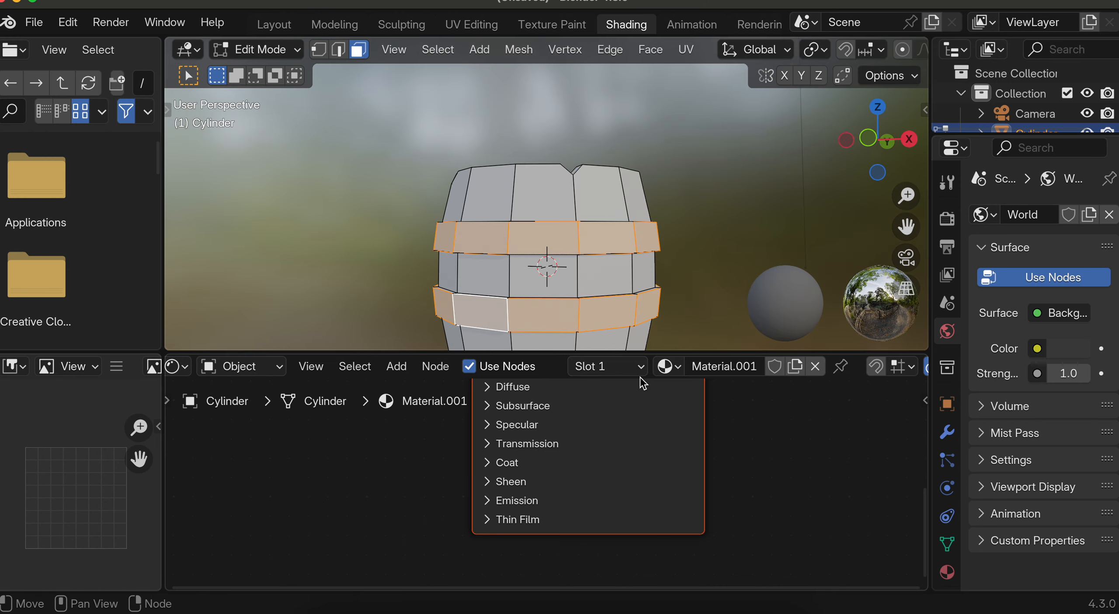
{"action": "scroll", "coordinate": [606, 461], "scroll_direction": "up", "scroll_amount": 5}
{"action": "left_click", "coordinate": [604, 367]}
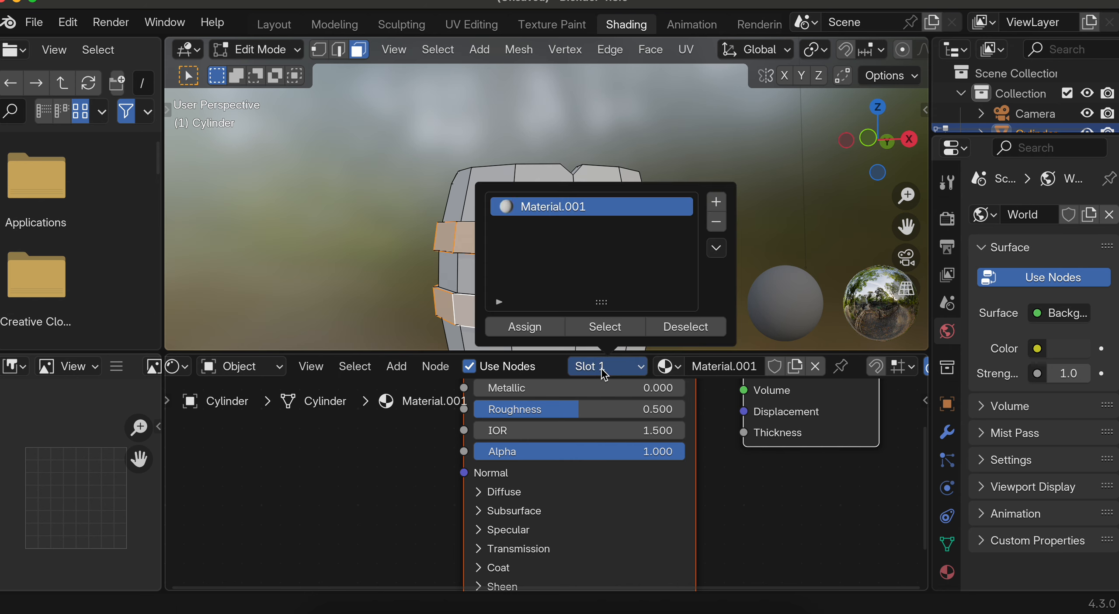
{"action": "left_click", "coordinate": [524, 326]}
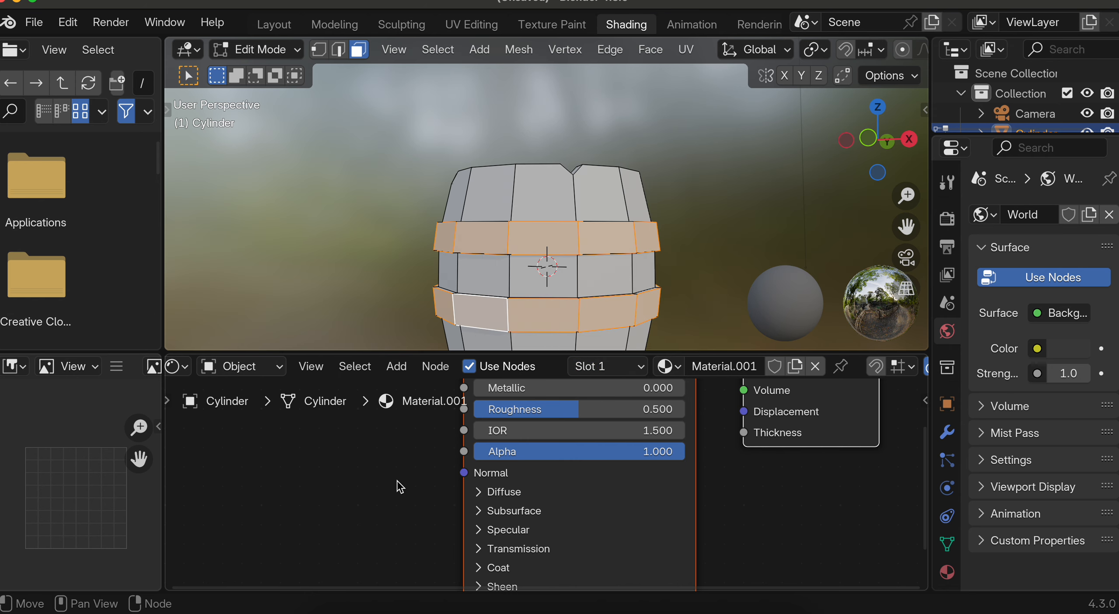
Switch to Firefox, search the web for "brown color in hex" and copy the code #964B00
{"action": "scroll", "coordinate": [600, 480], "scroll_direction": "up", "scroll_amount": 5}
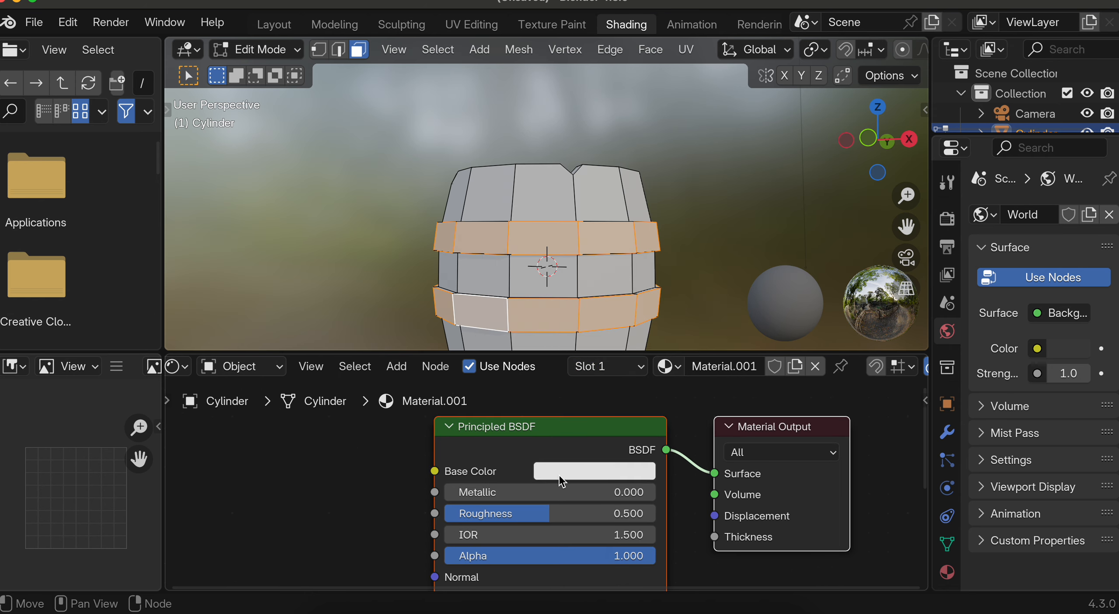
{"action": "left_click", "coordinate": [558, 608]}
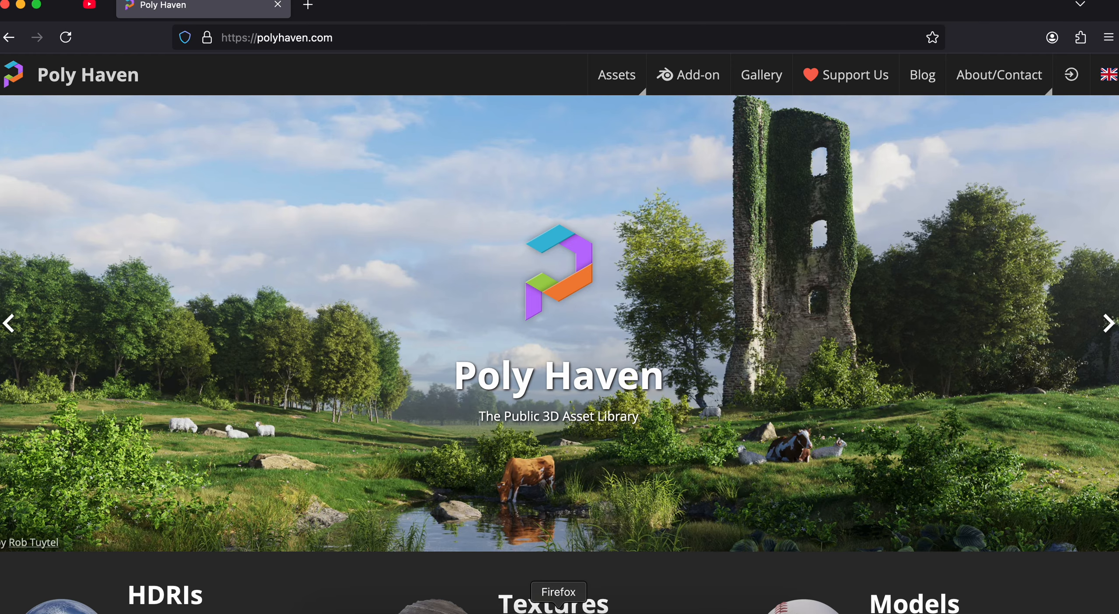
{"action": "key", "text": "super+t"}
{"action": "type", "text": "brown colo"}
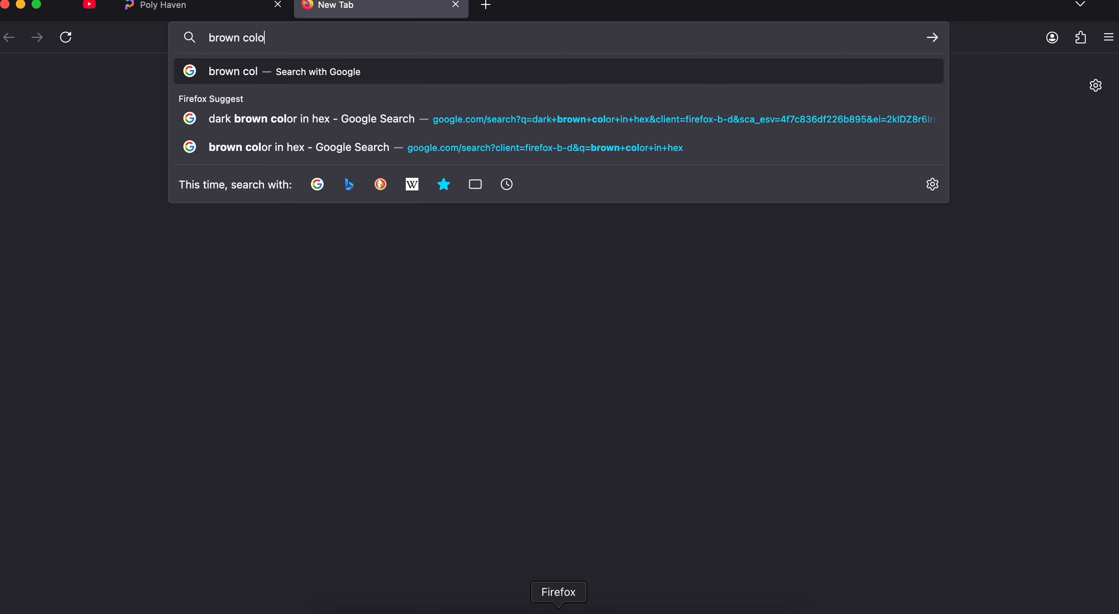
{"action": "type", "text": "r in hex"}
{"action": "key", "text": "Return"}
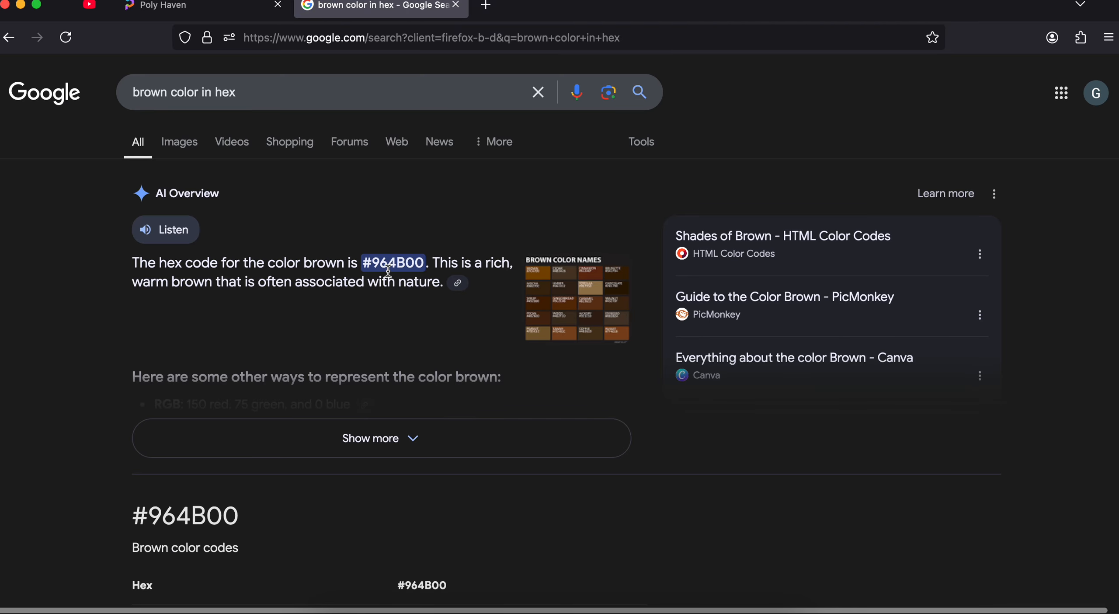
{"action": "double_click", "coordinate": [376, 265]}
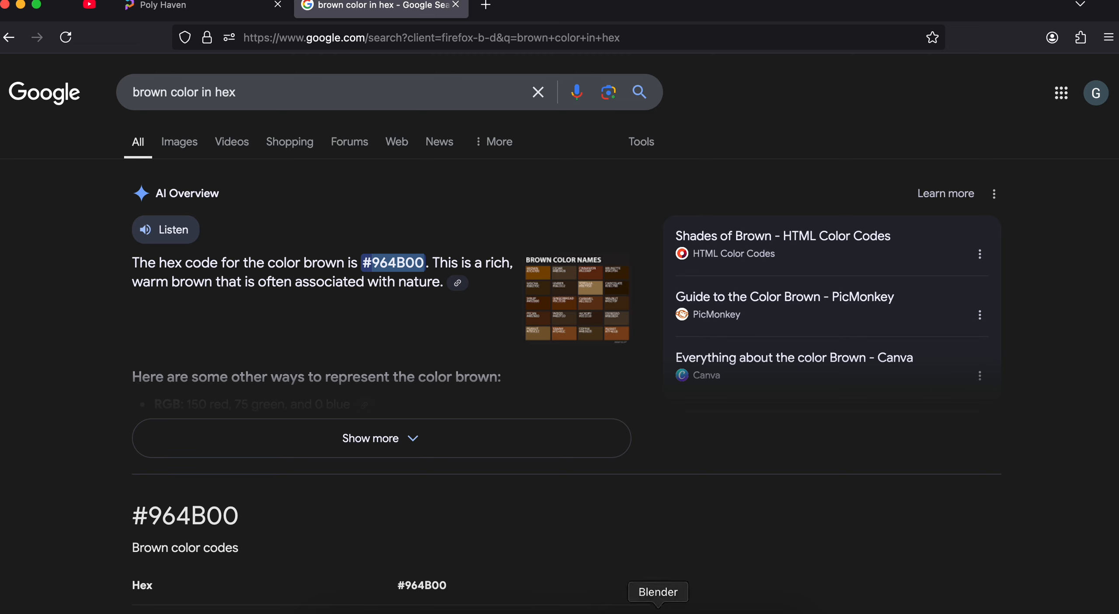
Switch to Blender, set the base color of Material.001 to hex #964B00 and clear the face selection
{"action": "left_click", "coordinate": [650, 562]}
{"action": "left_click", "coordinate": [572, 464]}
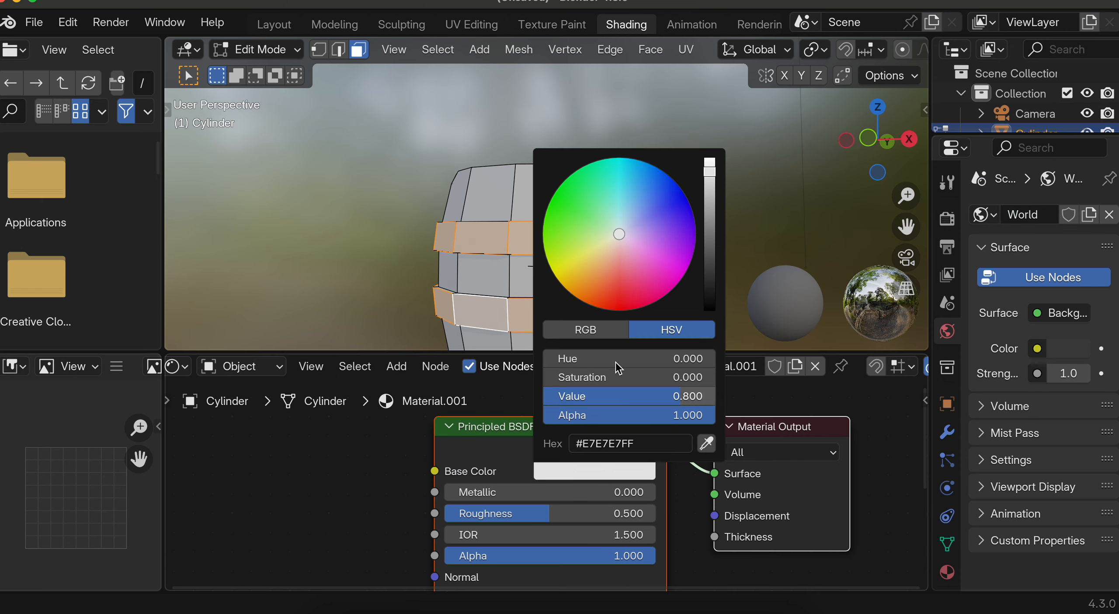
{"action": "left_click", "coordinate": [614, 450]}
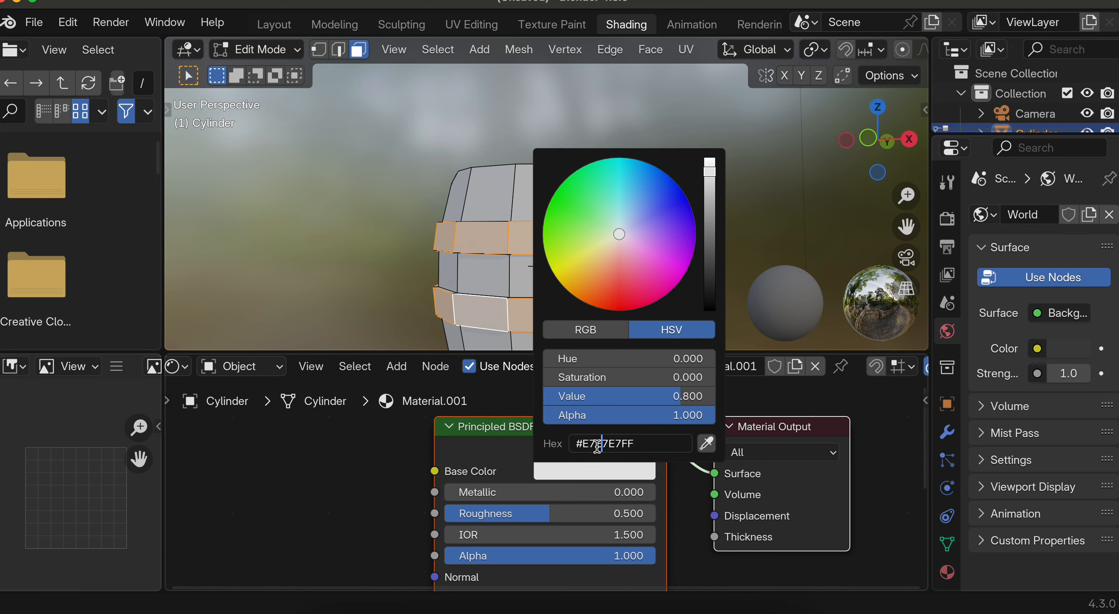
{"action": "key", "text": "super+a"}
{"action": "type", "text": "#964B00"}
{"action": "key", "text": "Return"}
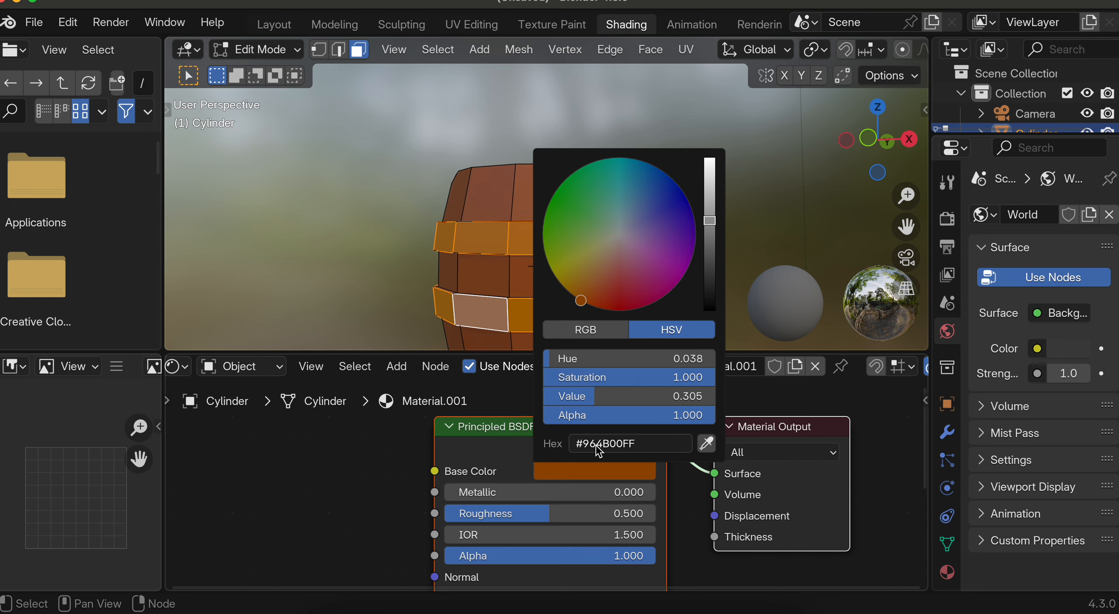
{"action": "scroll", "coordinate": [407, 233], "scroll_direction": "up", "scroll_amount": 5}
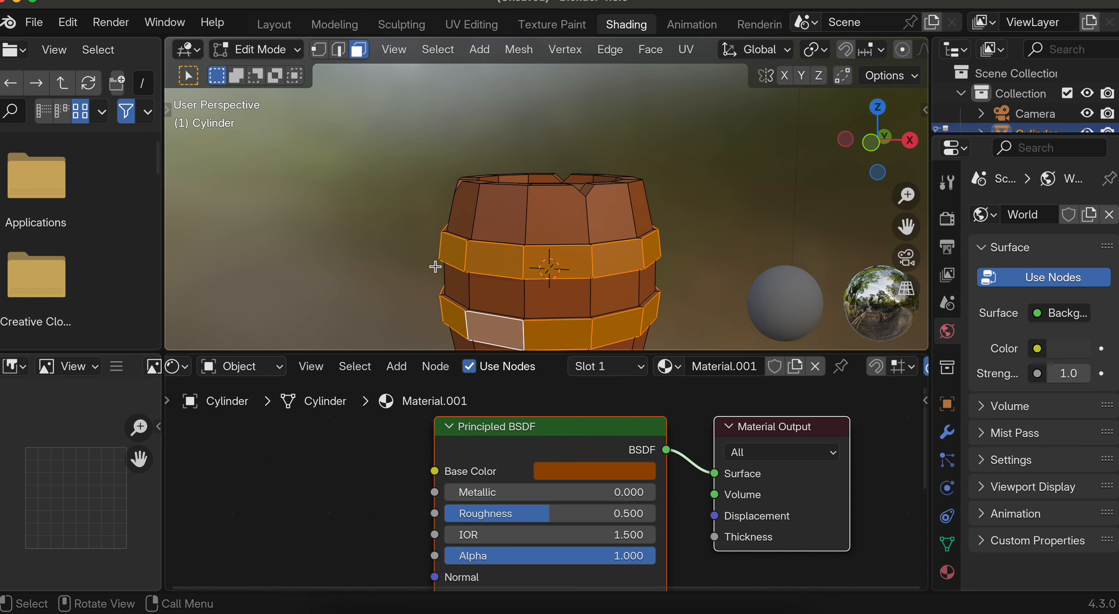
{"action": "left_click", "coordinate": [381, 268]}
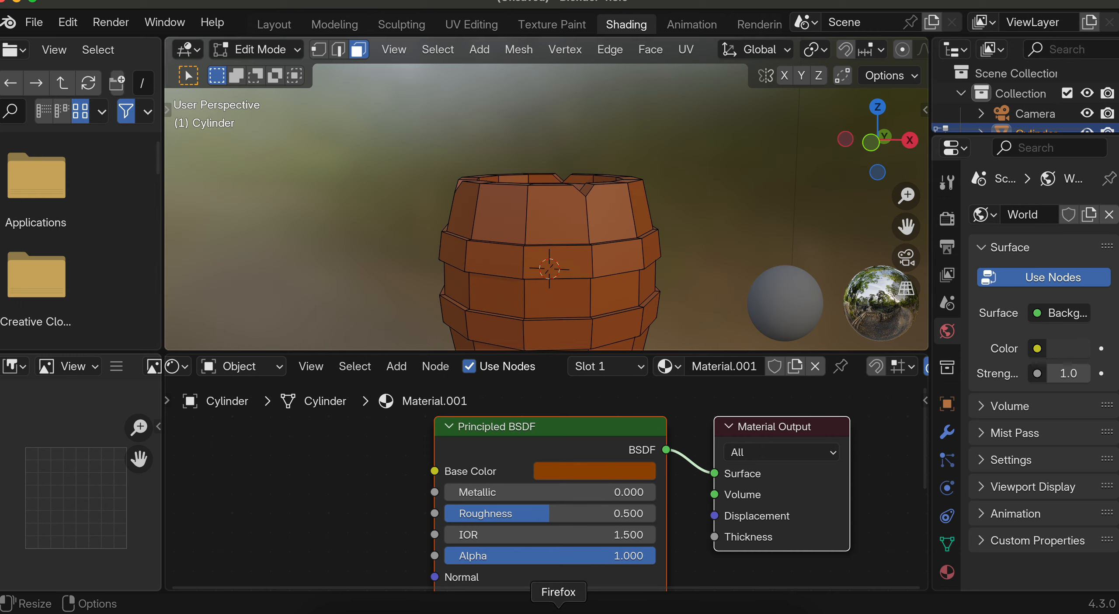
Switch to Firefox and open the texture library on Poly Haven
{"action": "left_click", "coordinate": [558, 610]}
{"action": "left_click", "coordinate": [205, 9]}
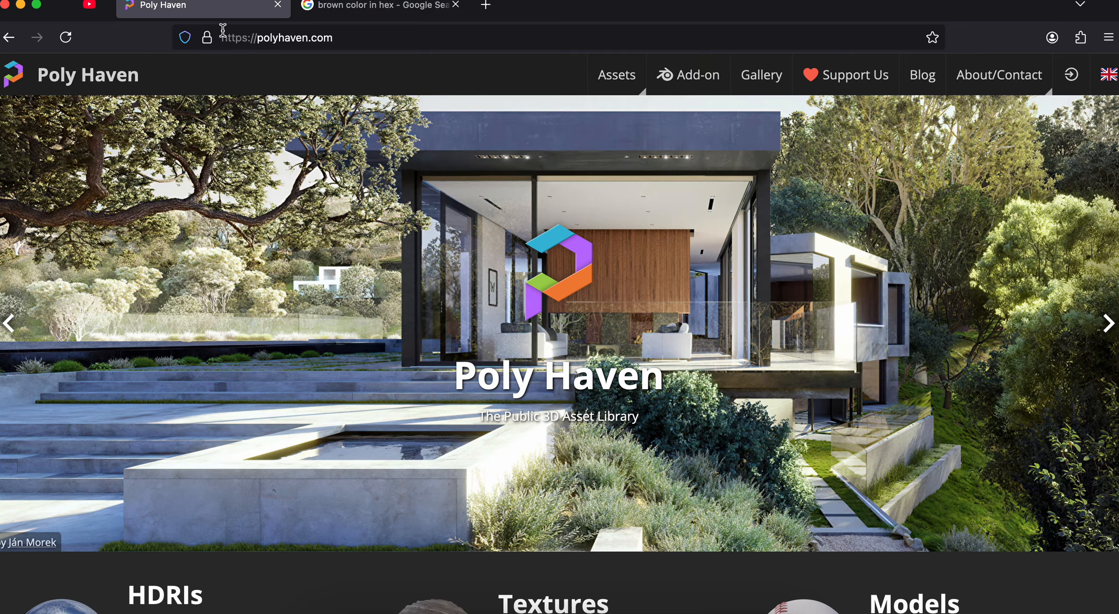
{"action": "scroll", "coordinate": [501, 350], "scroll_direction": "down", "scroll_amount": 7}
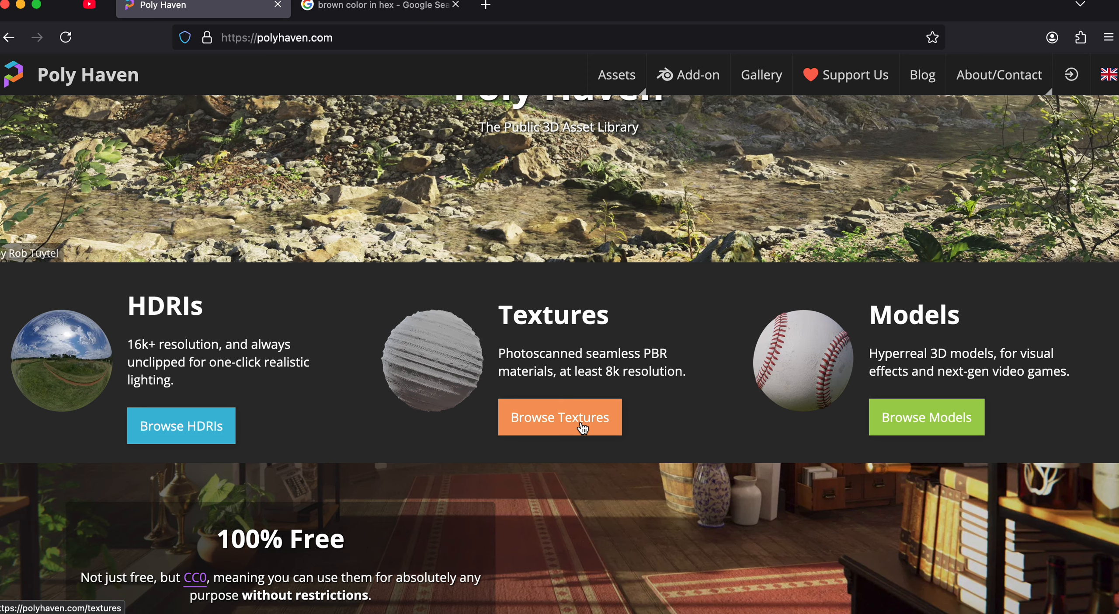
{"action": "left_click", "coordinate": [582, 427]}
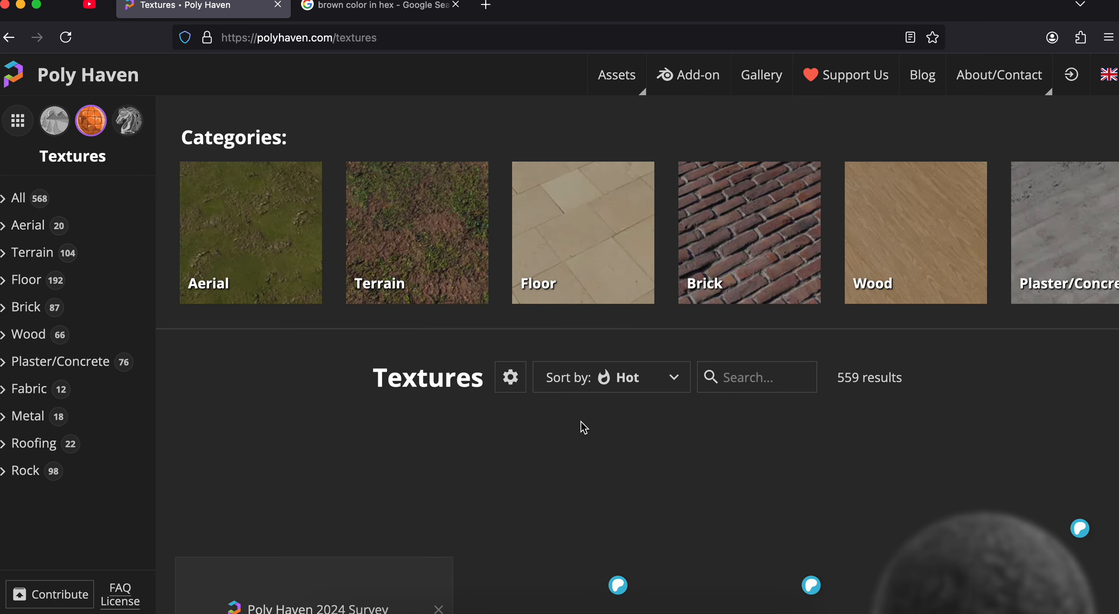
{"action": "scroll", "coordinate": [582, 426], "scroll_direction": "down", "scroll_amount": 3}
{"action": "scroll", "coordinate": [583, 427], "scroll_direction": "down", "scroll_amount": 5}
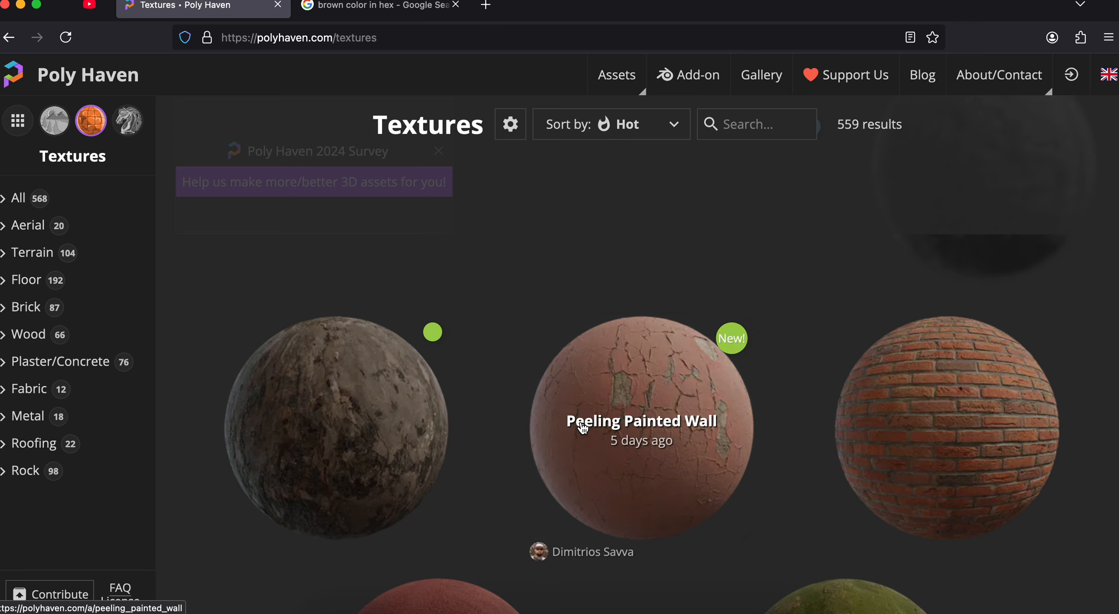
{"action": "scroll", "coordinate": [582, 427], "scroll_direction": "up", "scroll_amount": 4}
{"action": "scroll", "coordinate": [582, 427], "scroll_direction": "up", "scroll_amount": 2}
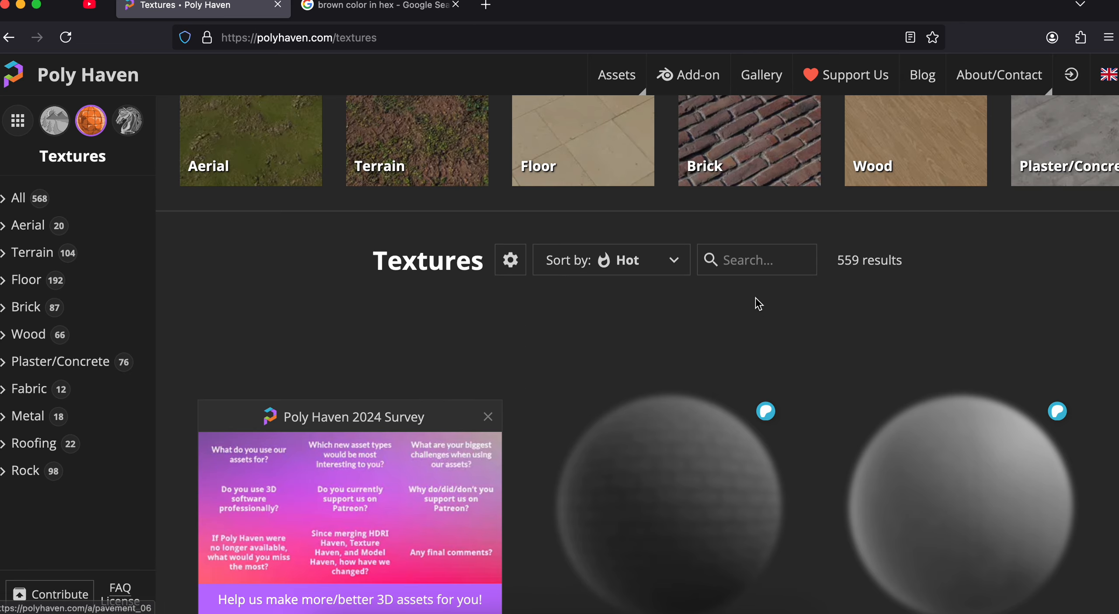
Search the textures for "wood" and open the Wood Planks texture
{"action": "left_click", "coordinate": [733, 259]}
{"action": "type", "text": "wood"}
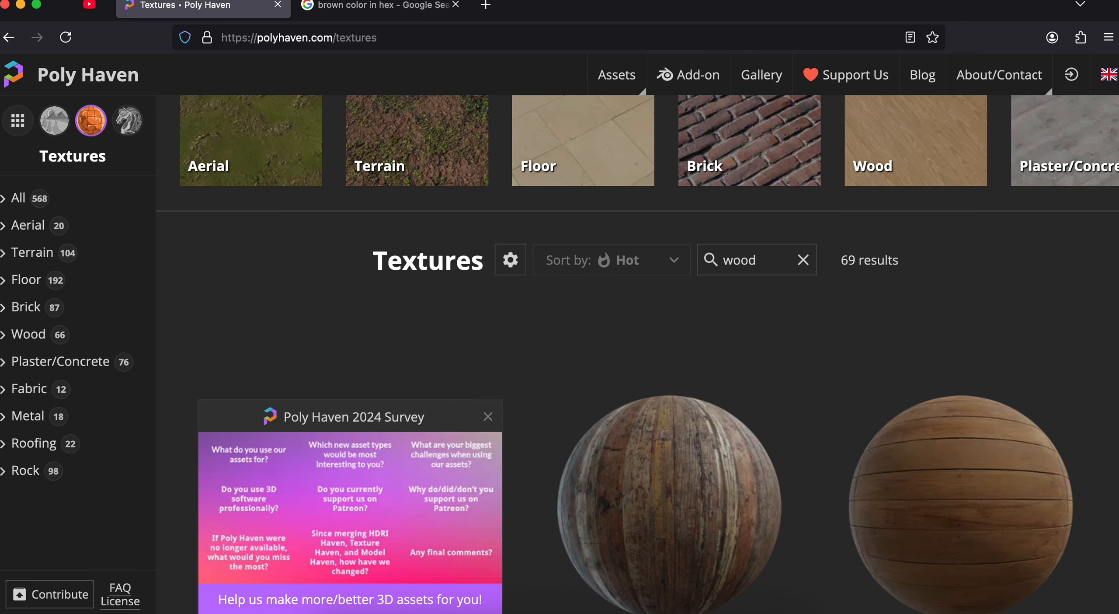
{"action": "scroll", "coordinate": [643, 375], "scroll_direction": "down", "scroll_amount": 3}
{"action": "scroll", "coordinate": [643, 374], "scroll_direction": "down", "scroll_amount": 5}
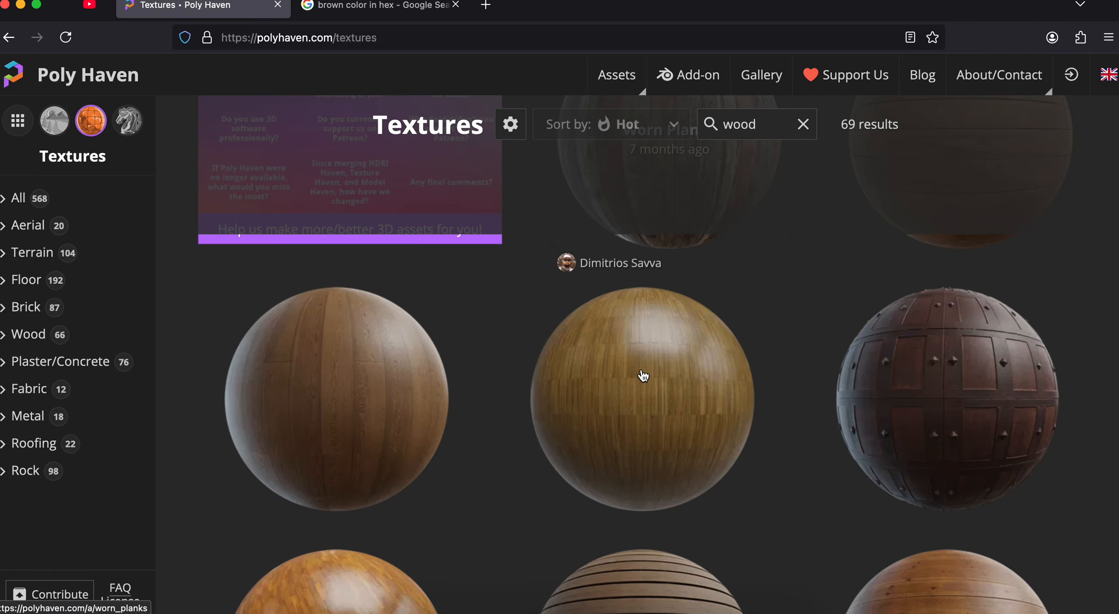
{"action": "scroll", "coordinate": [616, 467], "scroll_direction": "down", "scroll_amount": 5}
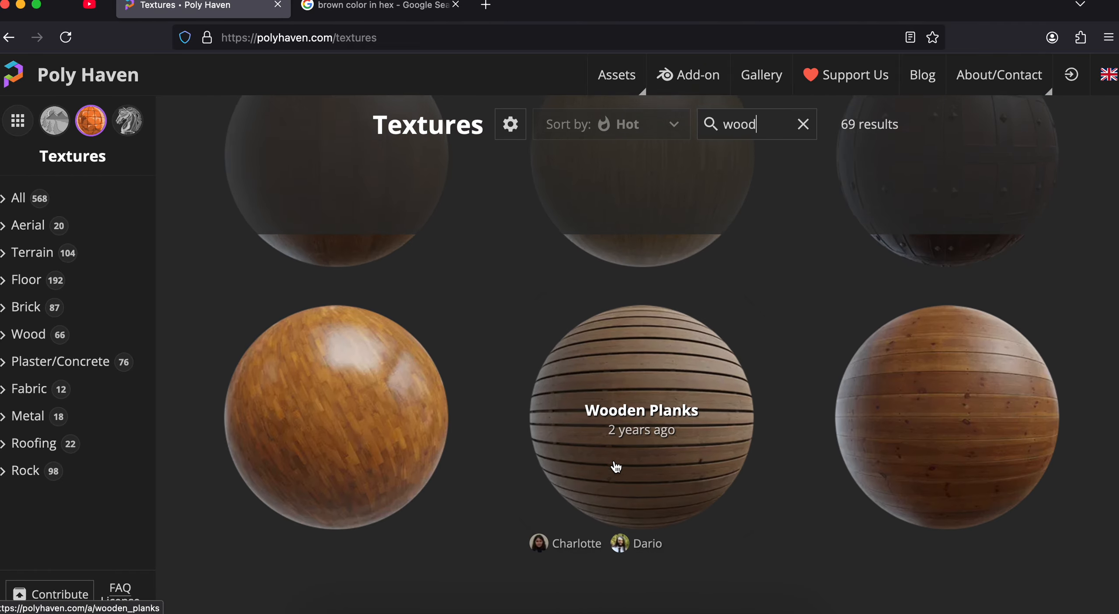
{"action": "scroll", "coordinate": [616, 466], "scroll_direction": "up", "scroll_amount": 3}
{"action": "left_click", "coordinate": [944, 347]}
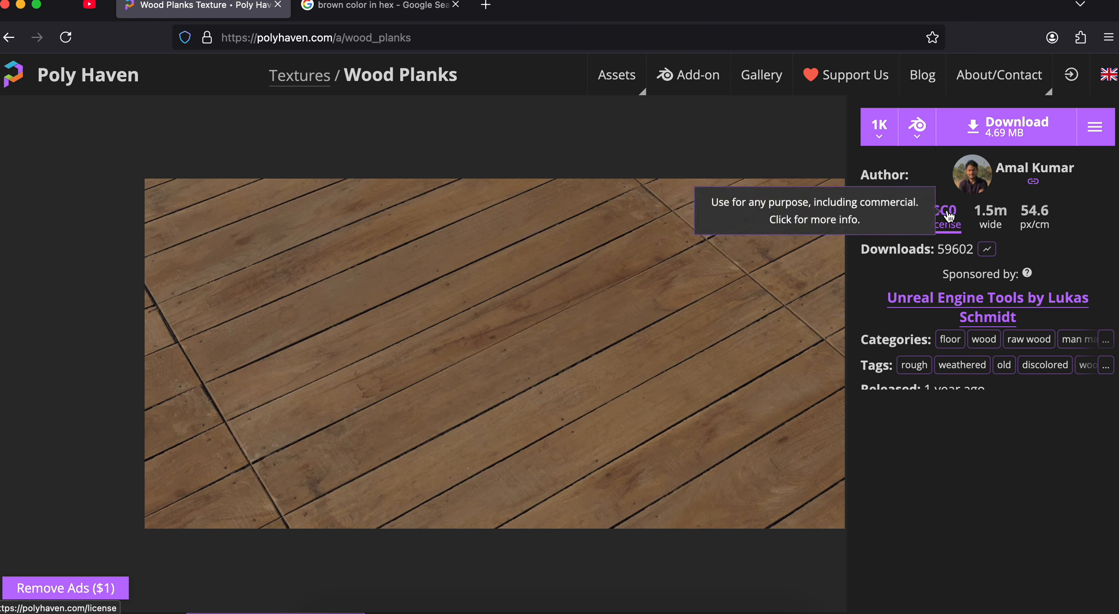
Download the Wood Planks texture at 1K resolution in Blender format
{"action": "left_click", "coordinate": [878, 134]}
{"action": "left_click", "coordinate": [879, 133]}
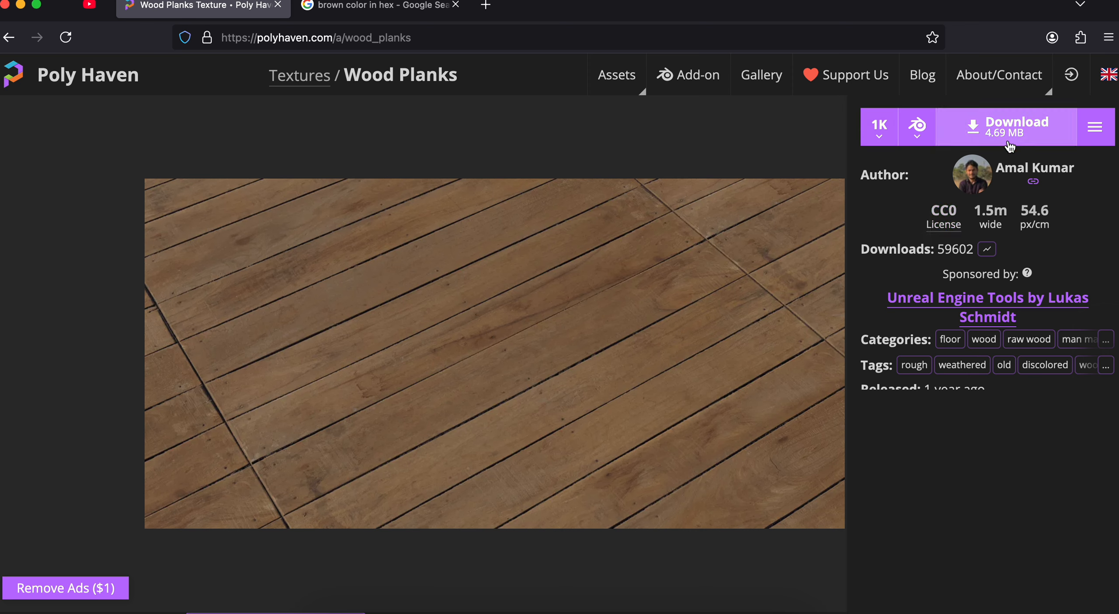
{"action": "left_click", "coordinate": [969, 138]}
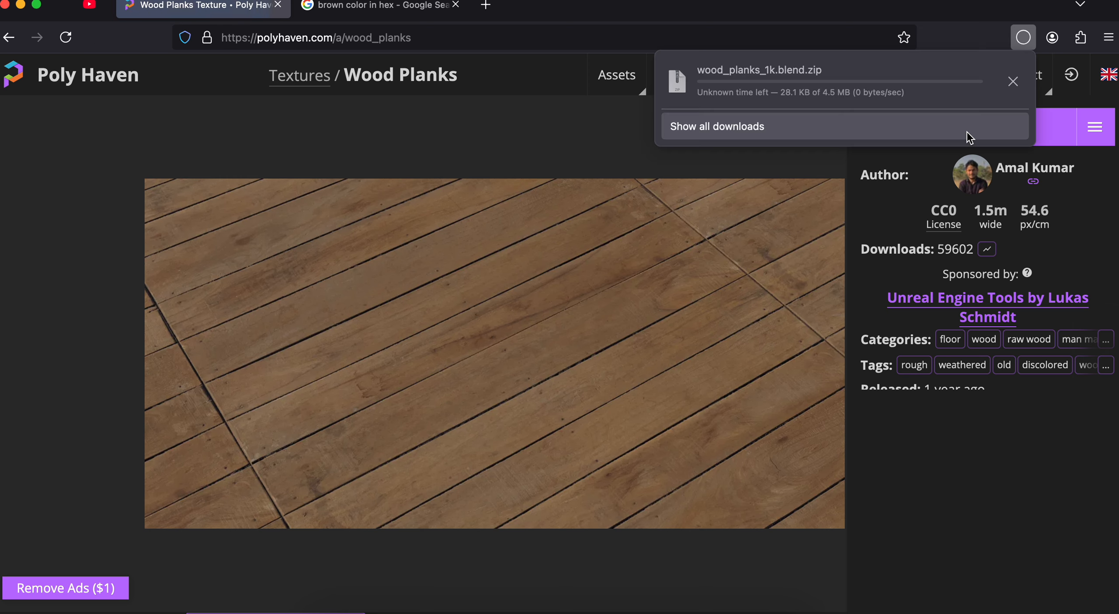
Switch to Finder, extract wood_planks_1k.blend.zip in the Downloads folder and delete the Wgf83OCp folder
{"action": "left_click", "coordinate": [338, 610]}
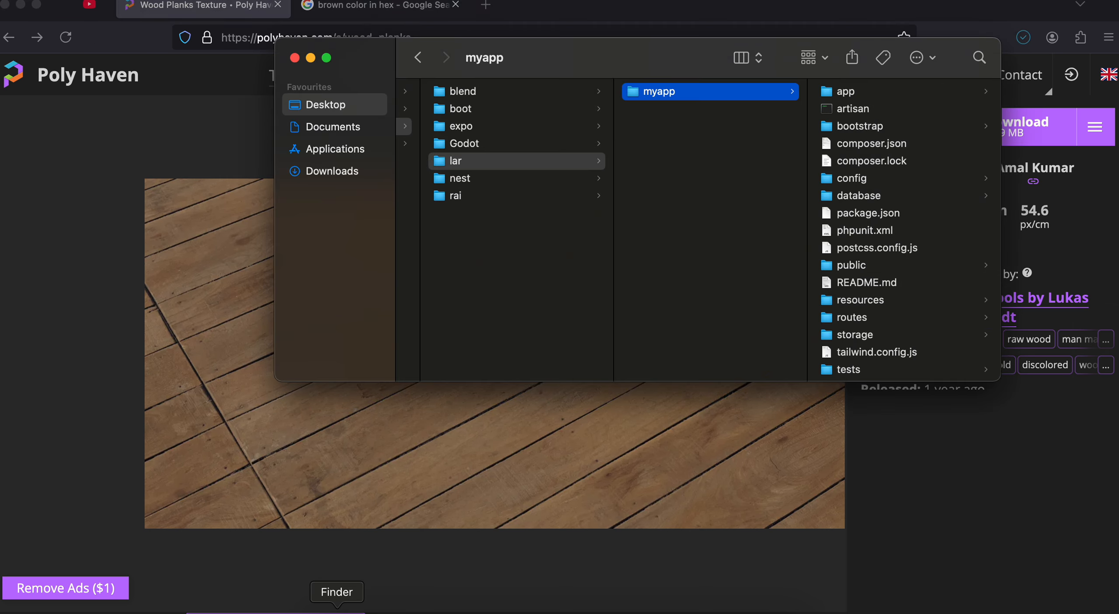
{"action": "left_click", "coordinate": [321, 171]}
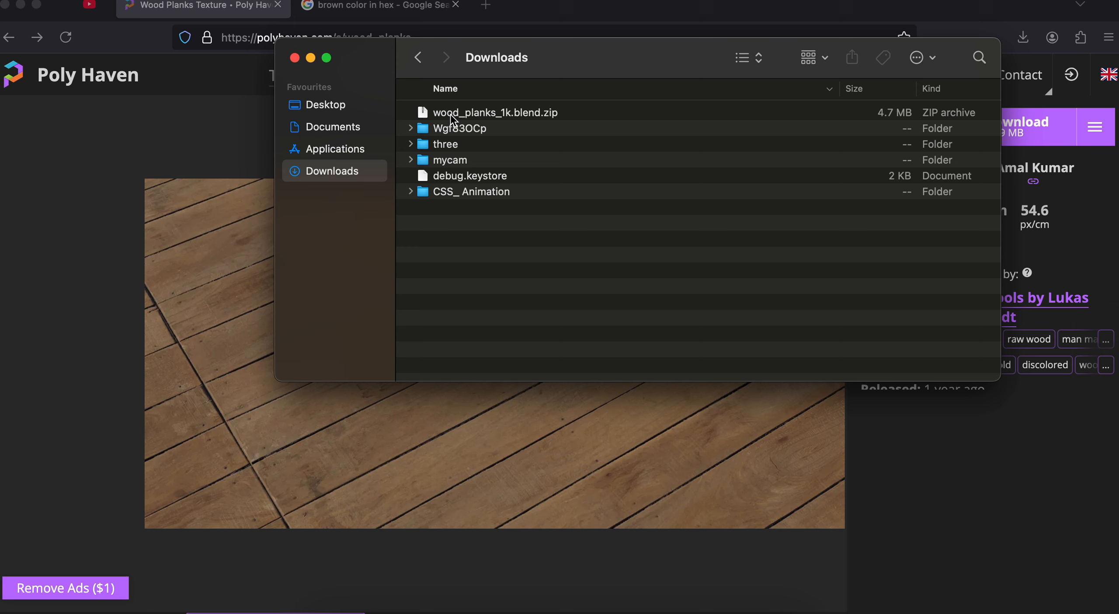
{"action": "double_click", "coordinate": [450, 113]}
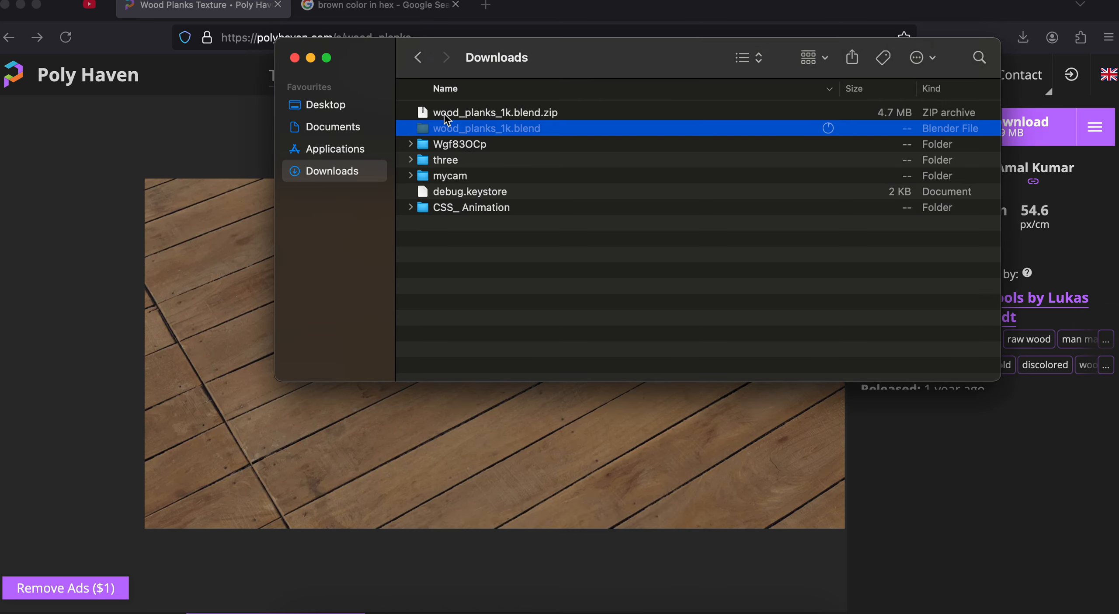
{"action": "left_click", "coordinate": [447, 145]}
{"action": "key", "text": "super+BackSpace"}
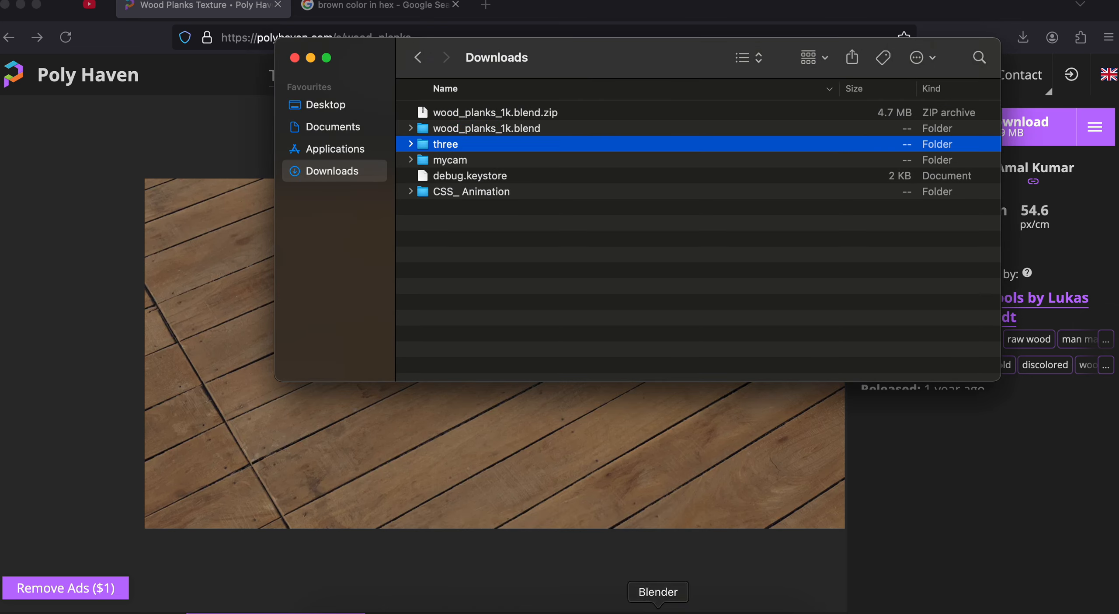
Switch to Blender, deselect all of the barrel's faces and change to Object Mode
{"action": "left_click", "coordinate": [657, 610]}
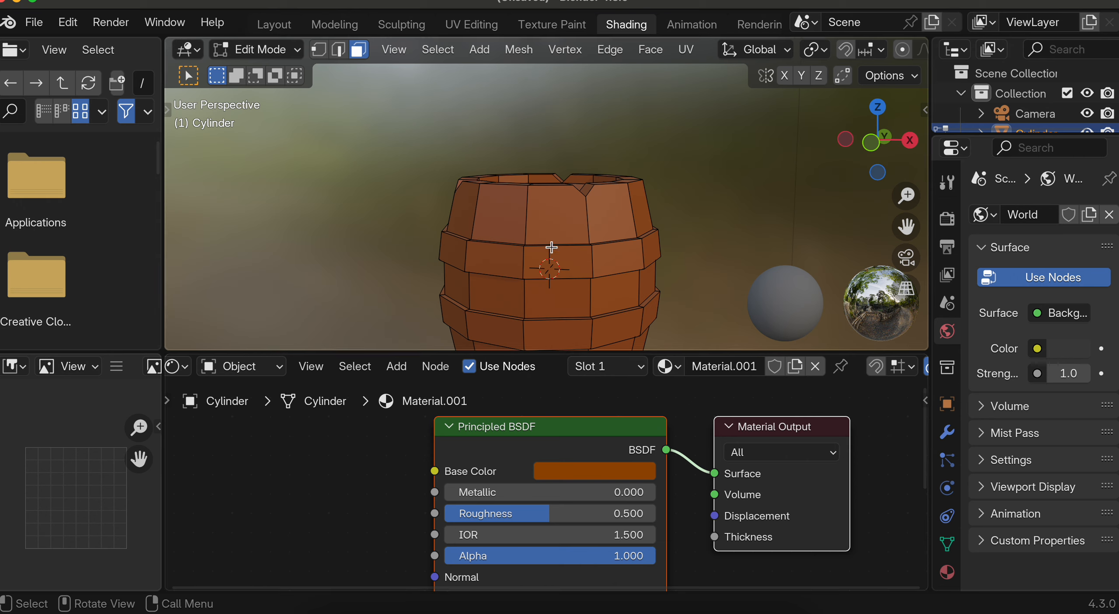
{"action": "left_click", "coordinate": [505, 214]}
{"action": "key", "text": "a"}
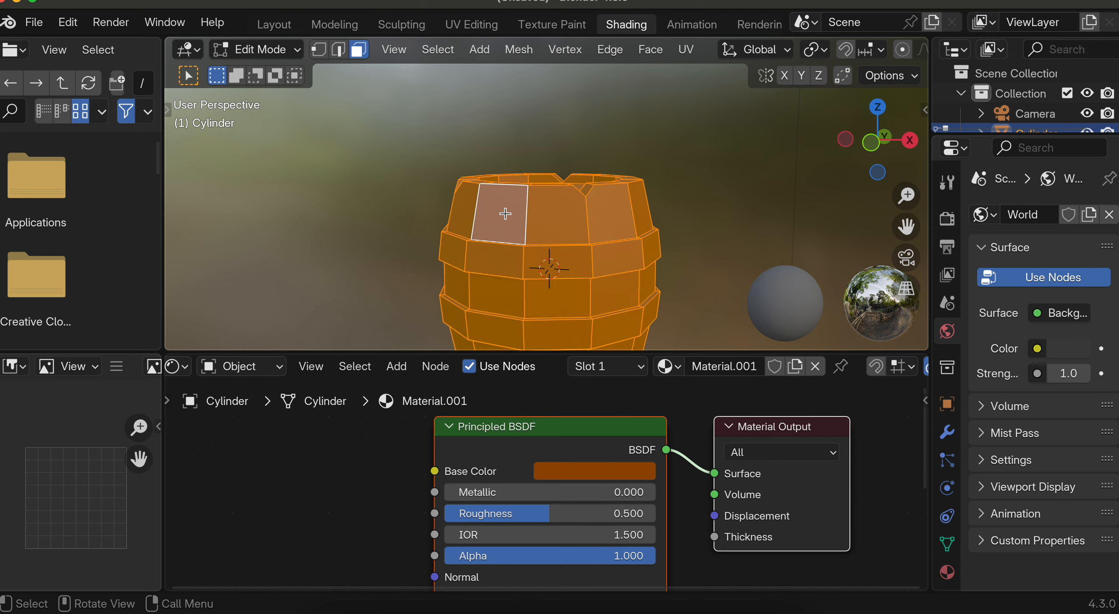
{"action": "key", "text": "alt+a"}
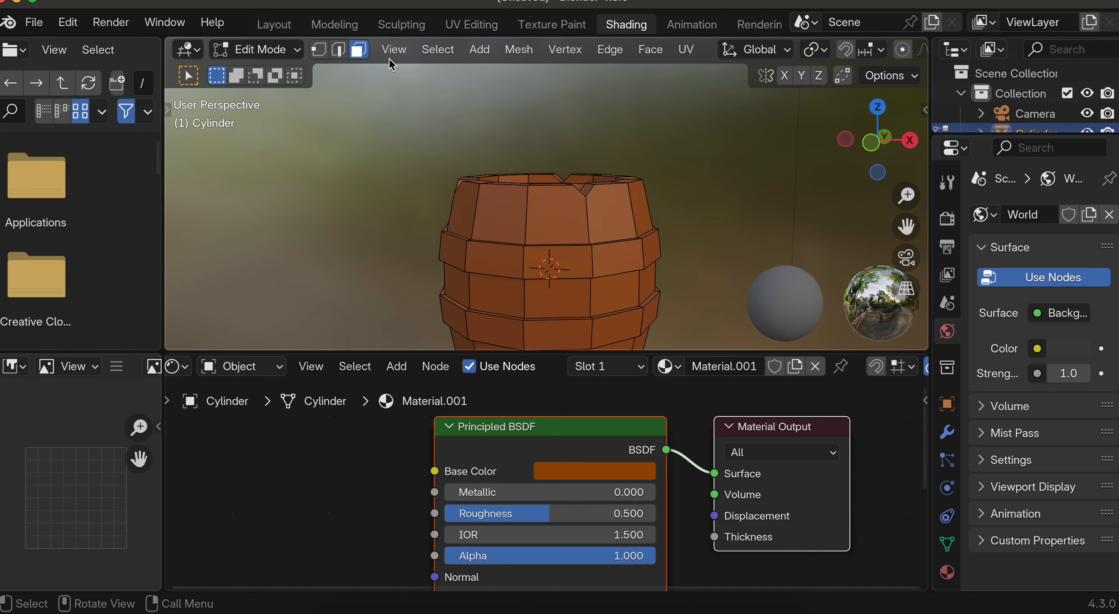
{"action": "left_click", "coordinate": [256, 50]}
{"action": "left_click", "coordinate": [258, 75]}
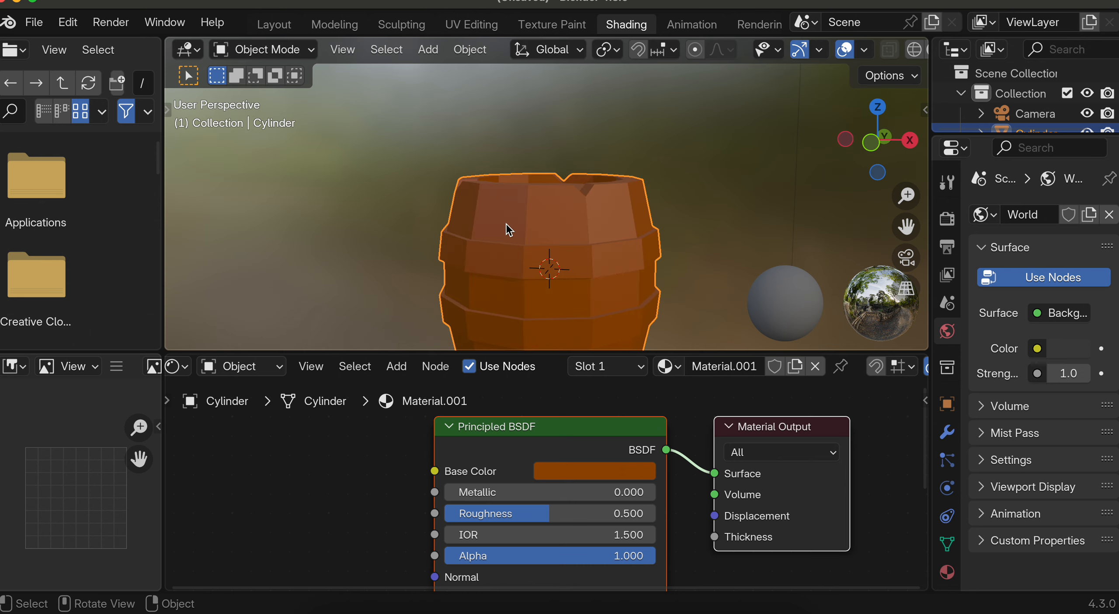
Add a second material slot to the barrel and create a new material in it
{"action": "left_click", "coordinate": [615, 367]}
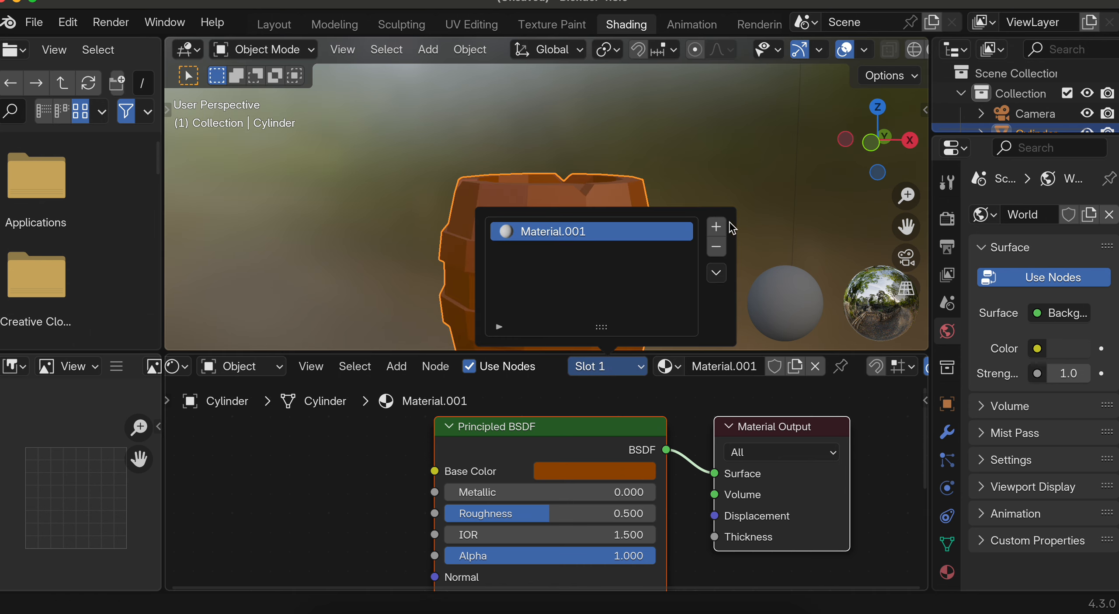
{"action": "left_click", "coordinate": [716, 226]}
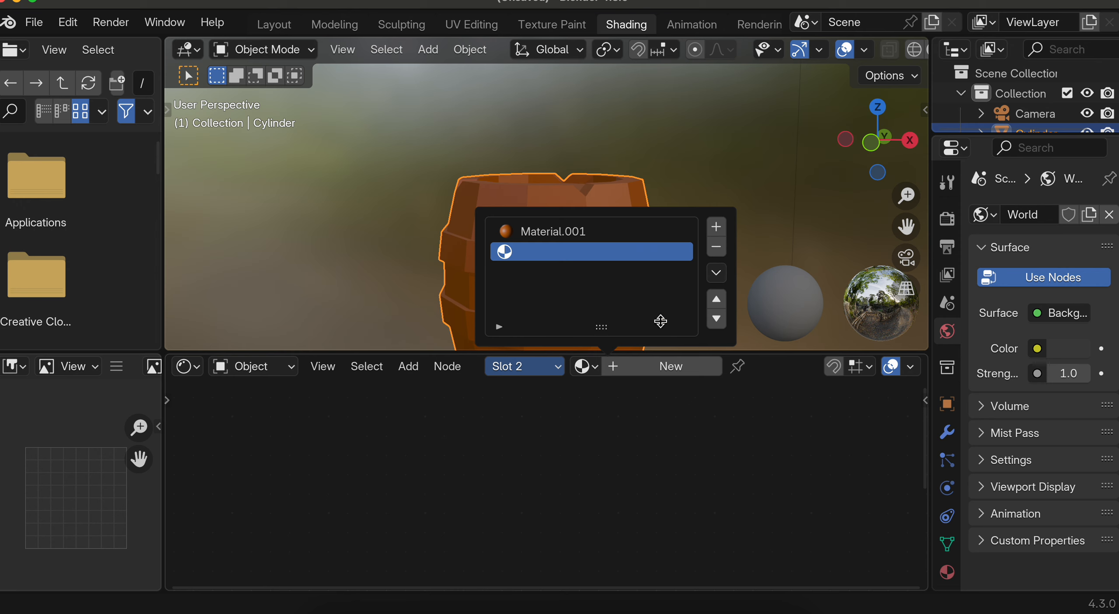
{"action": "left_click", "coordinate": [623, 367]}
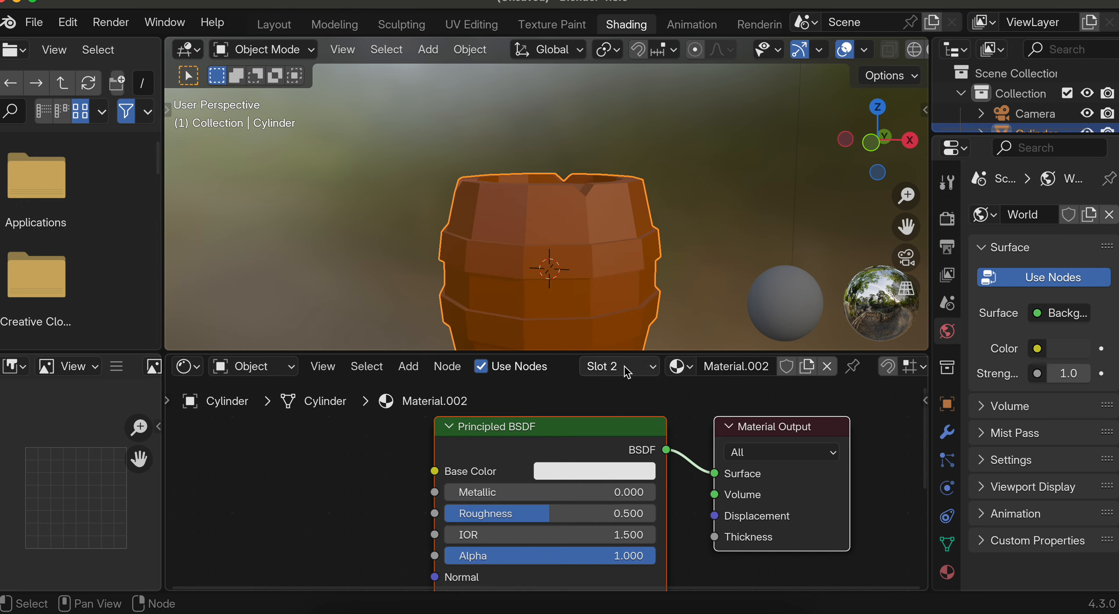
{"action": "left_click", "coordinate": [625, 368]}
{"action": "left_click", "coordinate": [685, 366]}
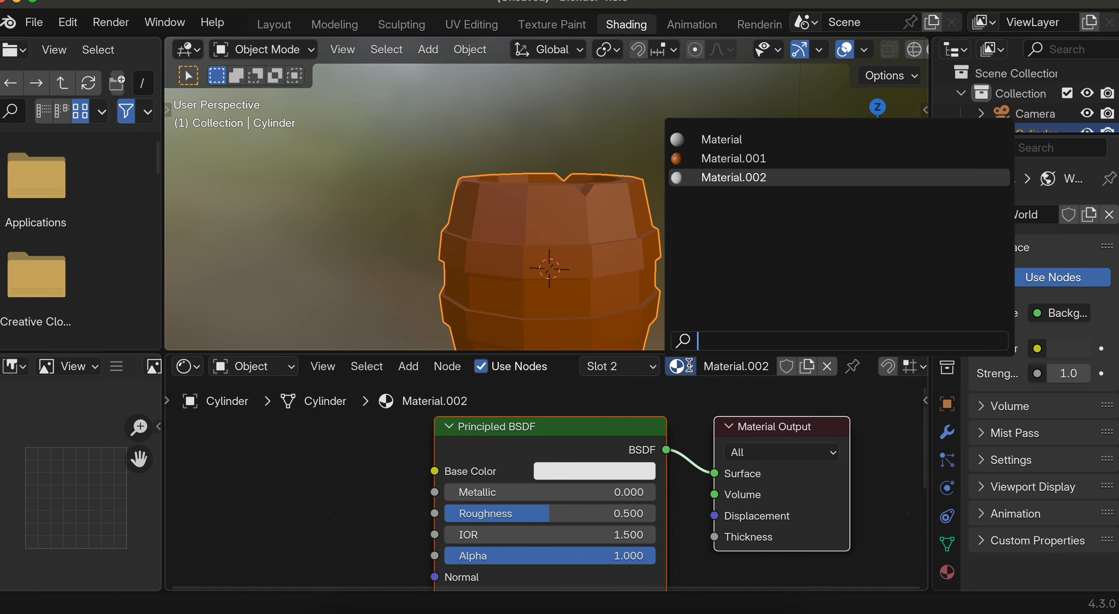
{"action": "left_click", "coordinate": [627, 369]}
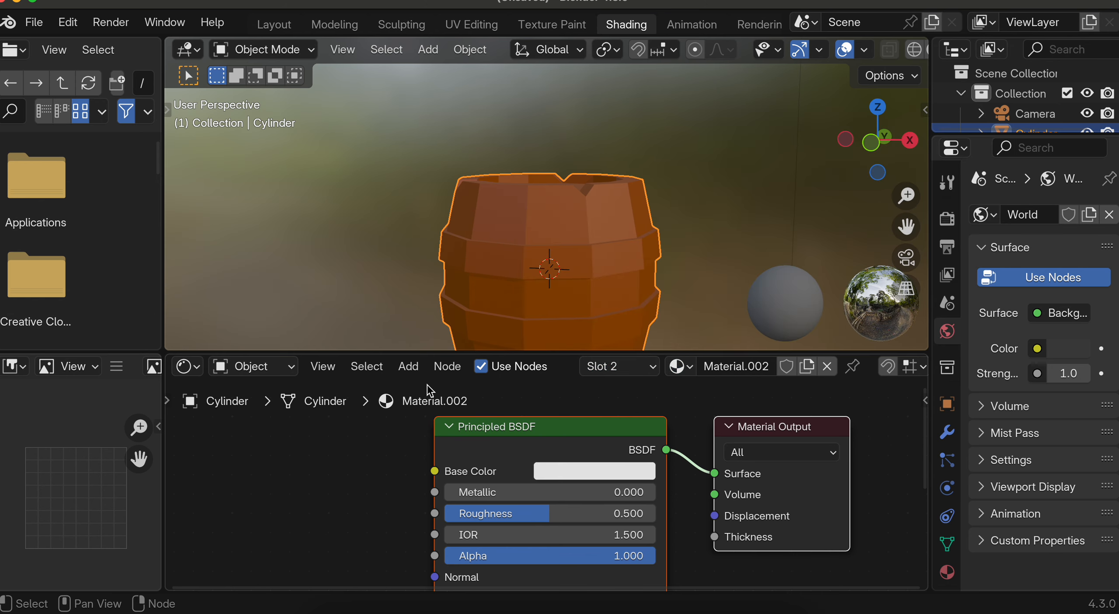
{"action": "scroll", "coordinate": [393, 497], "scroll_direction": "down", "scroll_amount": 1}
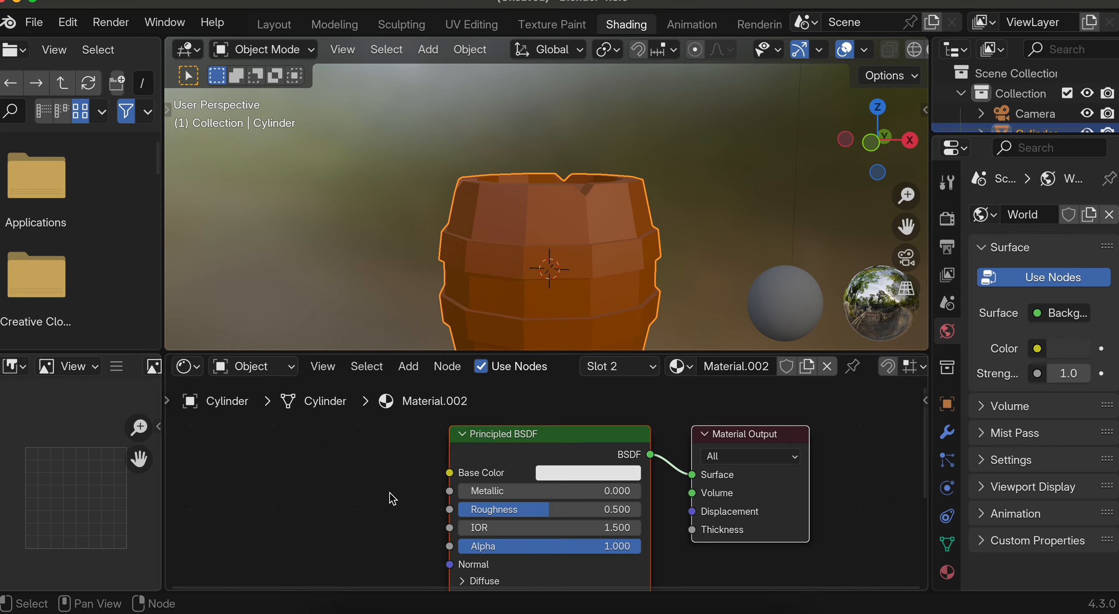
Add an Image Texture node to the new material and connect its Color output to the Principled BSDF's Base Color
{"action": "left_click", "coordinate": [413, 369]}
{"action": "mouse_move", "coordinate": [432, 392]}
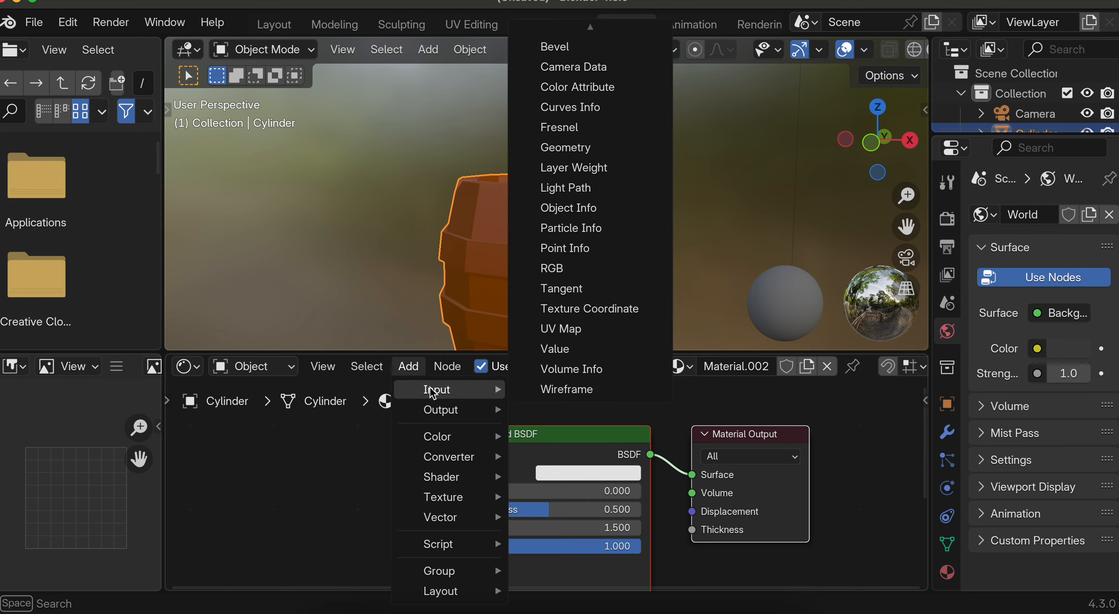
{"action": "type", "text": "image"}
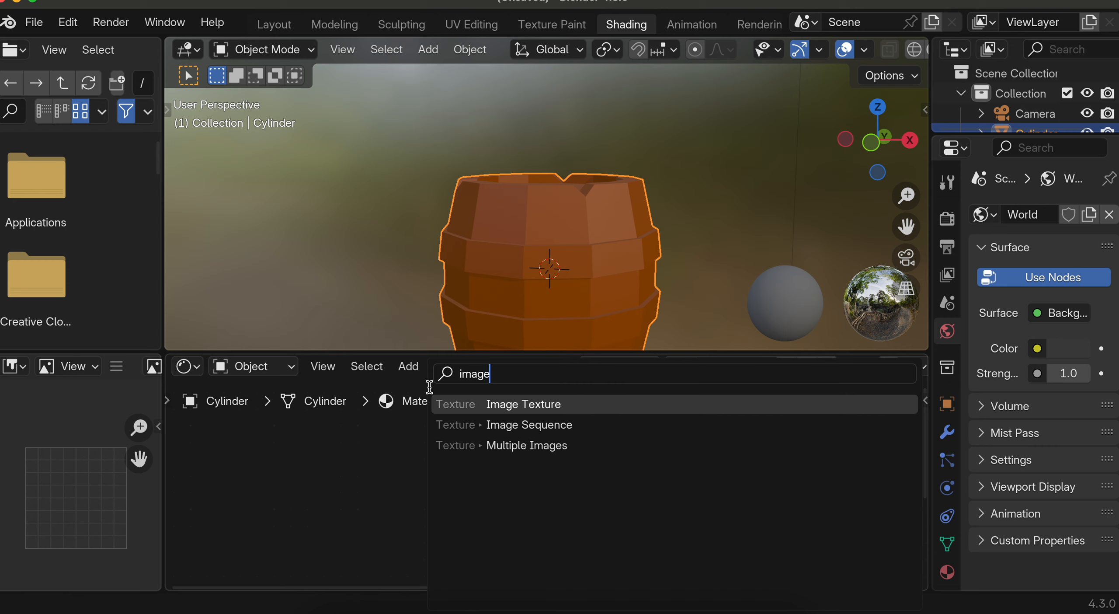
{"action": "key", "text": "Return"}
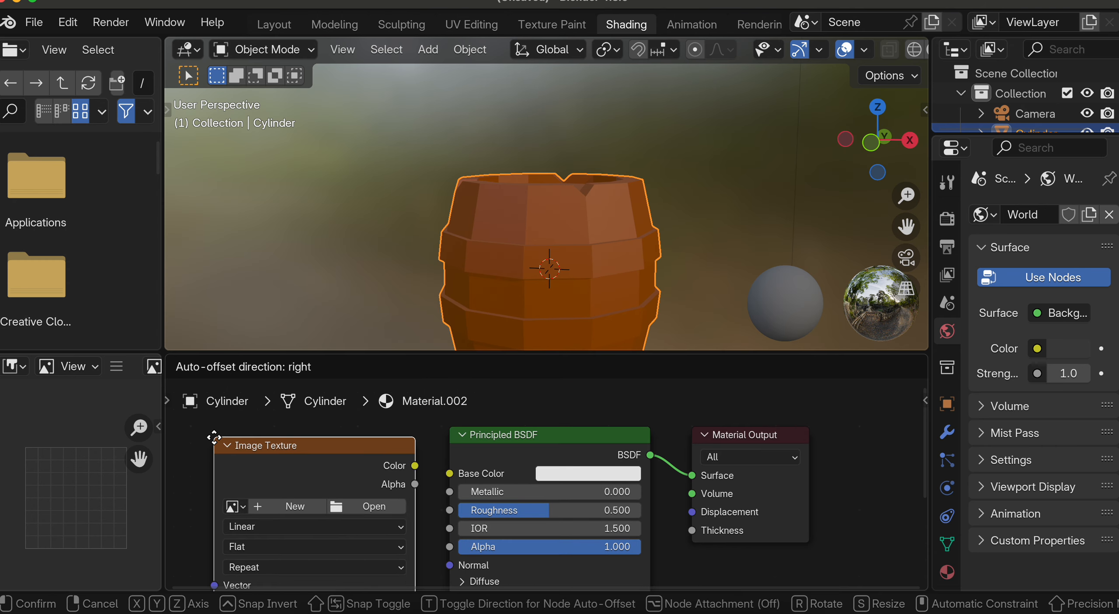
{"action": "left_click", "coordinate": [214, 441]}
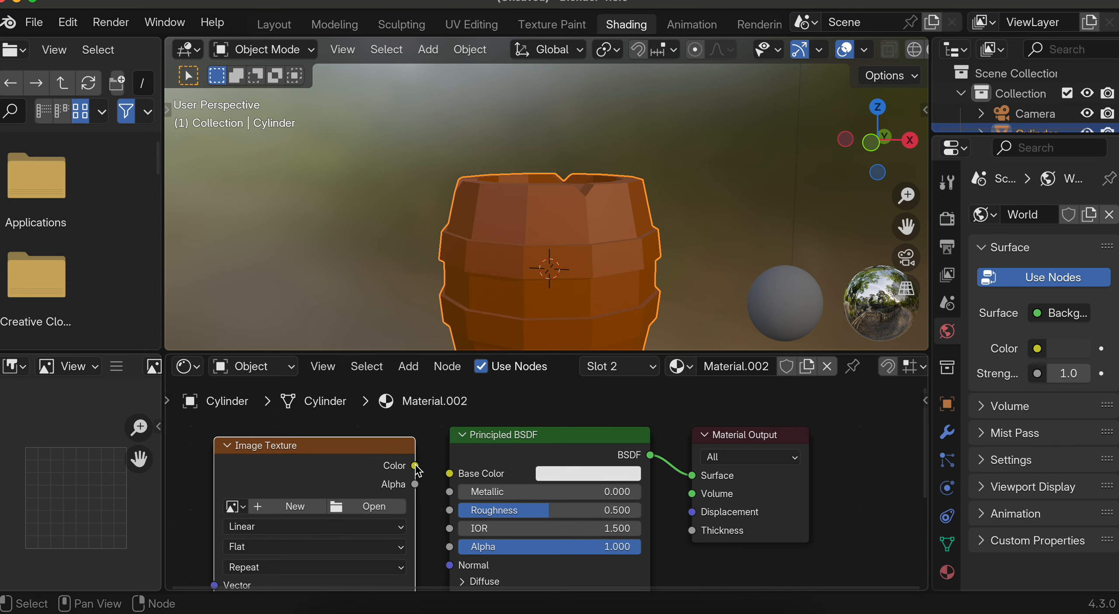
{"action": "left_click_drag", "start_coordinate": [415, 466], "coordinate": [450, 473]}
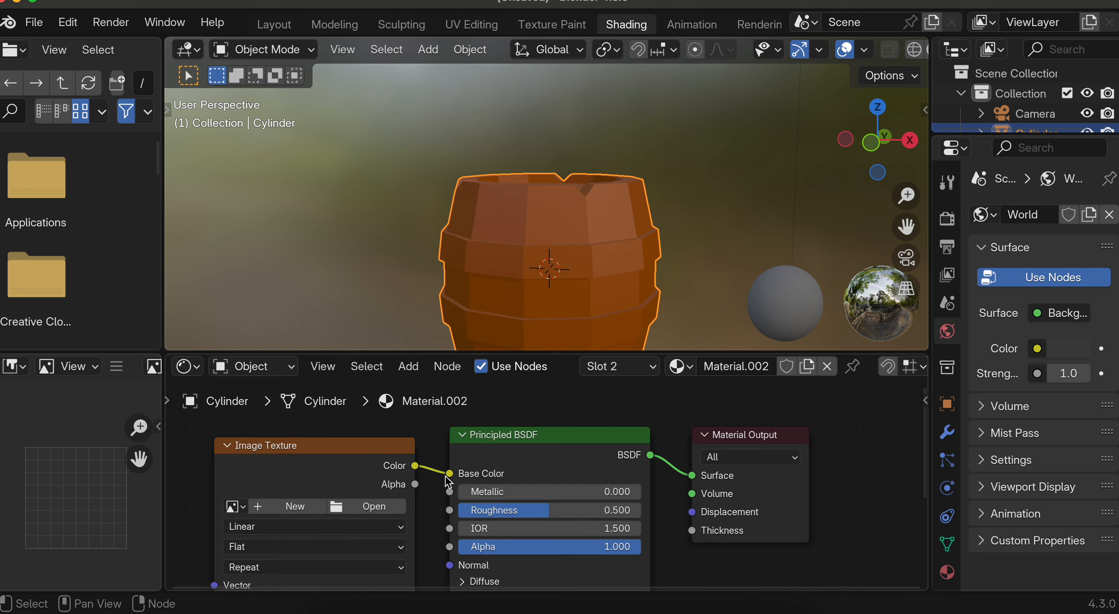
Load wood_planks_diff_1k.jpg from the textures folder of wood_planks_1k.blend in Downloads into the Image Texture node
{"action": "left_click", "coordinate": [371, 507]}
{"action": "left_click", "coordinate": [160, 193]}
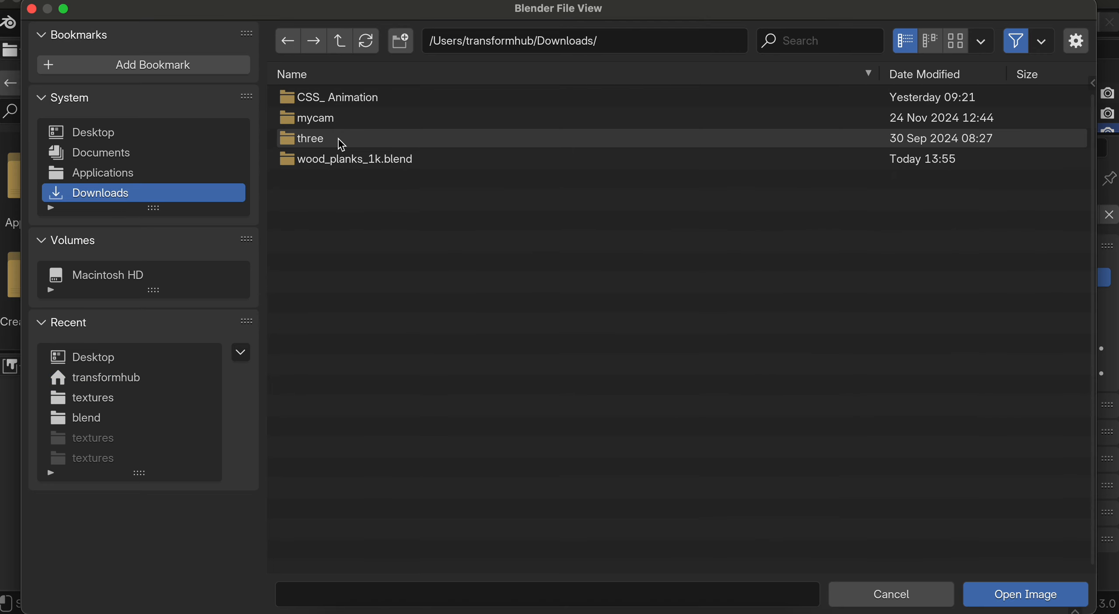
{"action": "left_click", "coordinate": [330, 161]}
{"action": "left_click", "coordinate": [303, 99]}
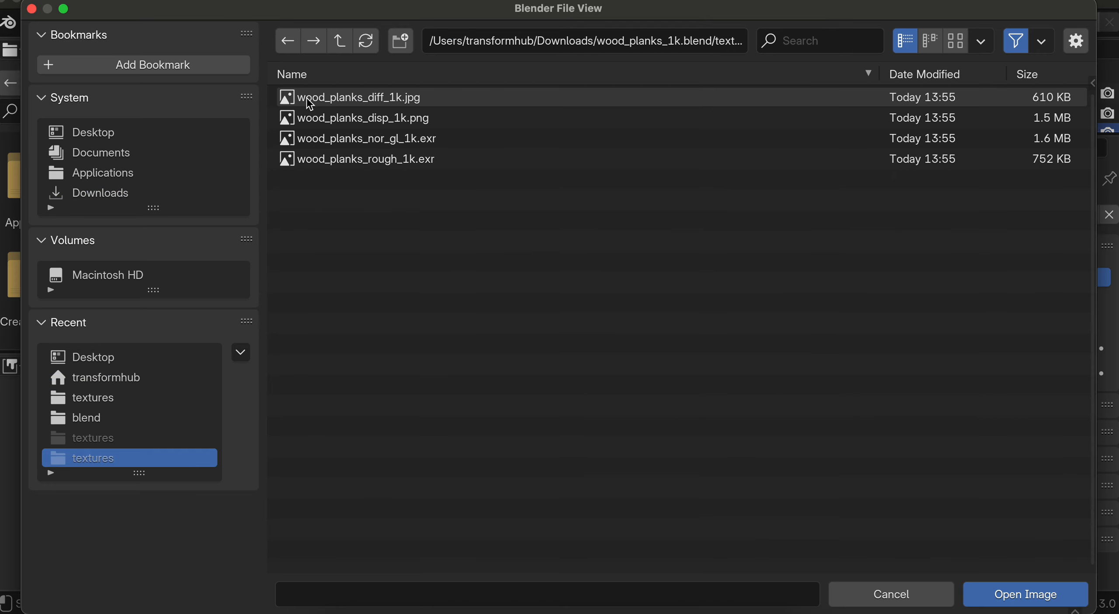
{"action": "left_click", "coordinate": [306, 104]}
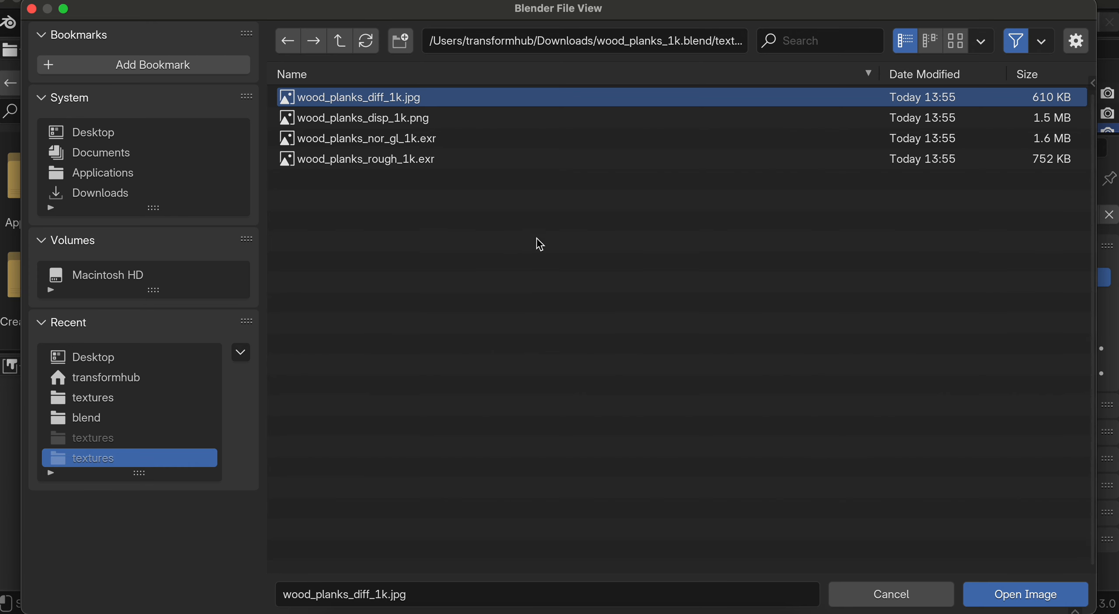
{"action": "left_click", "coordinate": [979, 593]}
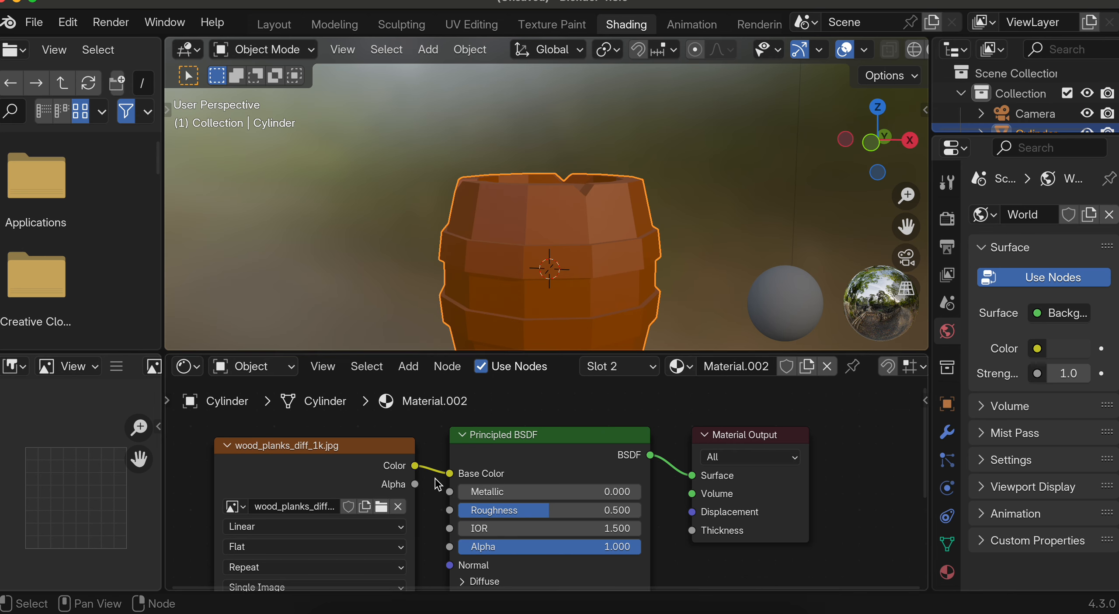
{"action": "scroll", "coordinate": [408, 478], "scroll_direction": "down", "scroll_amount": 2}
{"action": "scroll", "coordinate": [412, 474], "scroll_direction": "up", "scroll_amount": 2}
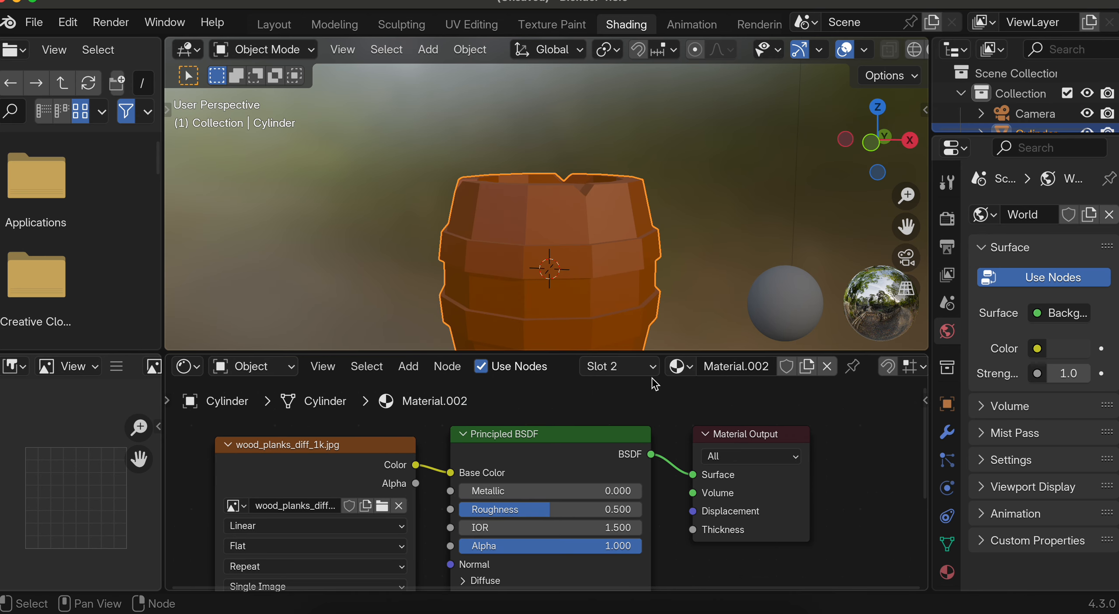
Remove the brown Material.001 from the barrel's material slots, leaving Material.002 as its only material
{"action": "left_click", "coordinate": [678, 366]}
{"action": "left_click", "coordinate": [650, 367]}
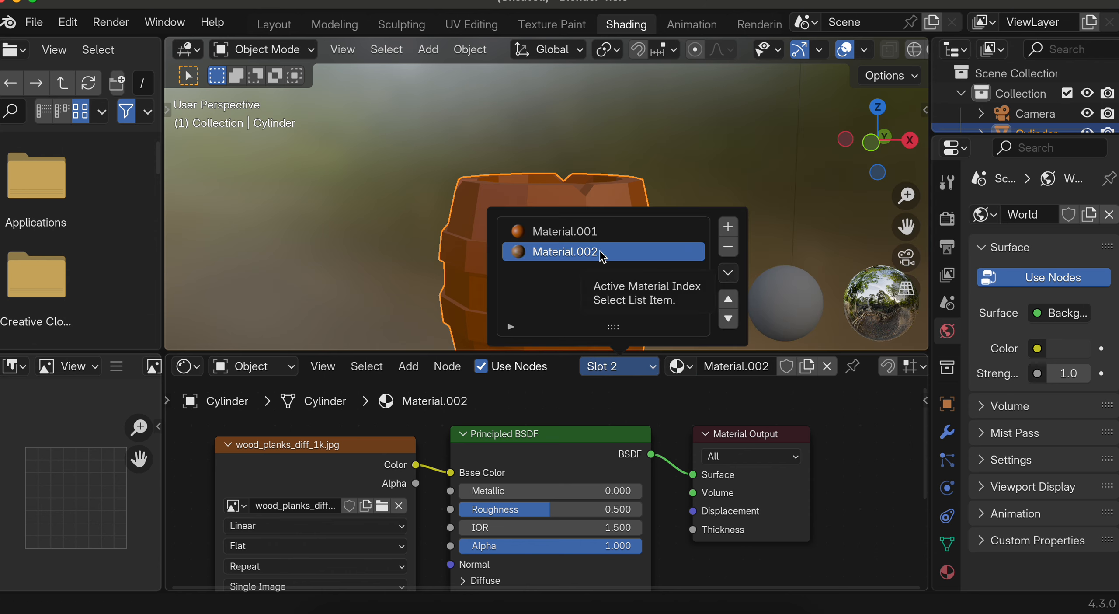
{"action": "left_click", "coordinate": [567, 240]}
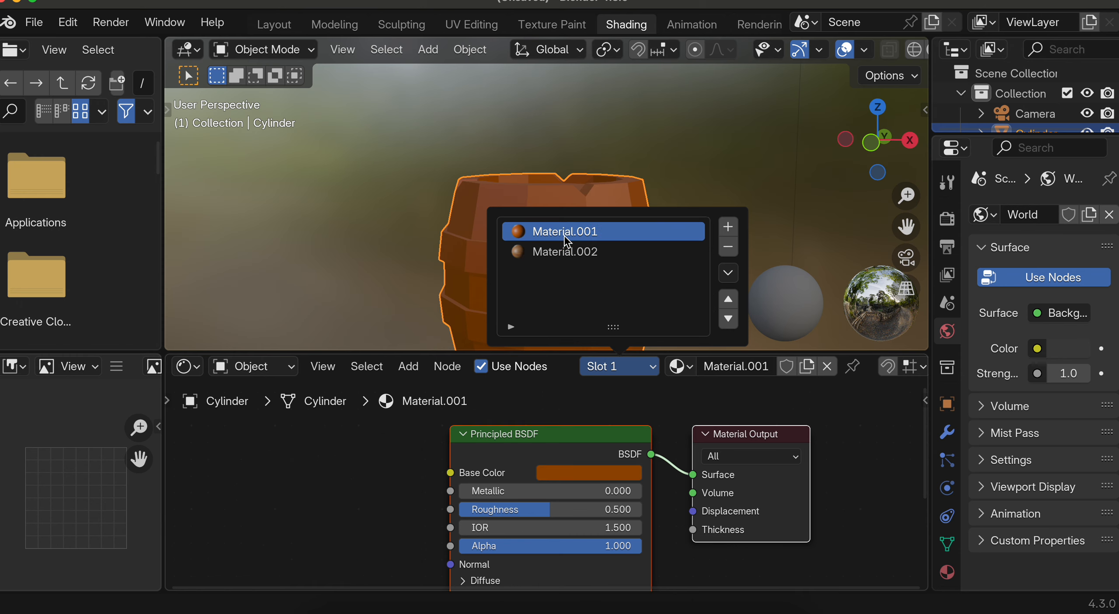
{"action": "left_click", "coordinate": [728, 246]}
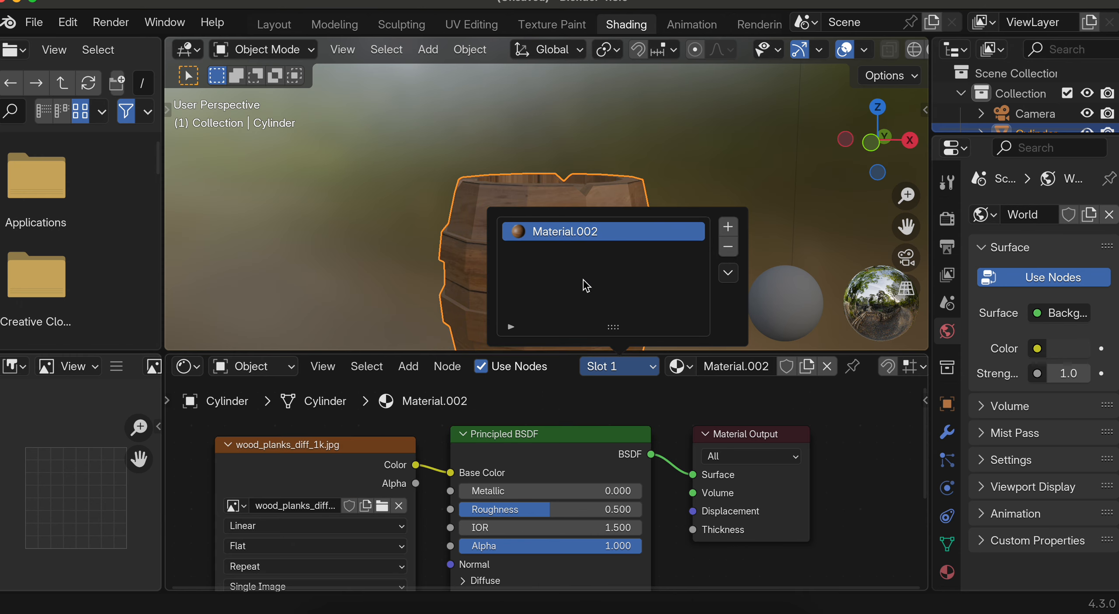
{"action": "left_click", "coordinate": [398, 214]}
{"action": "scroll", "coordinate": [535, 222], "scroll_direction": "up", "scroll_amount": 5}
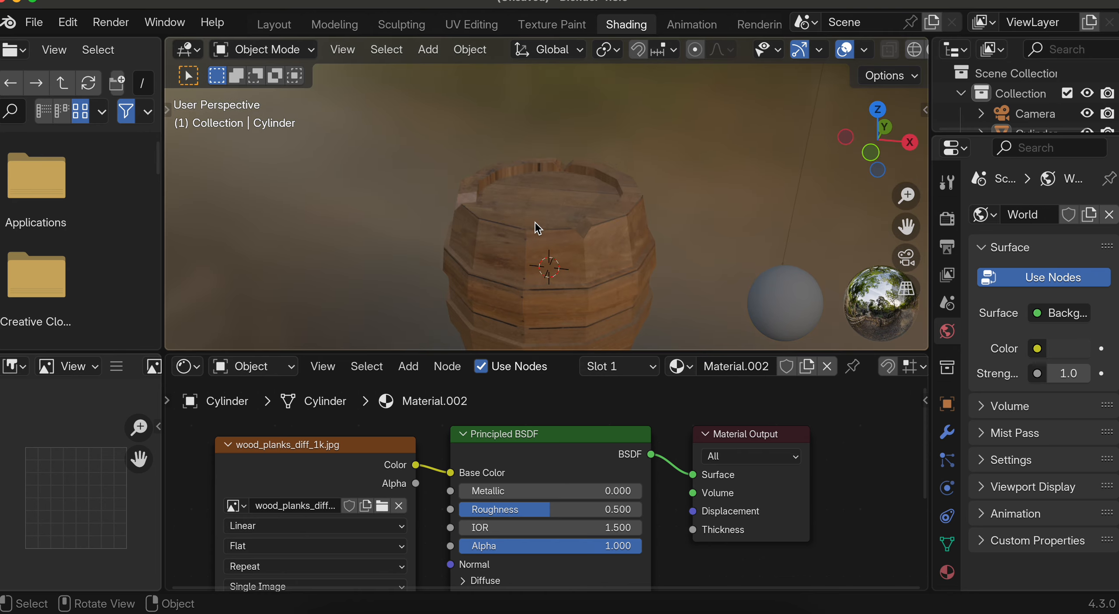
{"action": "scroll", "coordinate": [535, 222], "scroll_direction": "down", "scroll_amount": 4}
{"action": "scroll", "coordinate": [535, 222], "scroll_direction": "down", "scroll_amount": 3}
Enter Edit Mode and select three adjacent outer faces on the barrel's upper raised band and two on the lower band
{"action": "left_click", "coordinate": [262, 49]}
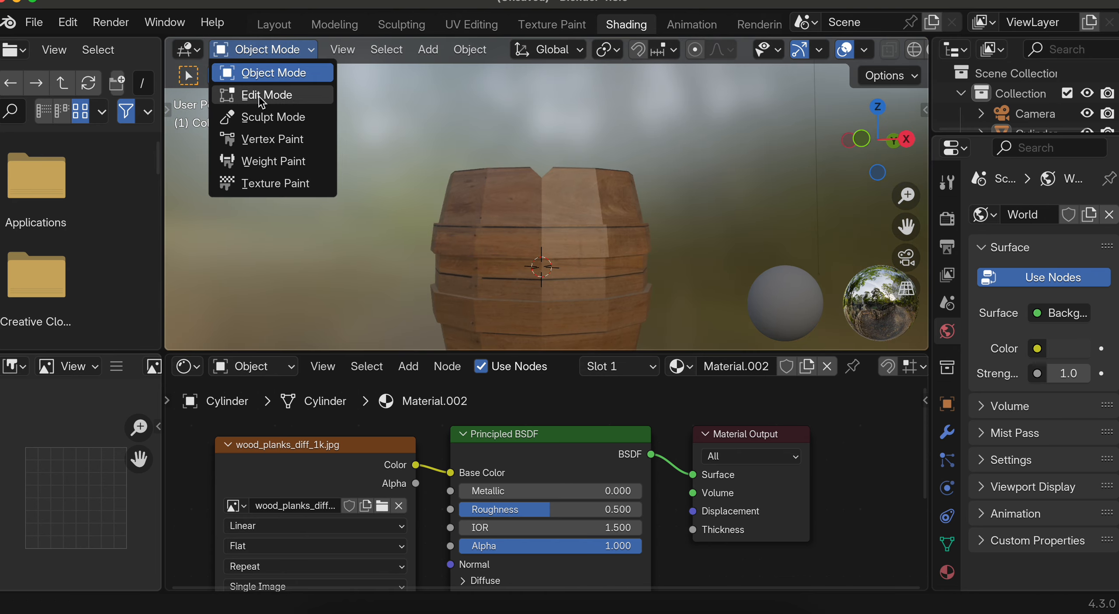
{"action": "left_click", "coordinate": [255, 91]}
{"action": "left_click", "coordinate": [511, 237]}
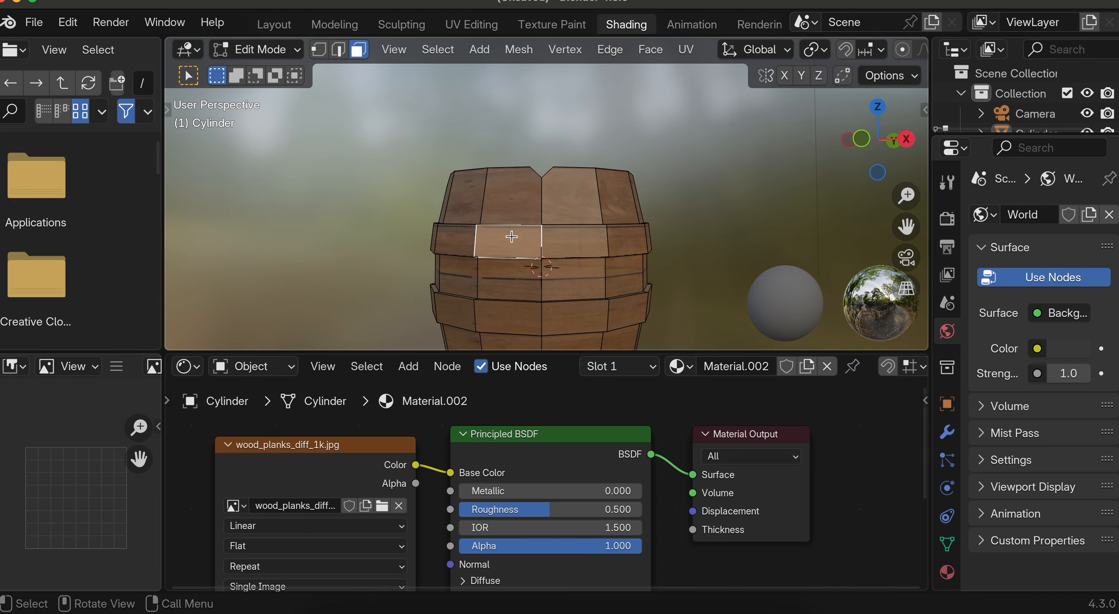
{"action": "left_click", "coordinate": [446, 233], "text": "shift"}
{"action": "left_click", "coordinate": [553, 240], "text": "shift"}
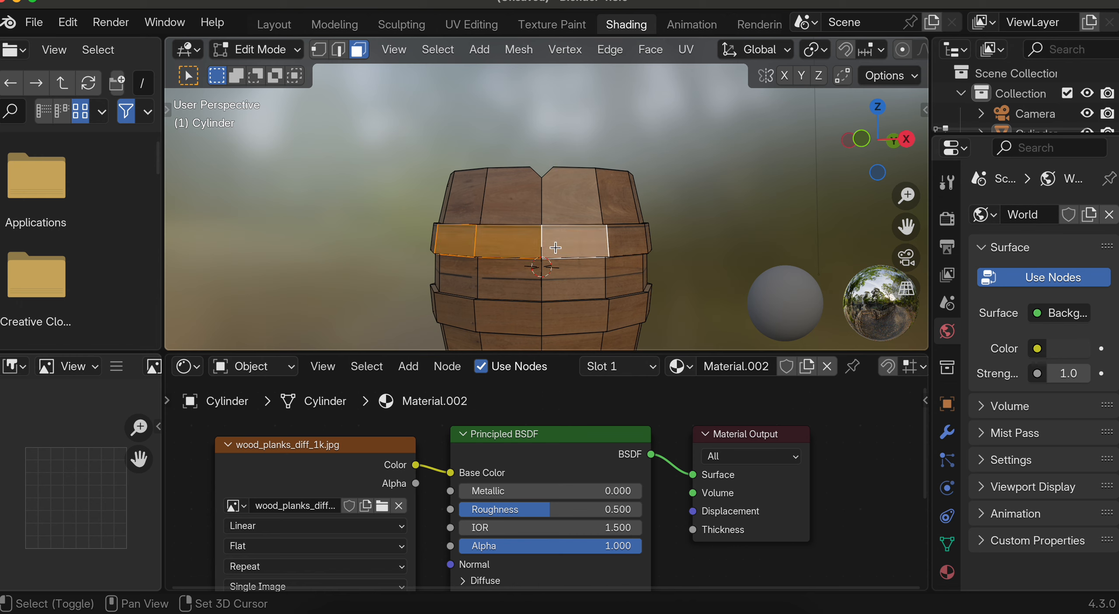
{"action": "left_click", "coordinate": [563, 308], "text": "shift"}
{"action": "left_click", "coordinate": [508, 315], "text": "shift"}
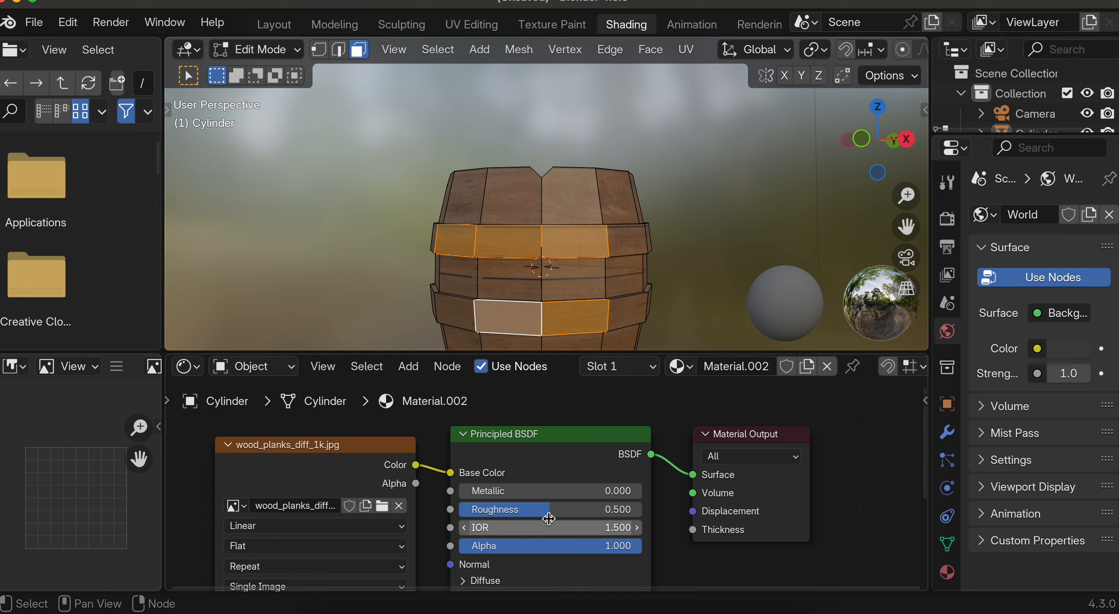
Set the wood material's Roughness to 0.843 and its Metallic value to 0.304
{"action": "mouse_move", "coordinate": [549, 509]}
{"action": "left_mouse_down"}
{"action": "mouse_move", "coordinate": [625, 508]}
{"action": "mouse_move", "coordinate": [611, 509]}
{"action": "left_mouse_up"}
{"action": "middle_click_drag", "start_coordinate": [608, 188], "coordinate": [605, 227]}
{"action": "mouse_move", "coordinate": [611, 508]}
{"action": "left_mouse_down"}
{"action": "mouse_move", "coordinate": [461, 509]}
{"action": "mouse_move", "coordinate": [612, 509]}
{"action": "left_mouse_up"}
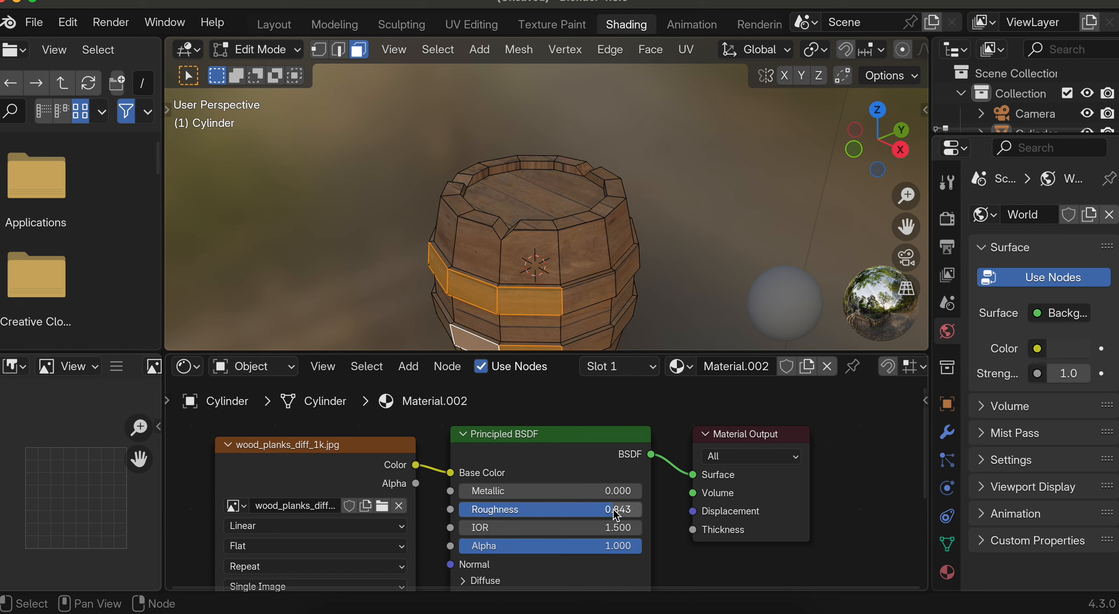
{"action": "mouse_move", "coordinate": [519, 490]}
{"action": "left_mouse_down"}
{"action": "mouse_move", "coordinate": [484, 491]}
{"action": "mouse_move", "coordinate": [514, 491]}
{"action": "left_mouse_up"}
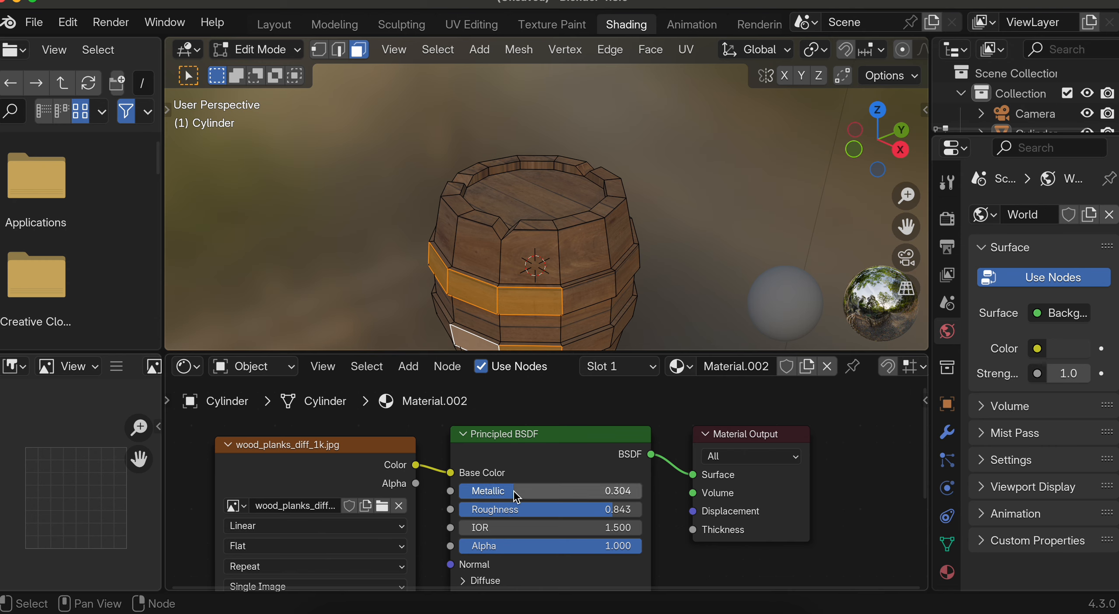
Extend the selection to the remaining outer faces of both raised bands, all the way around the barrel
{"action": "middle_click_drag", "start_coordinate": [522, 306], "coordinate": [521, 257]}
{"action": "left_click", "coordinate": [598, 248], "text": "shift"}
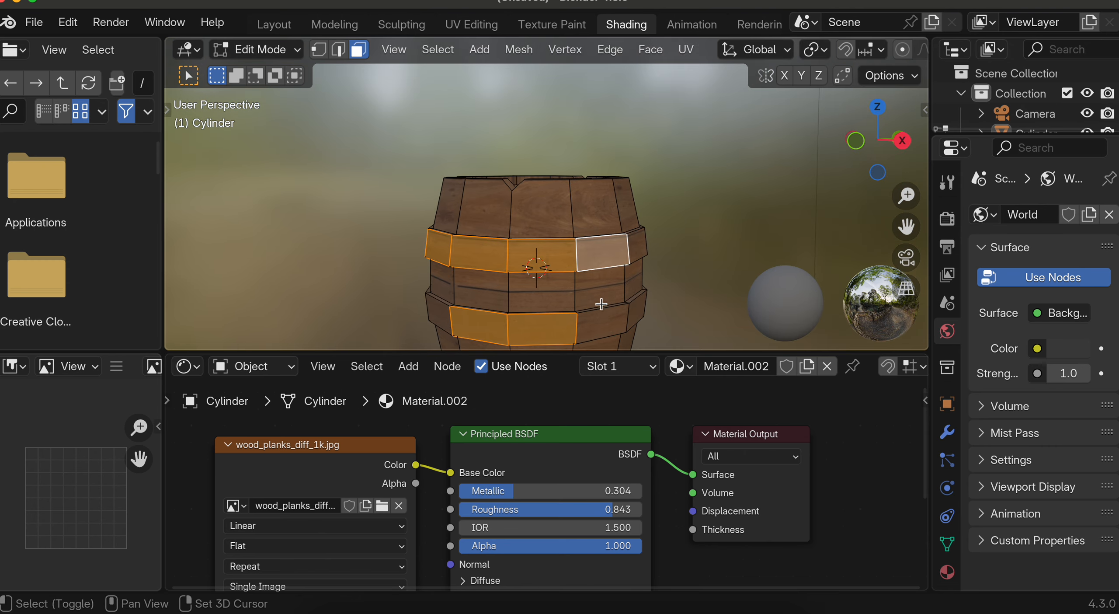
{"action": "left_click", "coordinate": [595, 320], "text": "shift"}
{"action": "left_click", "coordinate": [438, 314], "text": "shift"}
{"action": "middle_click_drag", "start_coordinate": [438, 314], "coordinate": [552, 265]}
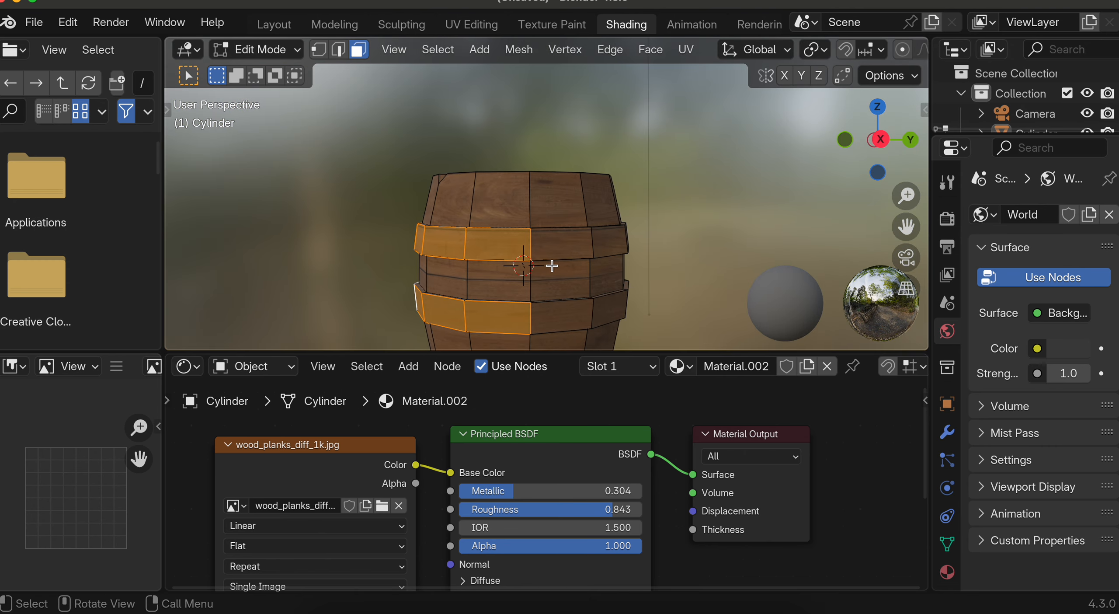
{"action": "left_click", "coordinate": [555, 252], "text": "shift"}
{"action": "left_click", "coordinate": [556, 307], "text": "shift"}
{"action": "left_click", "coordinate": [610, 245], "text": "shift"}
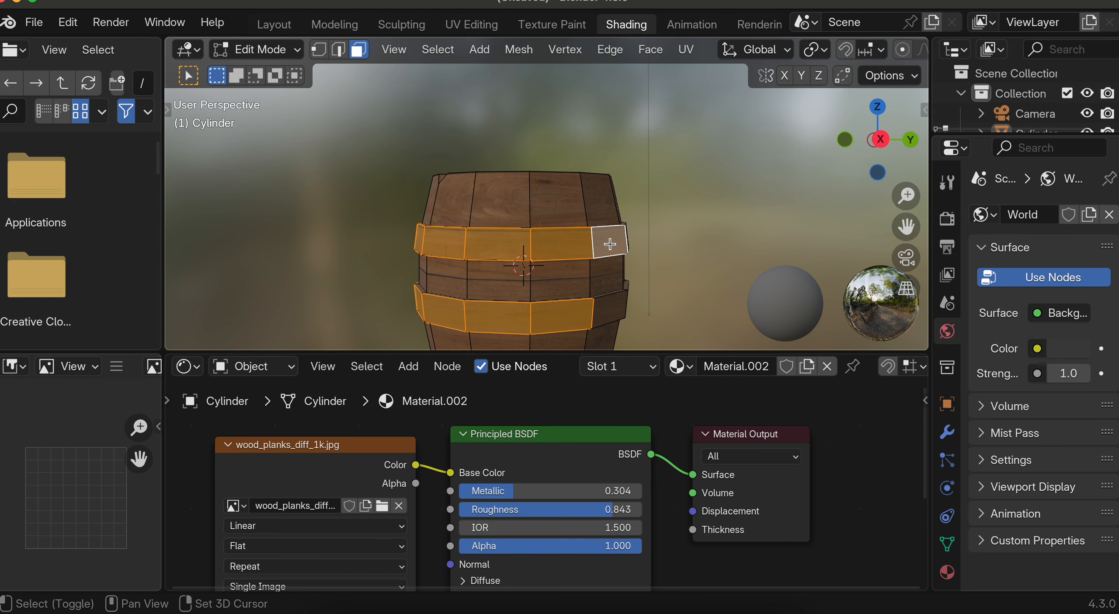
{"action": "left_click", "coordinate": [610, 305], "text": "shift"}
{"action": "middle_click_drag", "start_coordinate": [610, 306], "coordinate": [572, 275]}
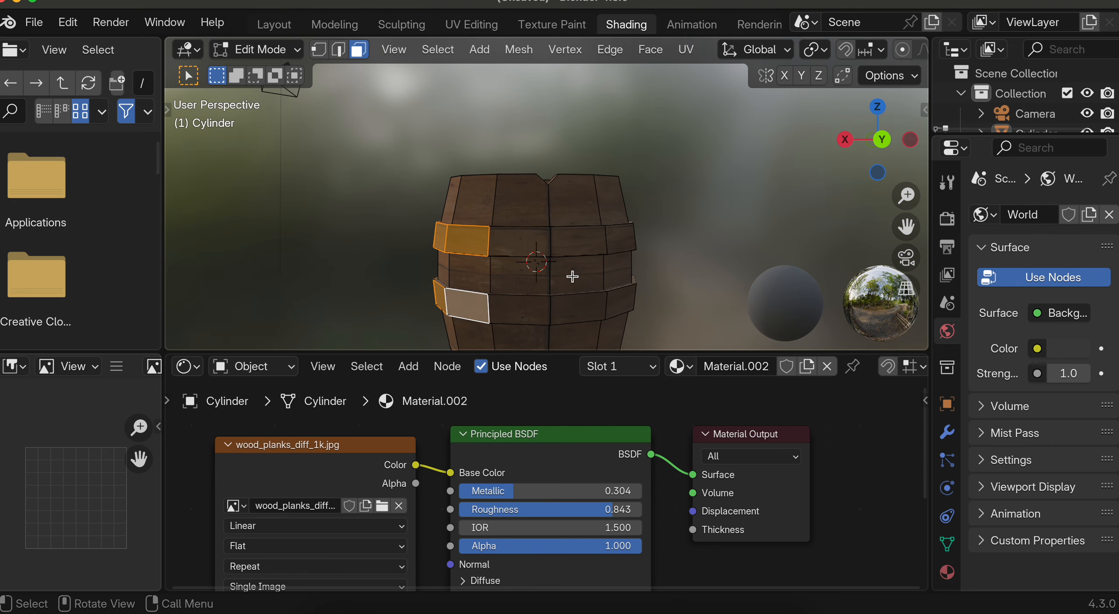
{"action": "left_click", "coordinate": [515, 240], "text": "shift"}
{"action": "left_click", "coordinate": [519, 308], "text": "shift"}
{"action": "left_click", "coordinate": [585, 246], "text": "shift"}
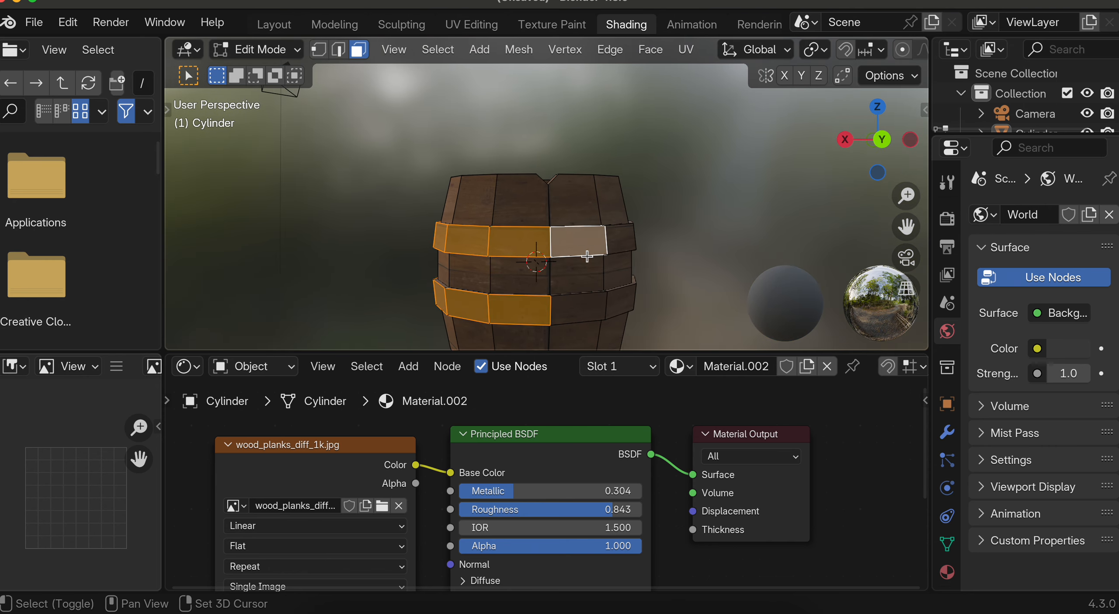
{"action": "left_click", "coordinate": [584, 299], "text": "shift"}
{"action": "middle_click_drag", "start_coordinate": [585, 299], "coordinate": [532, 237]}
{"action": "left_click", "coordinate": [526, 236], "text": "shift"}
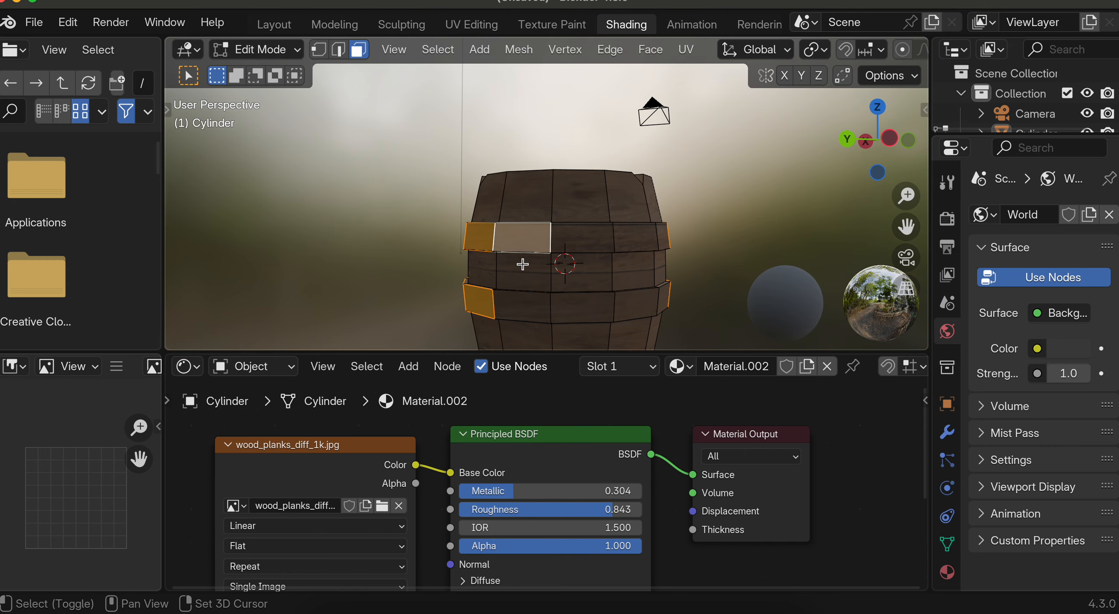
{"action": "left_click", "coordinate": [523, 310], "text": "shift"}
{"action": "left_click", "coordinate": [601, 231], "text": "shift"}
{"action": "left_click", "coordinate": [592, 306], "text": "shift"}
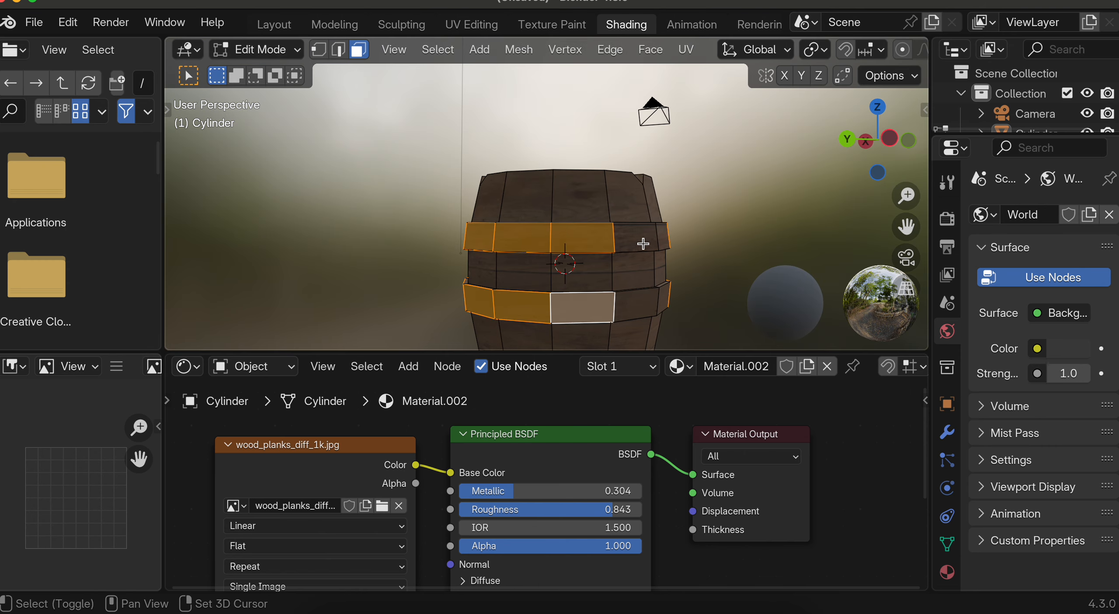
{"action": "left_click", "coordinate": [642, 240], "text": "shift"}
{"action": "left_click", "coordinate": [641, 297], "text": "shift"}
{"action": "middle_click_drag", "start_coordinate": [641, 296], "coordinate": [629, 270]}
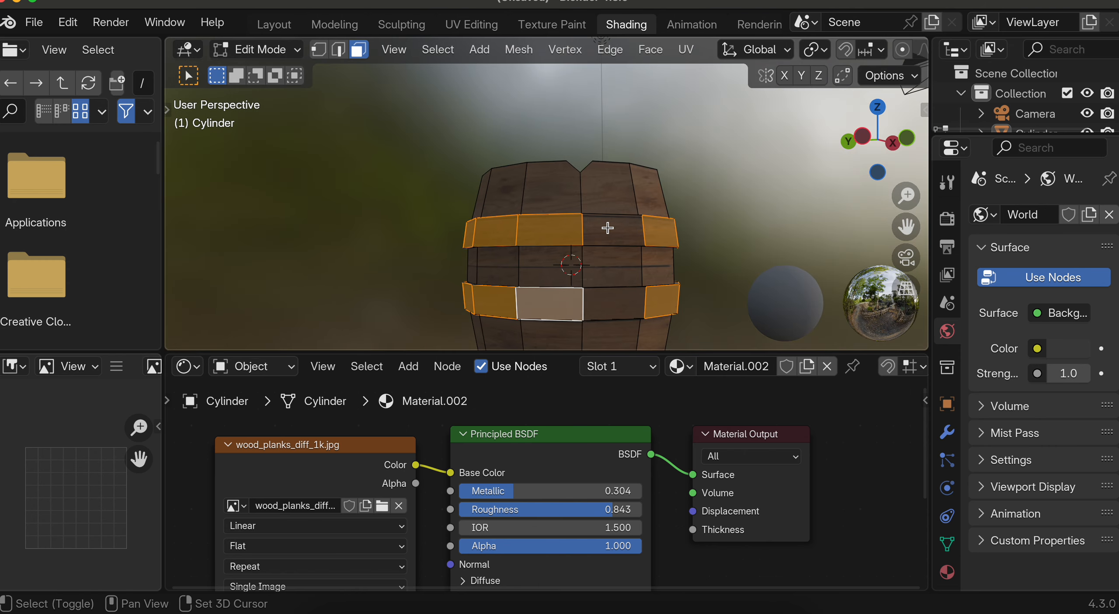
{"action": "left_click", "coordinate": [607, 227], "text": "shift"}
{"action": "left_click", "coordinate": [610, 303], "text": "shift"}
Add a second material slot to the barrel and assign it to the selected band faces
{"action": "left_click", "coordinate": [614, 370]}
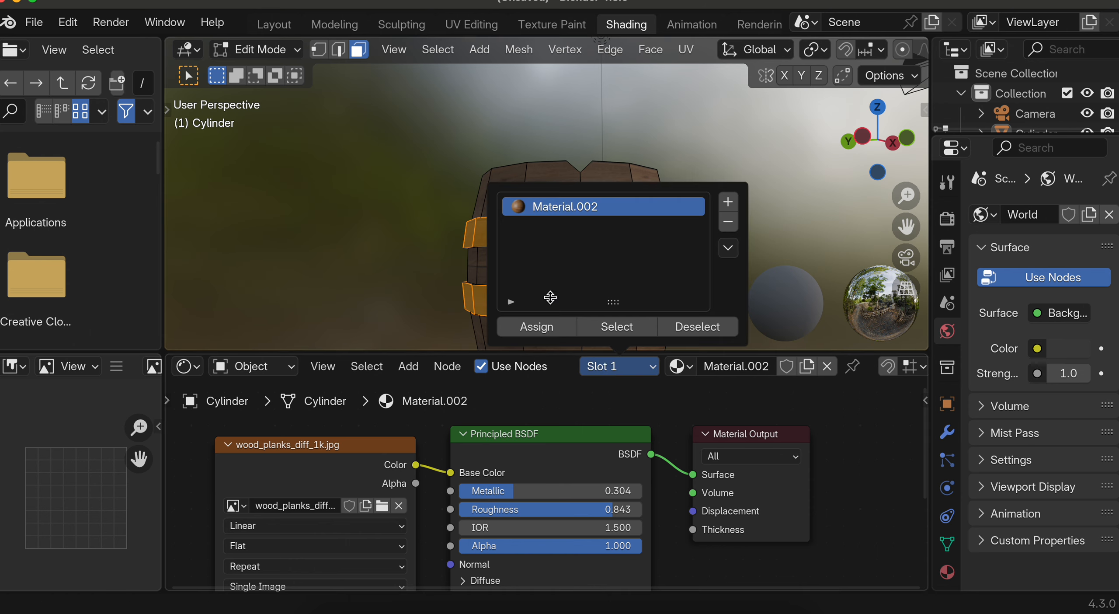
{"action": "left_click", "coordinate": [731, 203]}
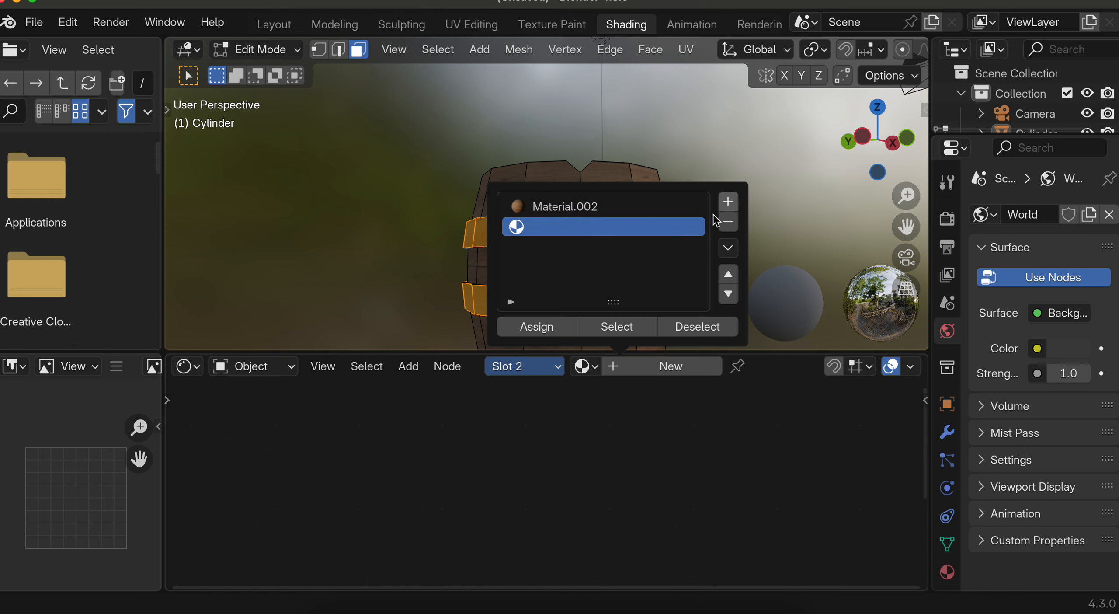
{"action": "left_click", "coordinate": [544, 332]}
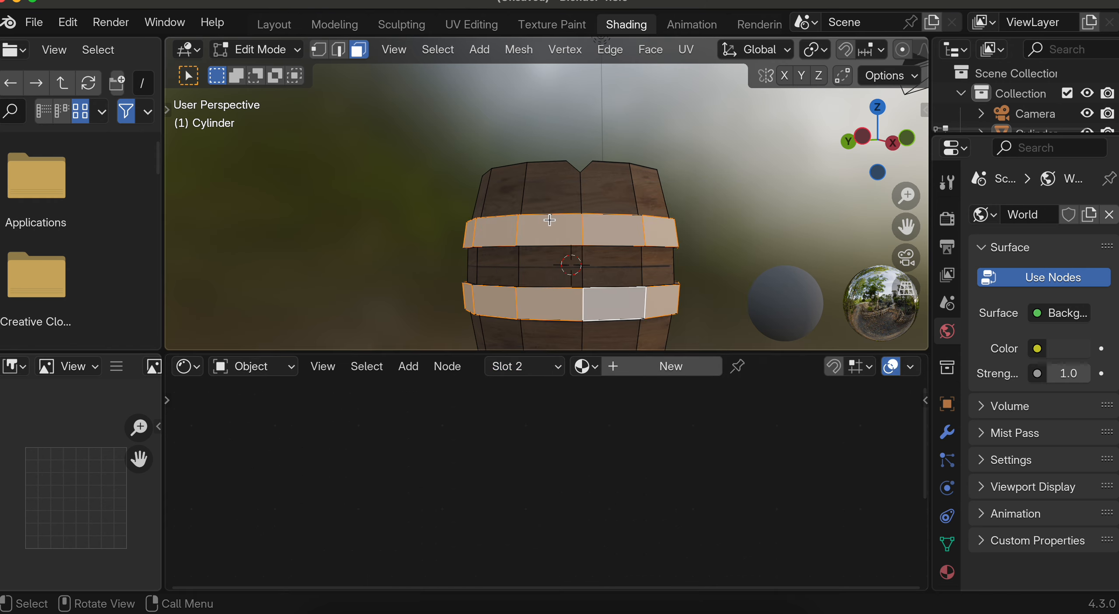
{"action": "middle_click_drag", "start_coordinate": [540, 221], "coordinate": [566, 254]}
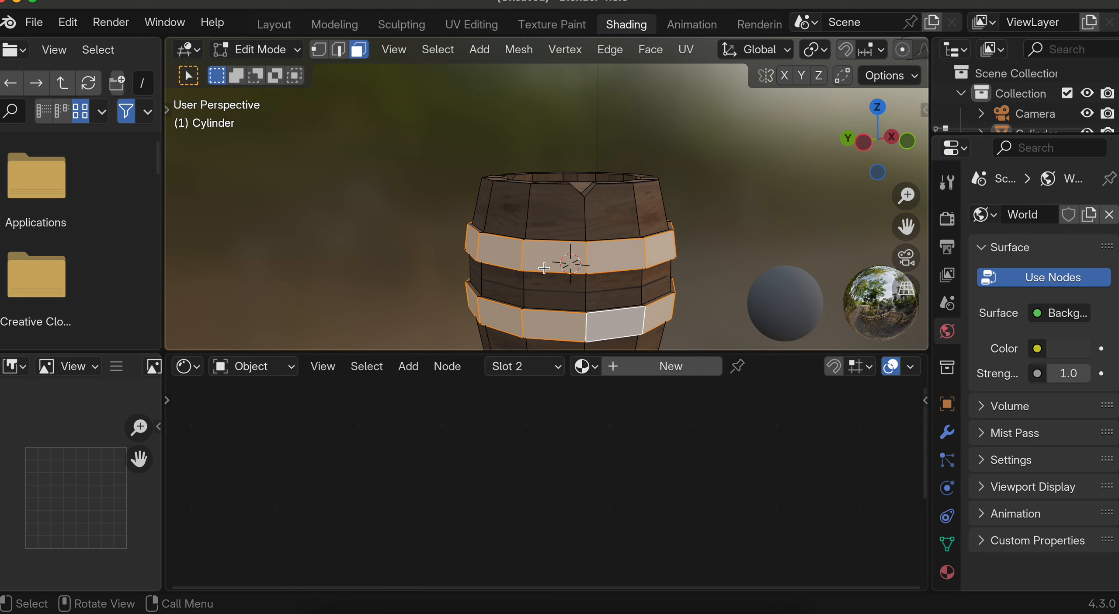
Create a new material in the bands' slot and set its Base Color to hex 964B00
{"action": "left_click", "coordinate": [664, 366]}
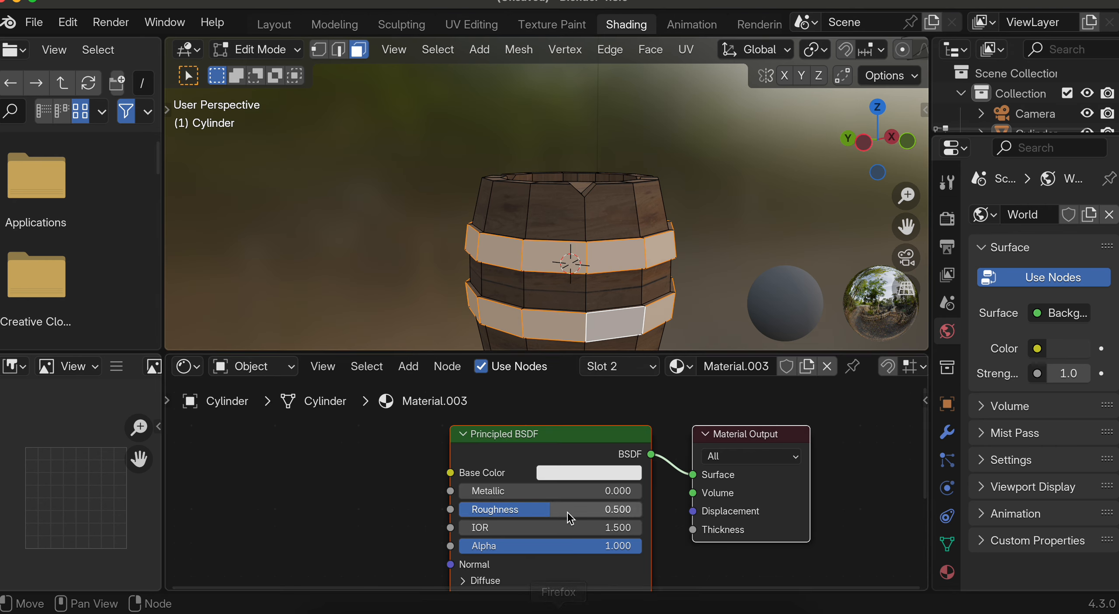
{"action": "left_click", "coordinate": [562, 477]}
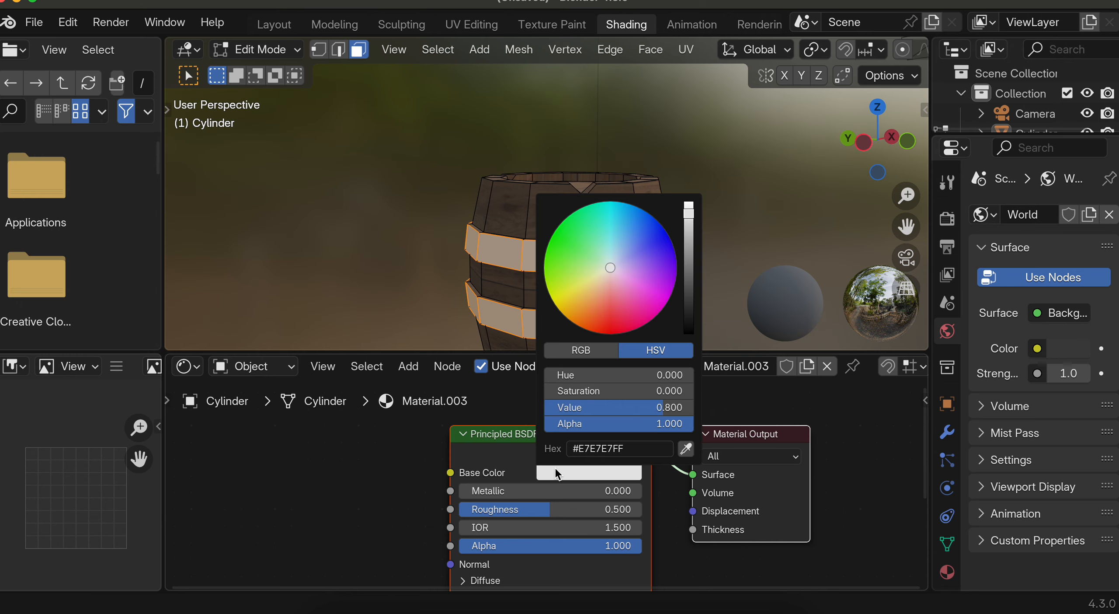
{"action": "left_click", "coordinate": [589, 447]}
{"action": "type", "text": "964B00"}
{"action": "key", "text": "Return"}
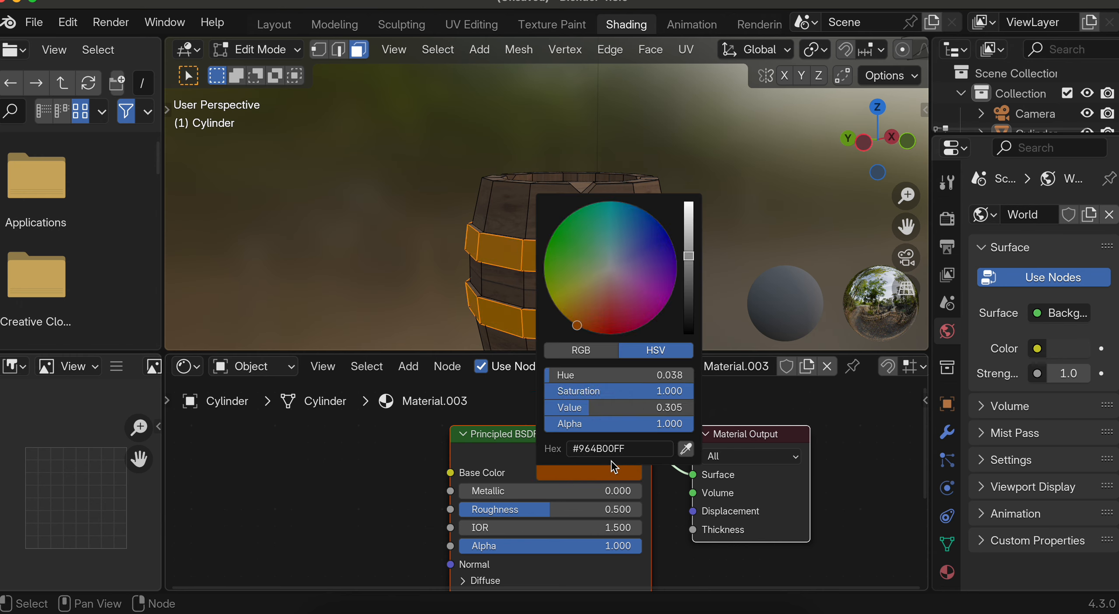
Deselect the band faces and switch the barrel to Object Mode
{"action": "left_click", "coordinate": [437, 243]}
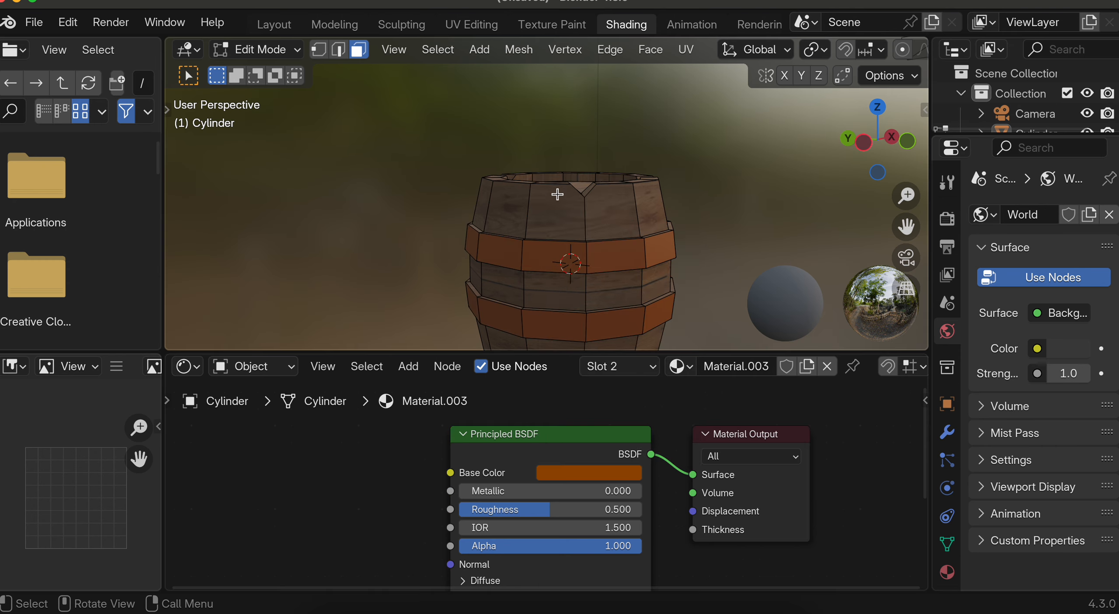
{"action": "scroll", "coordinate": [577, 193], "scroll_direction": "up", "scroll_amount": 5}
{"action": "scroll", "coordinate": [577, 192], "scroll_direction": "down", "scroll_amount": 5}
{"action": "scroll", "coordinate": [577, 193], "scroll_direction": "up", "scroll_amount": 5}
{"action": "left_click", "coordinate": [262, 57]}
{"action": "left_click", "coordinate": [263, 83]}
{"action": "left_click", "coordinate": [261, 57]}
{"action": "left_click", "coordinate": [255, 74]}
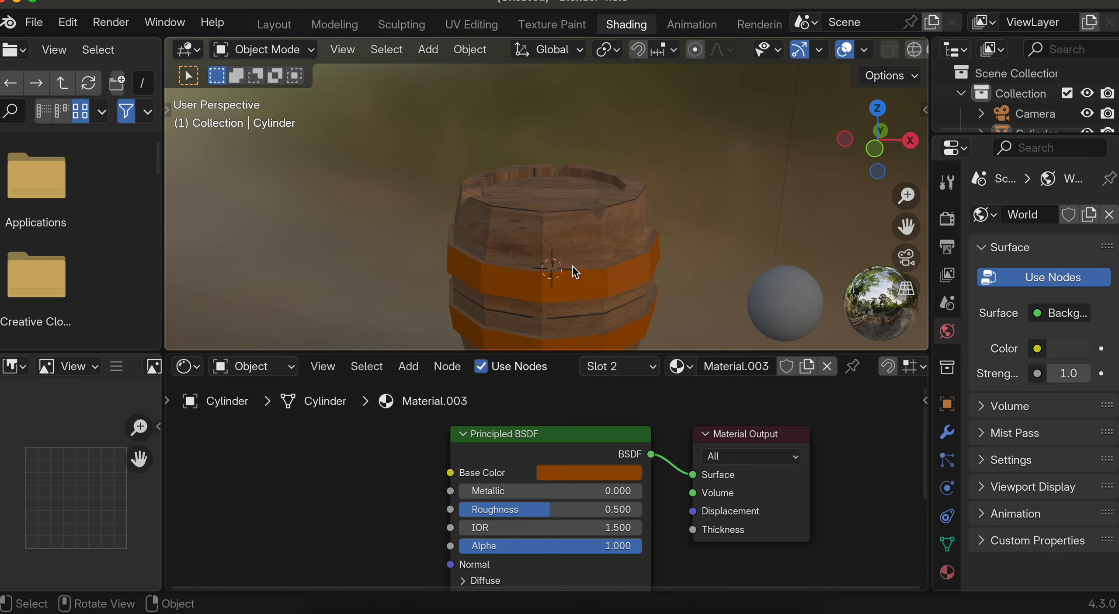
Inspect the barrel from a higher angle in solid shading, then return to material preview
{"action": "scroll", "coordinate": [714, 56], "scroll_direction": "down", "scroll_amount": 4}
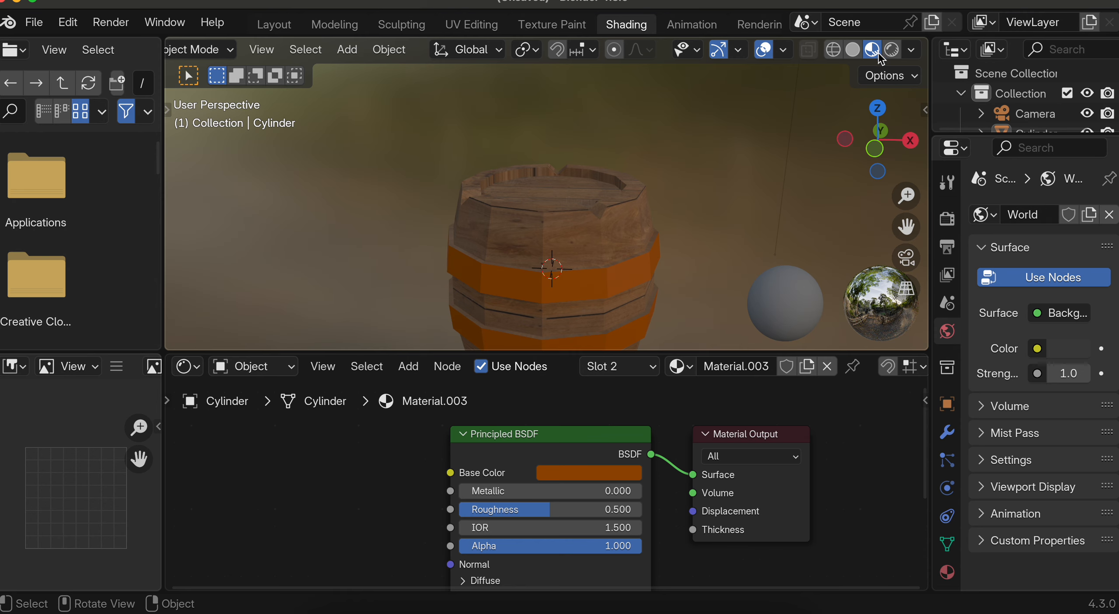
{"action": "left_click", "coordinate": [852, 50]}
{"action": "middle_click_drag", "start_coordinate": [794, 90], "coordinate": [542, 271]}
{"action": "left_click", "coordinate": [872, 50]}
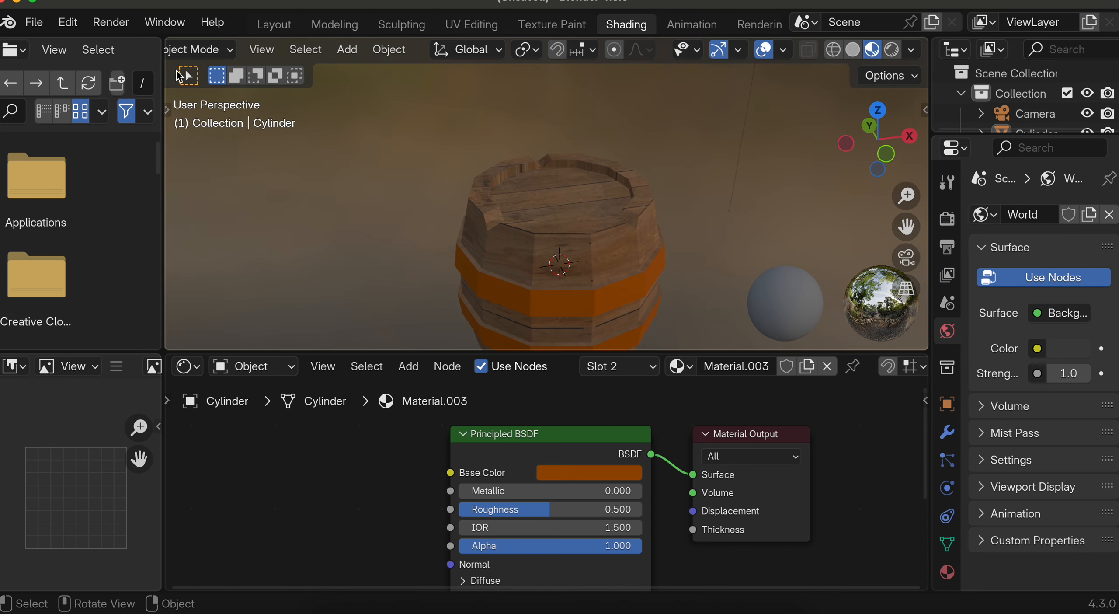
Export the barrel as glTF Binary (.glb) to the Desktop folder under the file name untitled.glb
{"action": "left_click", "coordinate": [35, 22]}
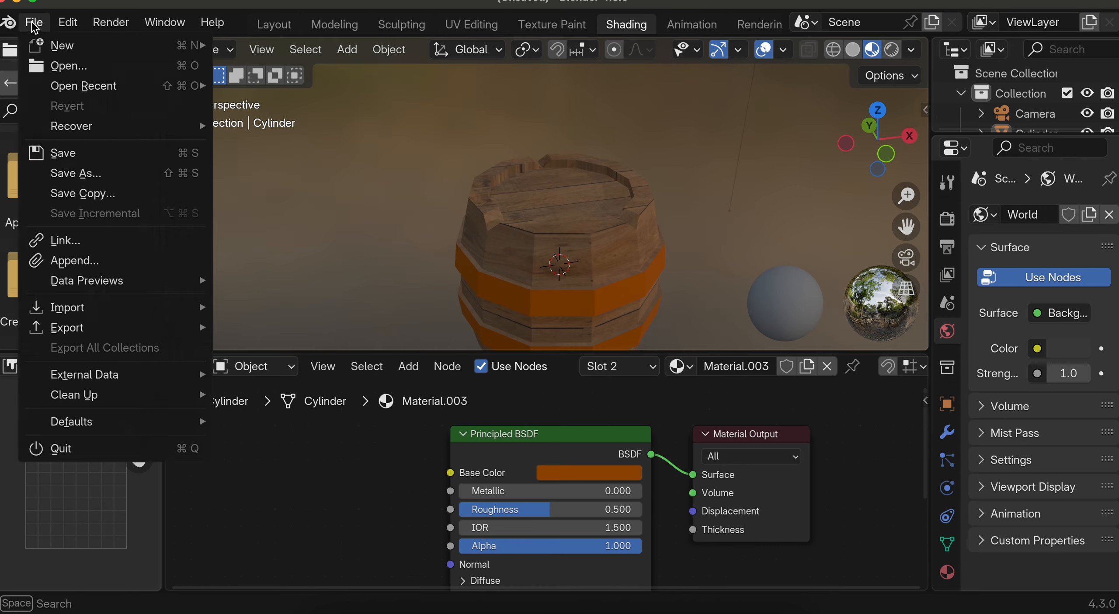
{"action": "mouse_move", "coordinate": [51, 336]}
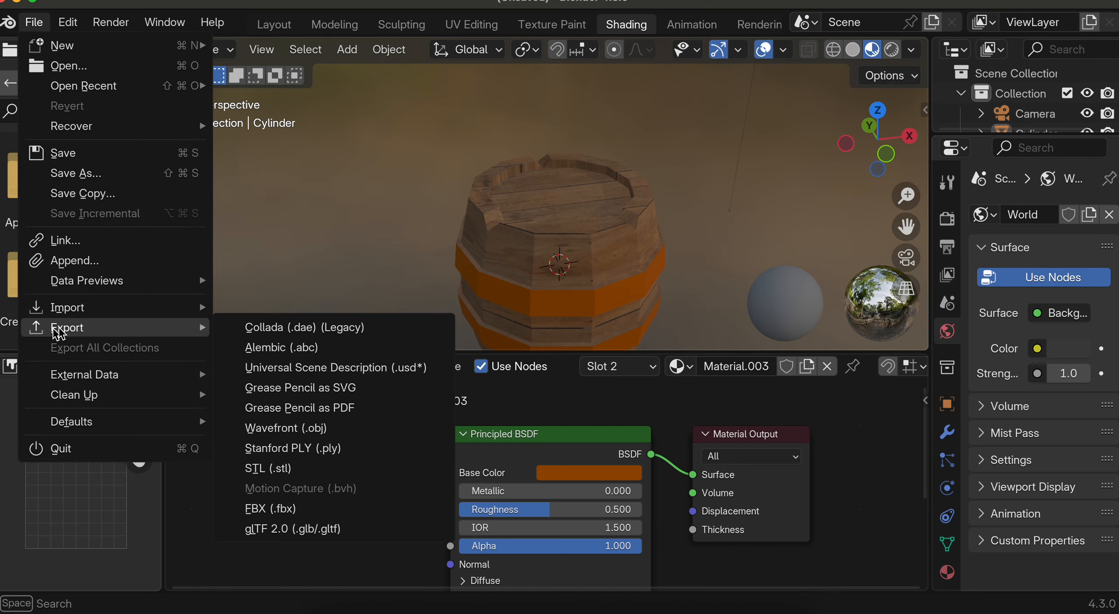
{"action": "left_click", "coordinate": [282, 530]}
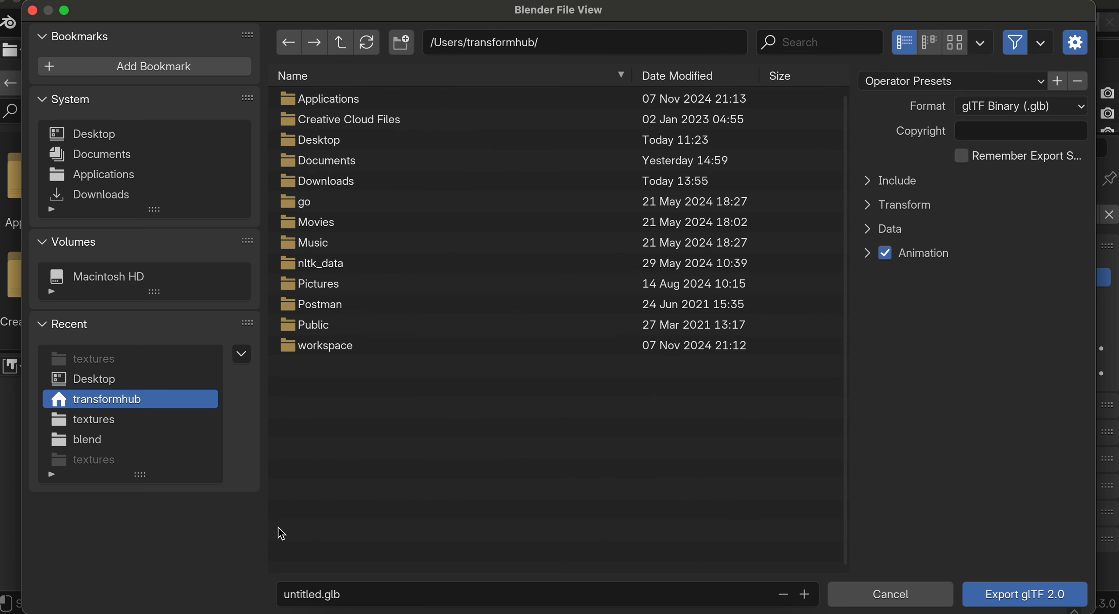
{"action": "left_click", "coordinate": [90, 139]}
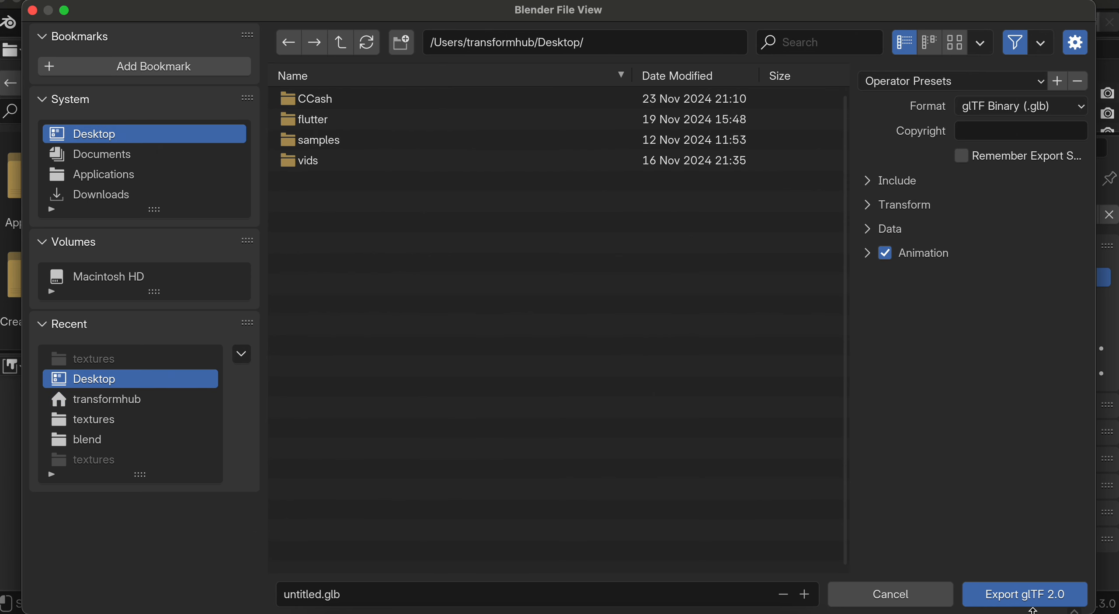
{"action": "left_click", "coordinate": [558, 607]}
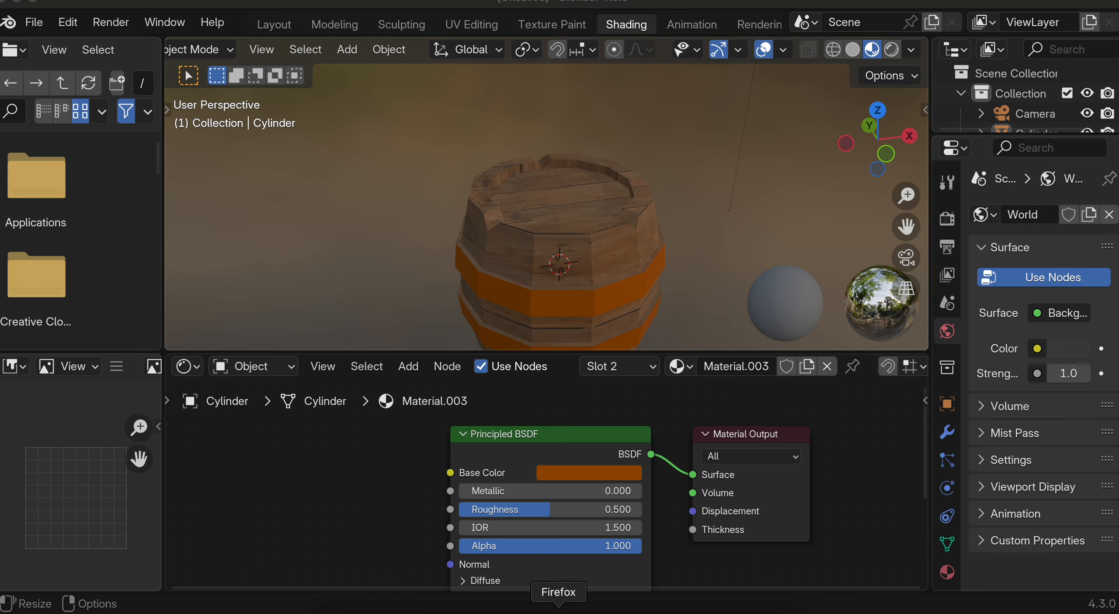
Switch to Firefox, search for "gltf viewer" in a new tab and open the glTF Viewer at gltf-viewer.donmccurdy.com
{"action": "left_click", "coordinate": [559, 607]}
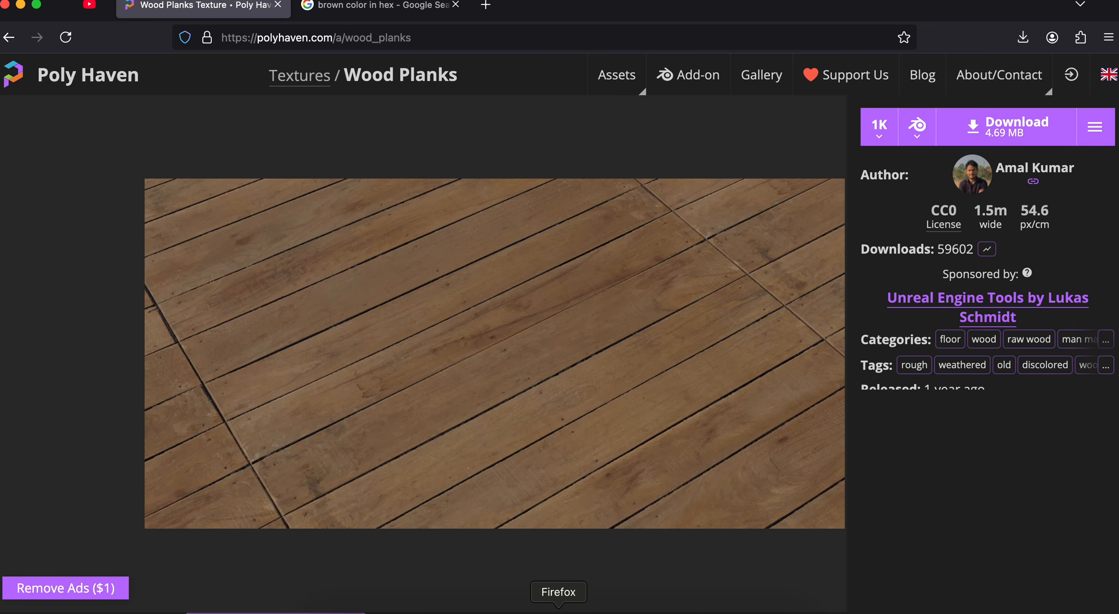
{"action": "key", "text": "super+t"}
{"action": "type", "text": "gltf"}
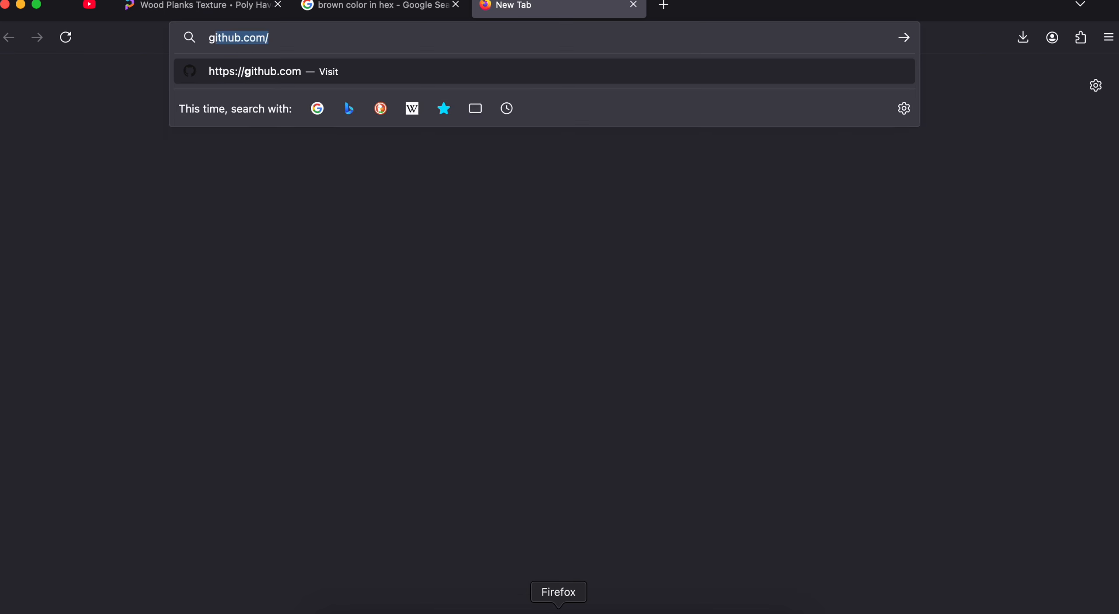
{"action": "key", "text": "Down"}
{"action": "key", "text": "Return"}
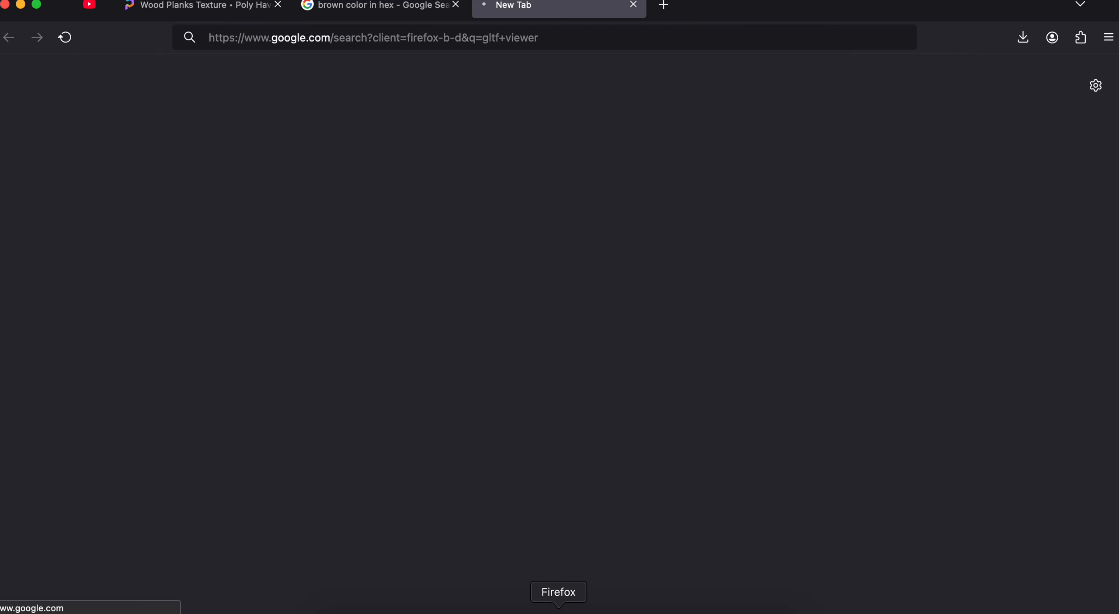
{"action": "left_click", "coordinate": [171, 227]}
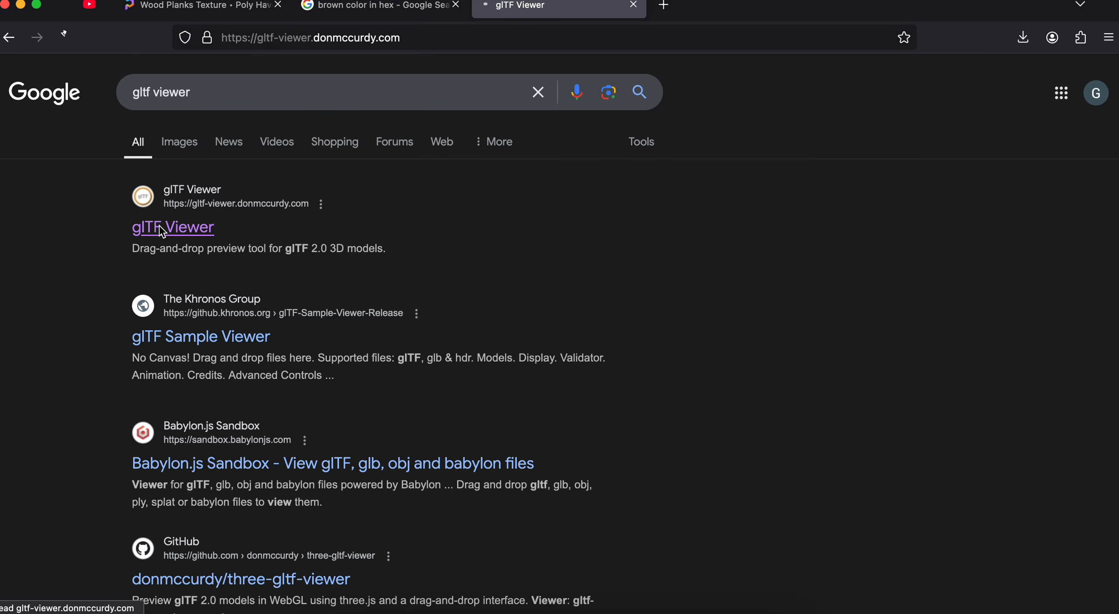
Load untitled.glb from the Desktop folder in Finder into the glTF Viewer page
{"action": "left_click", "coordinate": [336, 608]}
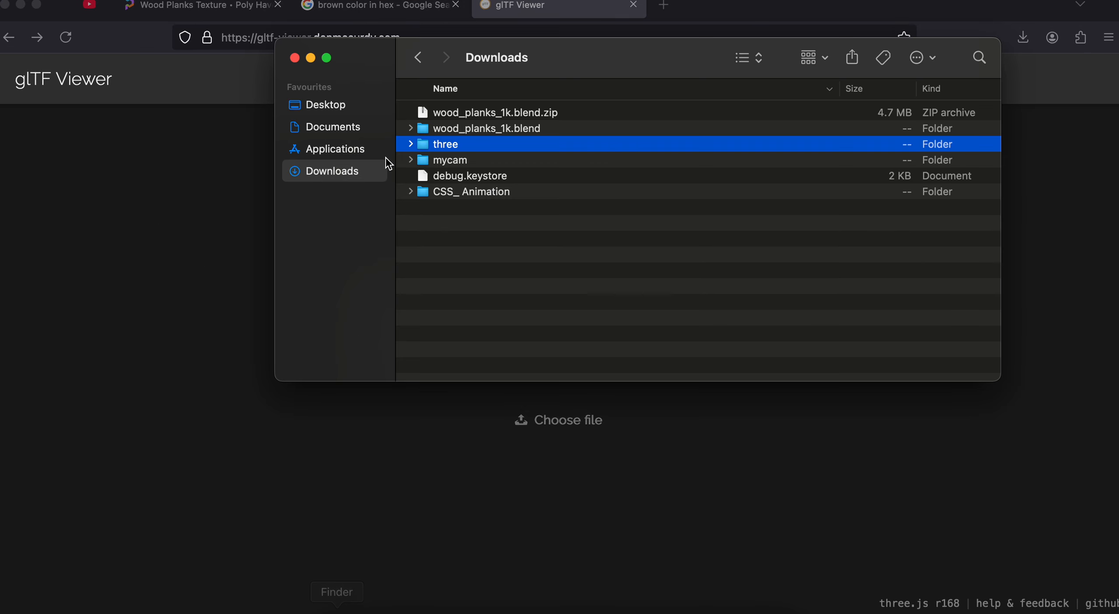
{"action": "left_click", "coordinate": [315, 111]}
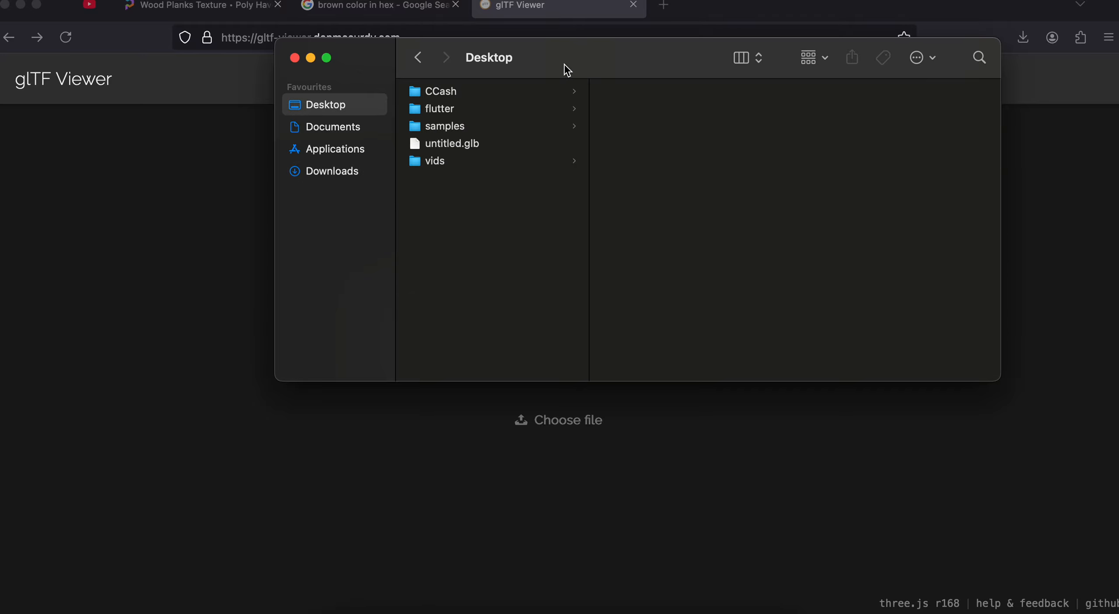
{"action": "left_click_drag", "start_coordinate": [567, 70], "coordinate": [957, 125]}
{"action": "left_click_drag", "start_coordinate": [829, 203], "coordinate": [361, 469]}
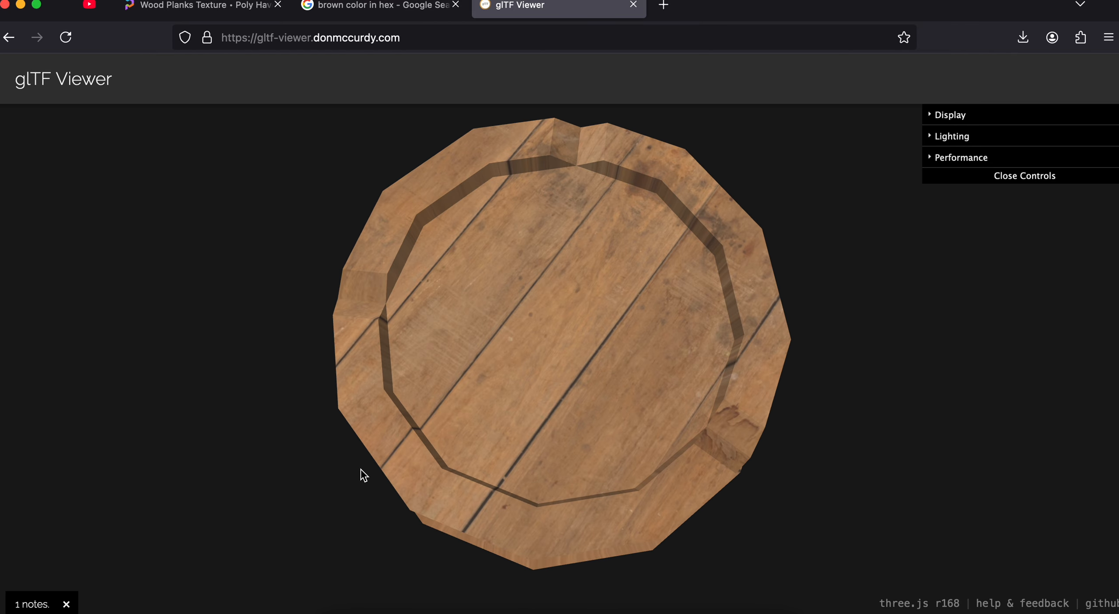